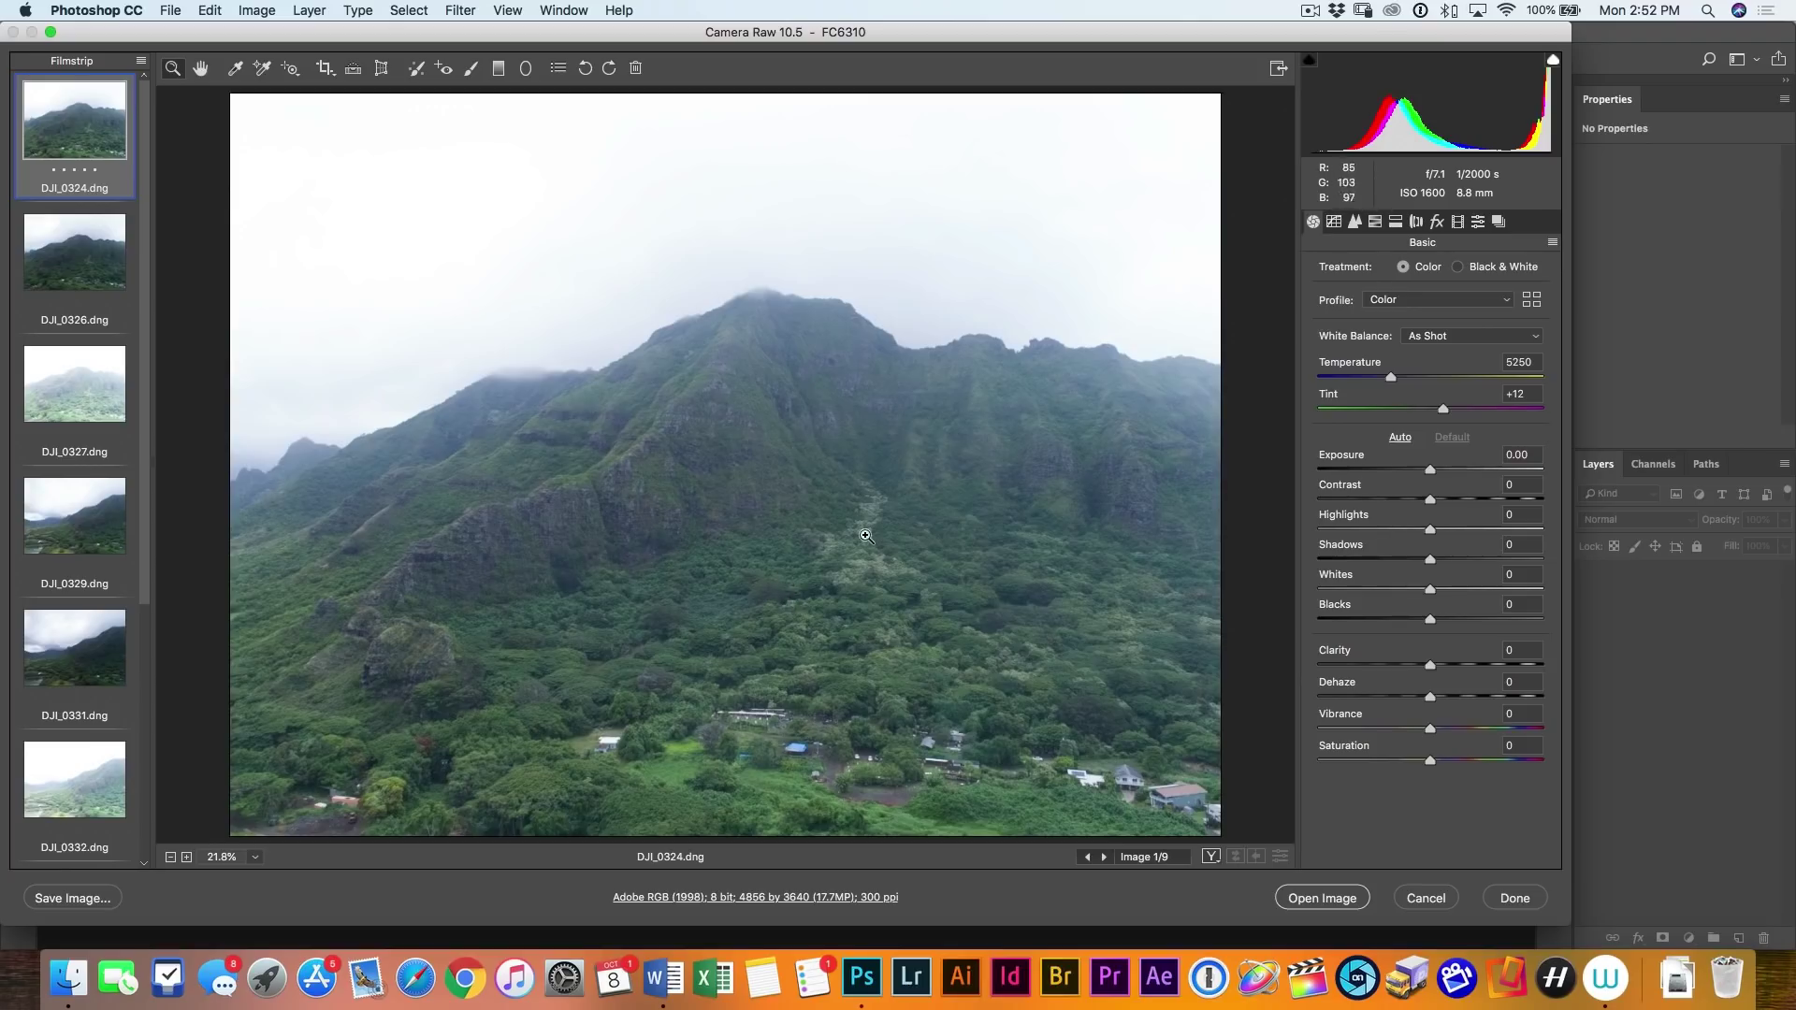
# Review the first bracketed set, select DJI_0324, DJI_0326 and DJI_0327, and start merging them to HDR
pyautogui.click(94, 255)
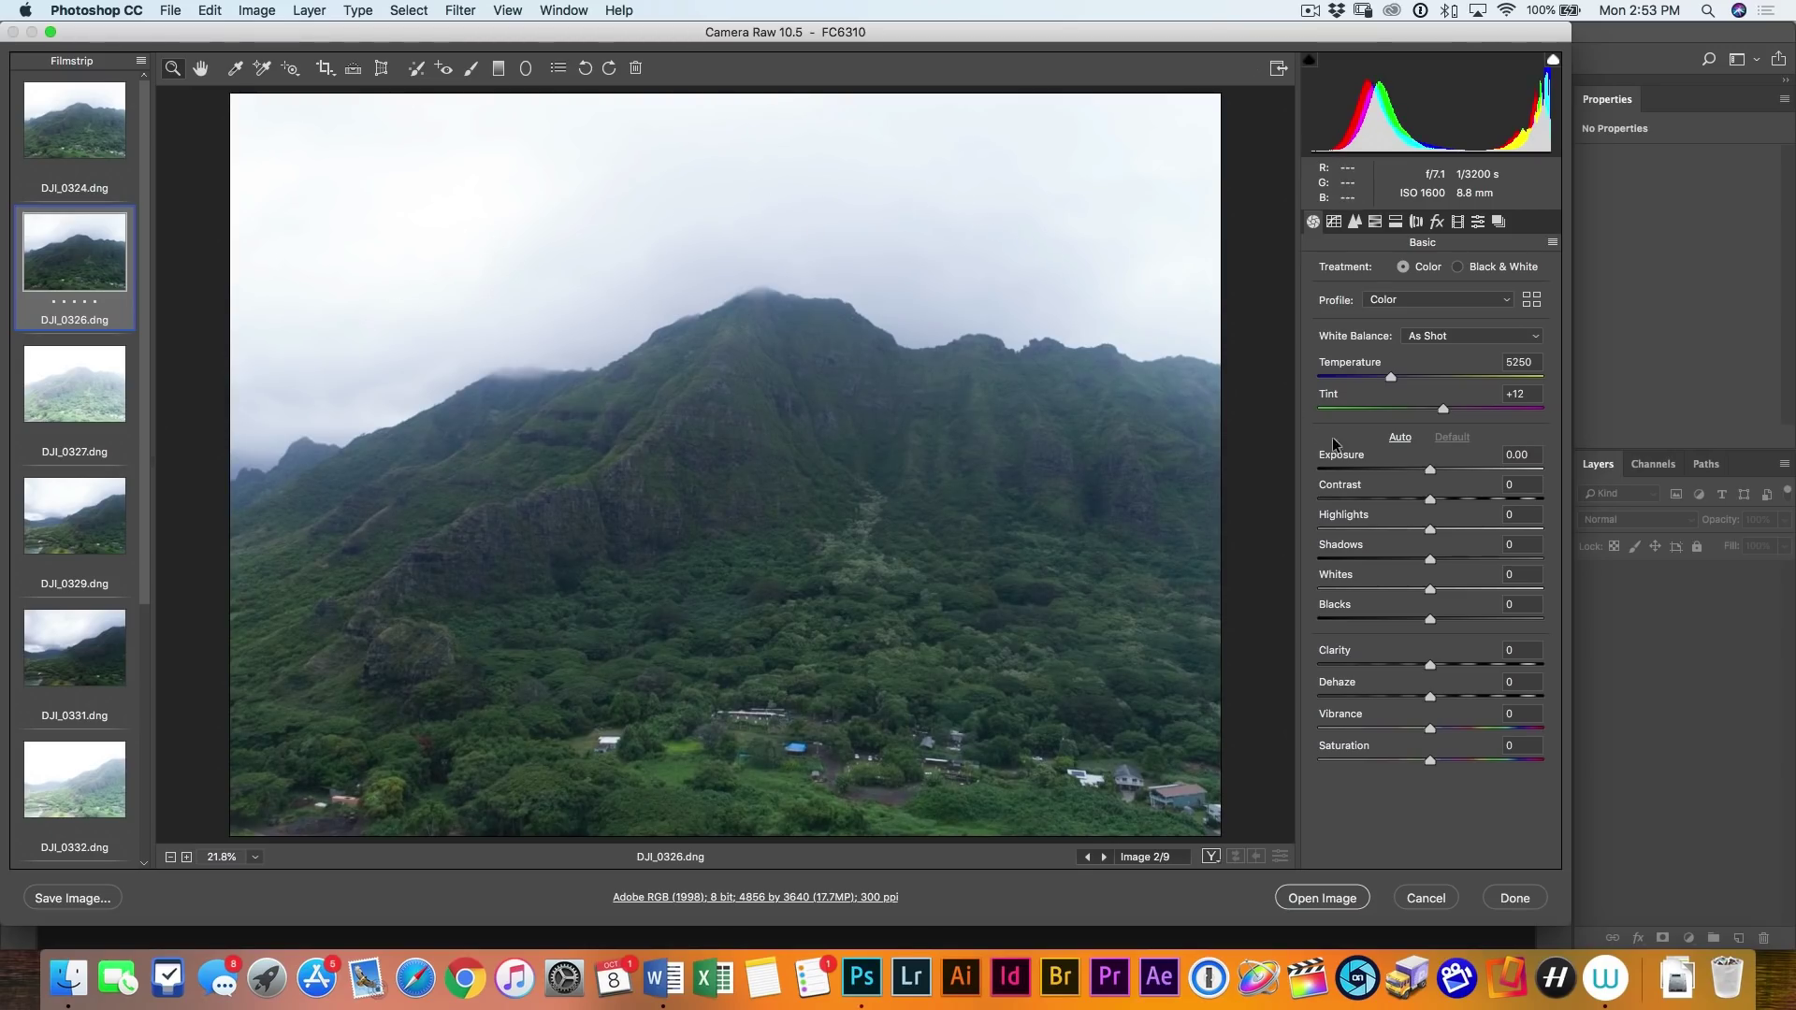
pyautogui.click(65, 391)
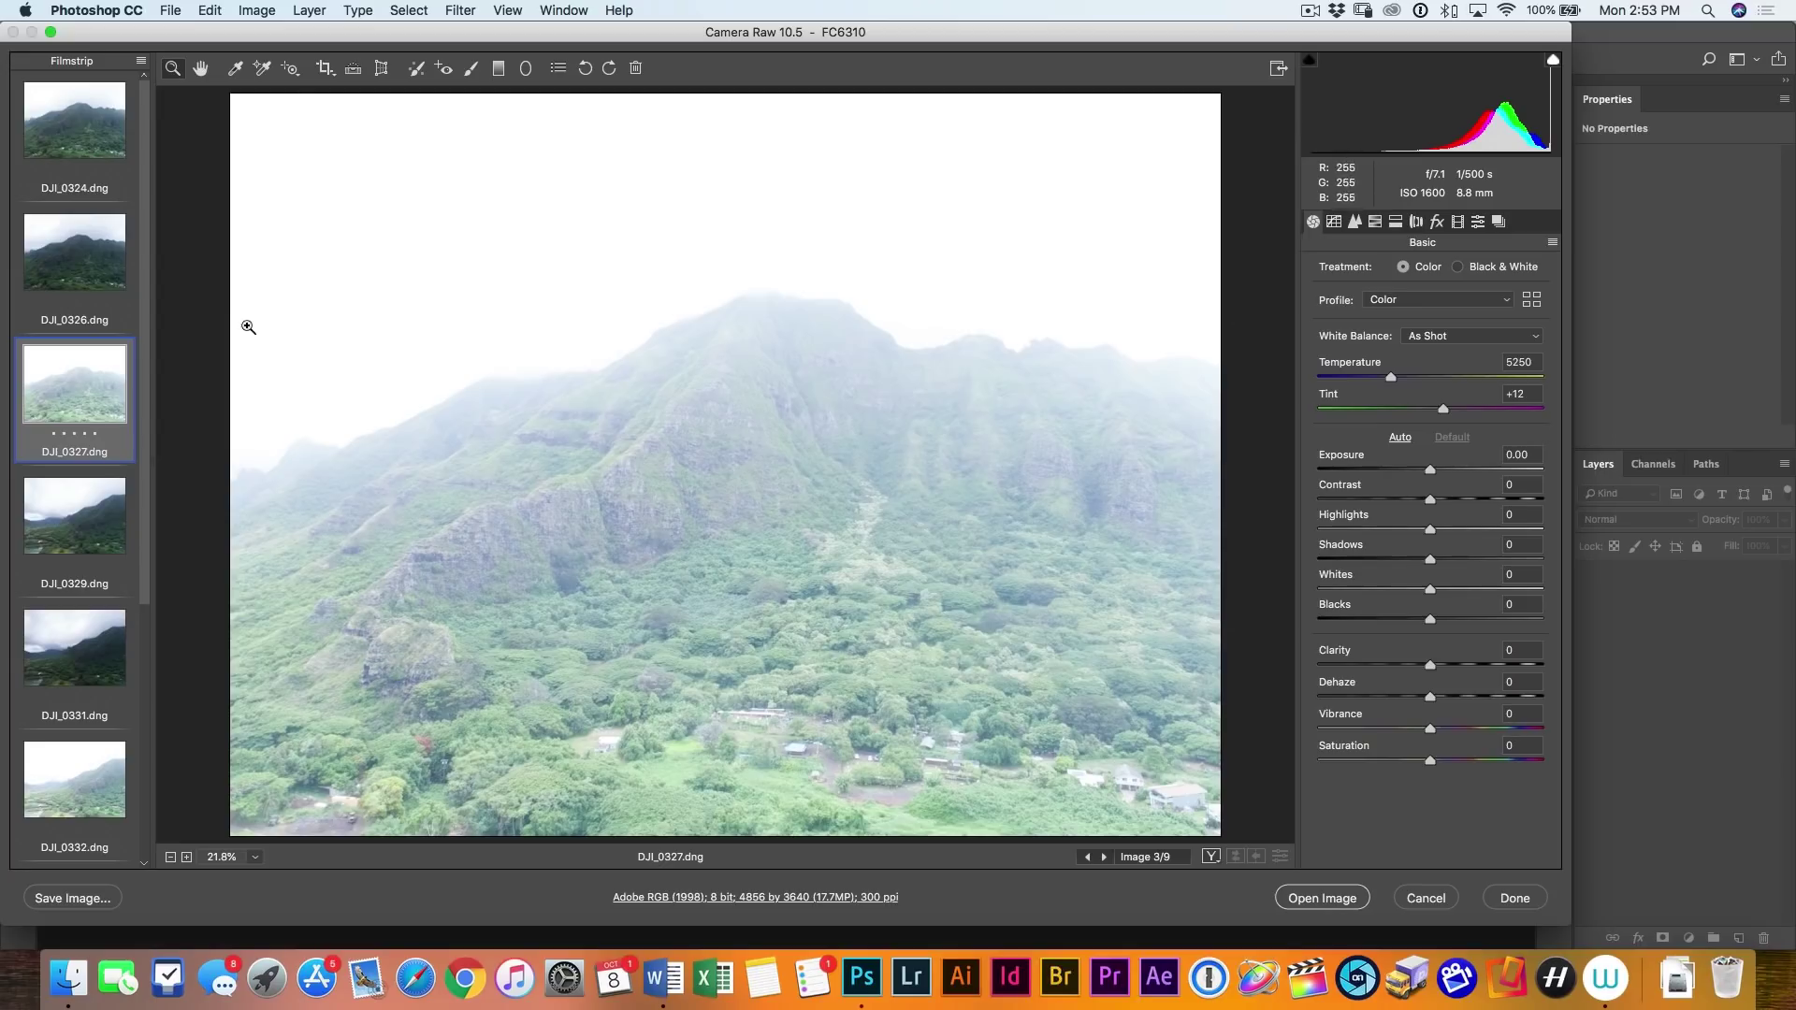
pyautogui.keyDown('shift'); pyautogui.click(67, 116); pyautogui.keyUp('shift')
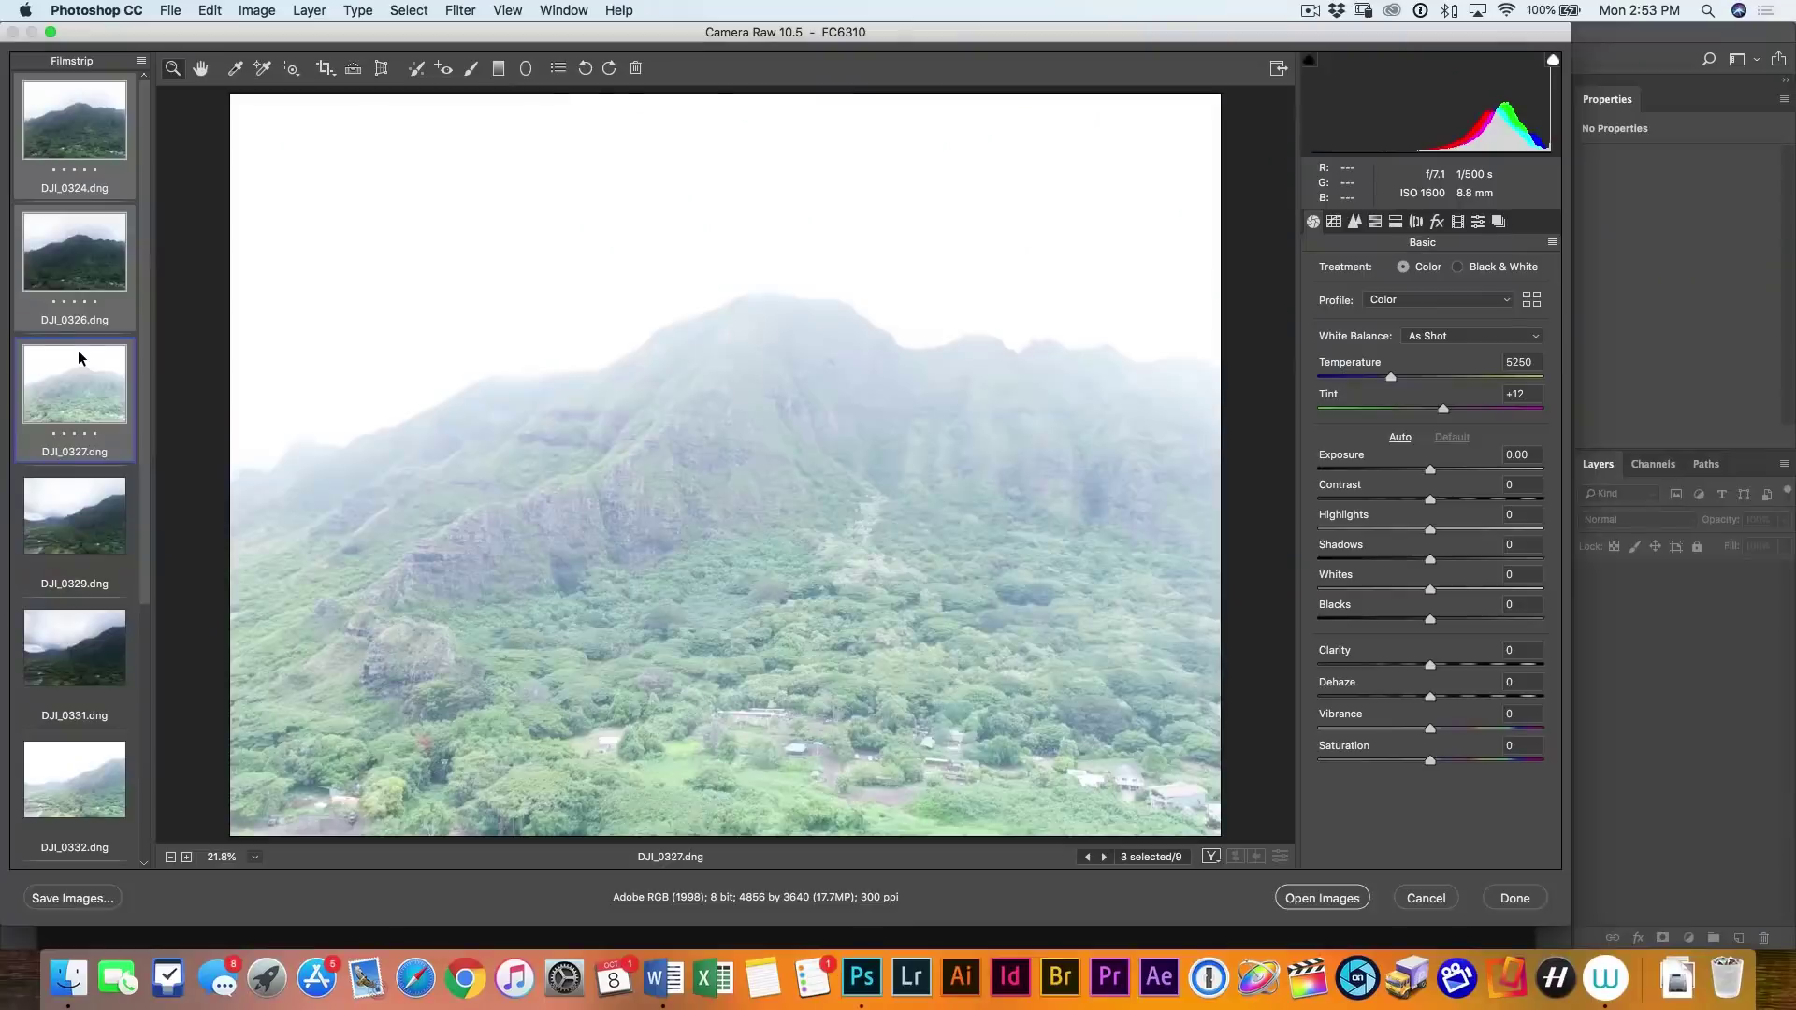
pyautogui.rightClick(66, 261)
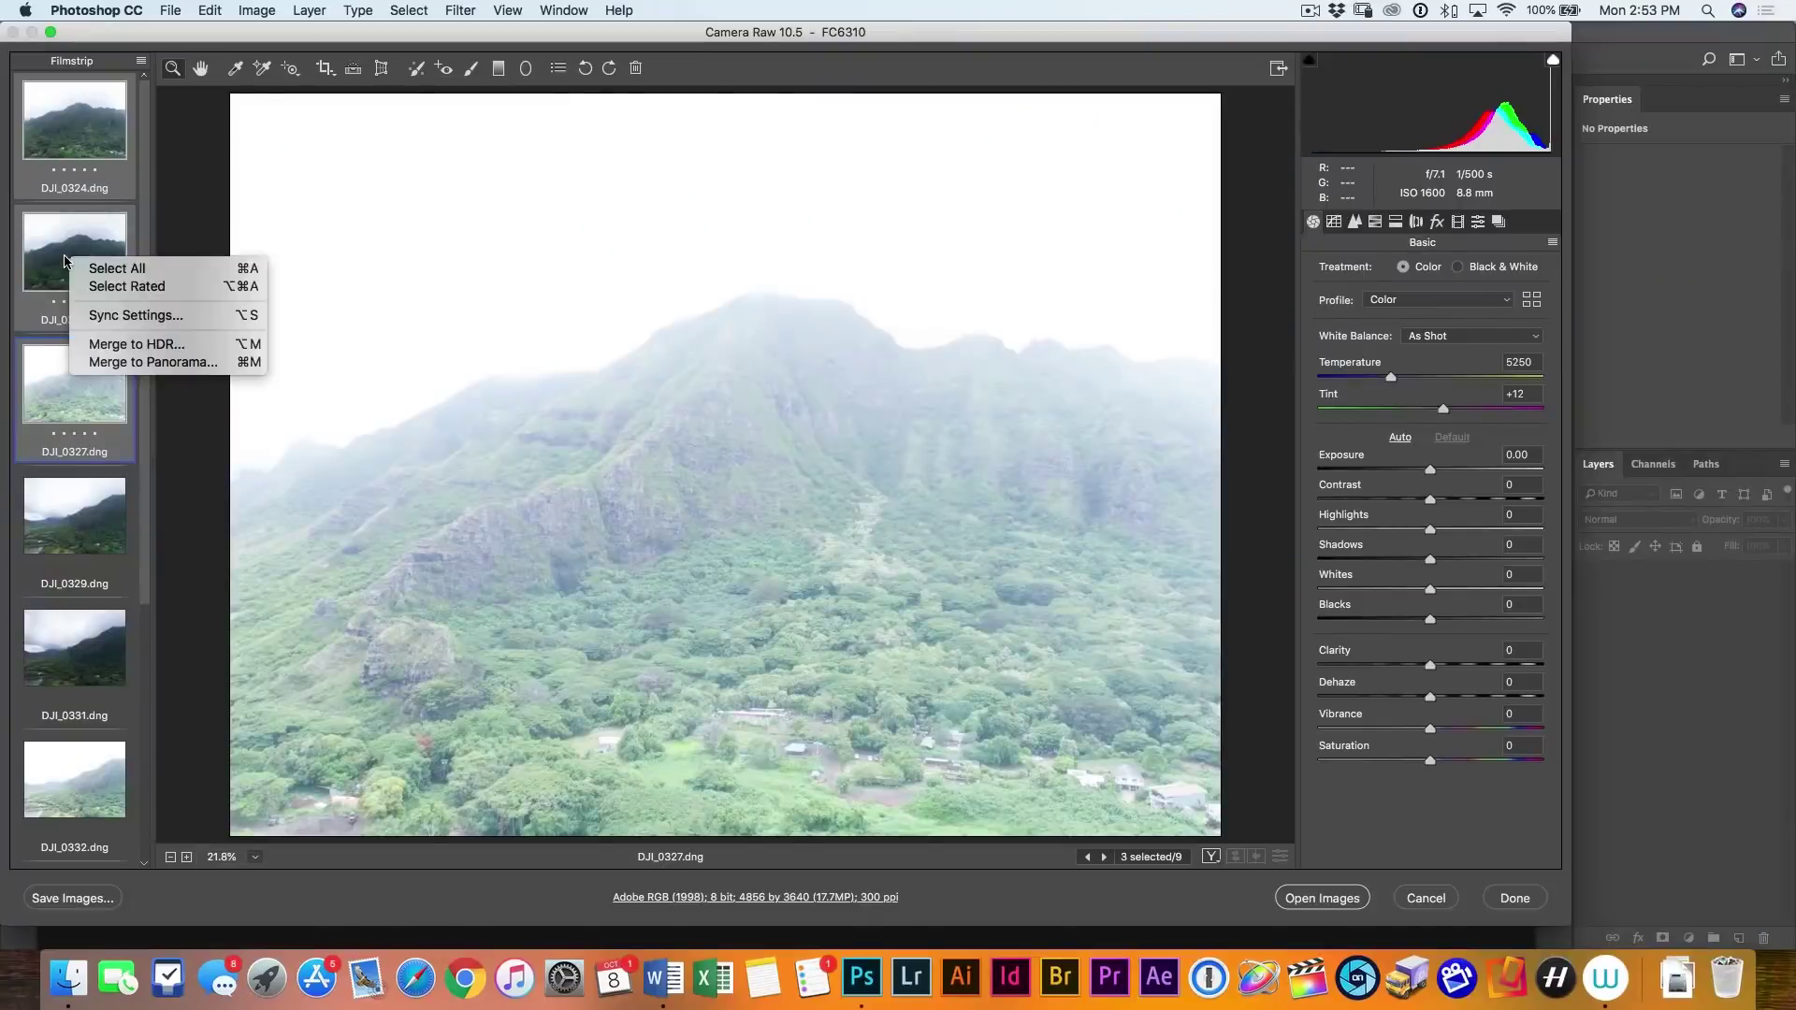
pyautogui.click(155, 344)
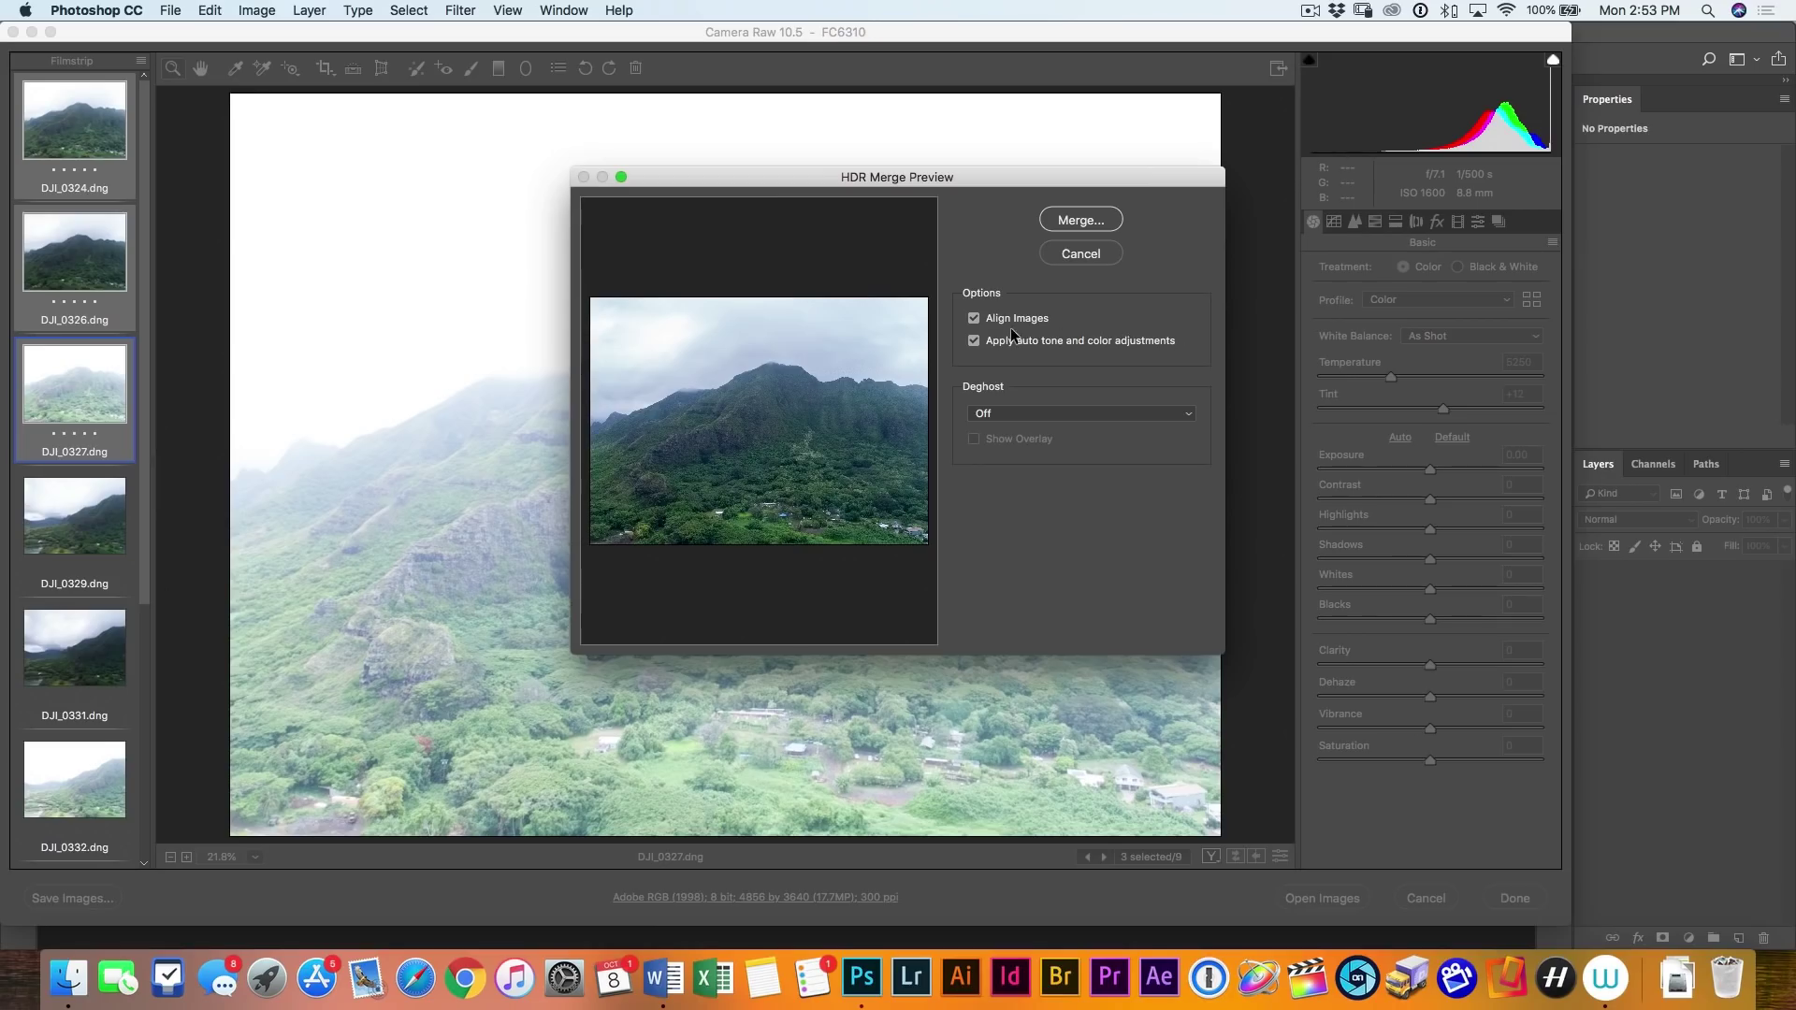
# Compare the HDR preview with and without auto tone and color adjustments, and leave that option off
pyautogui.click(973, 342)
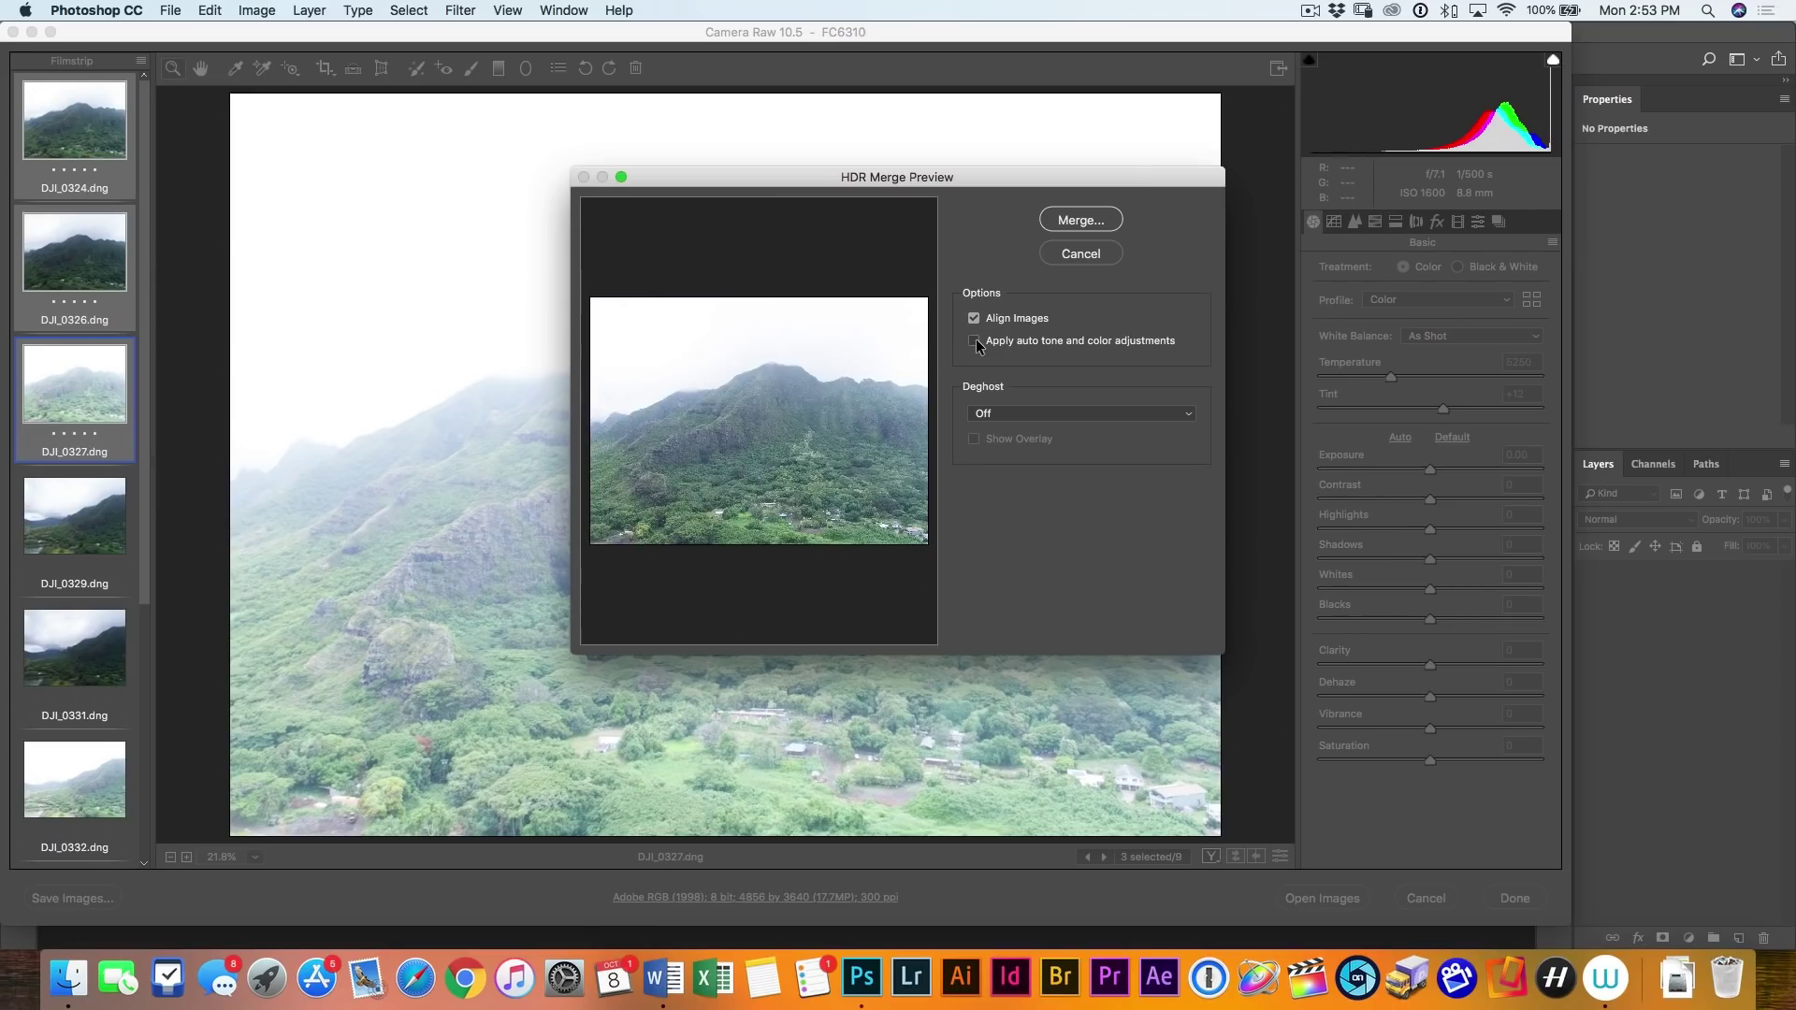
pyautogui.click(974, 342)
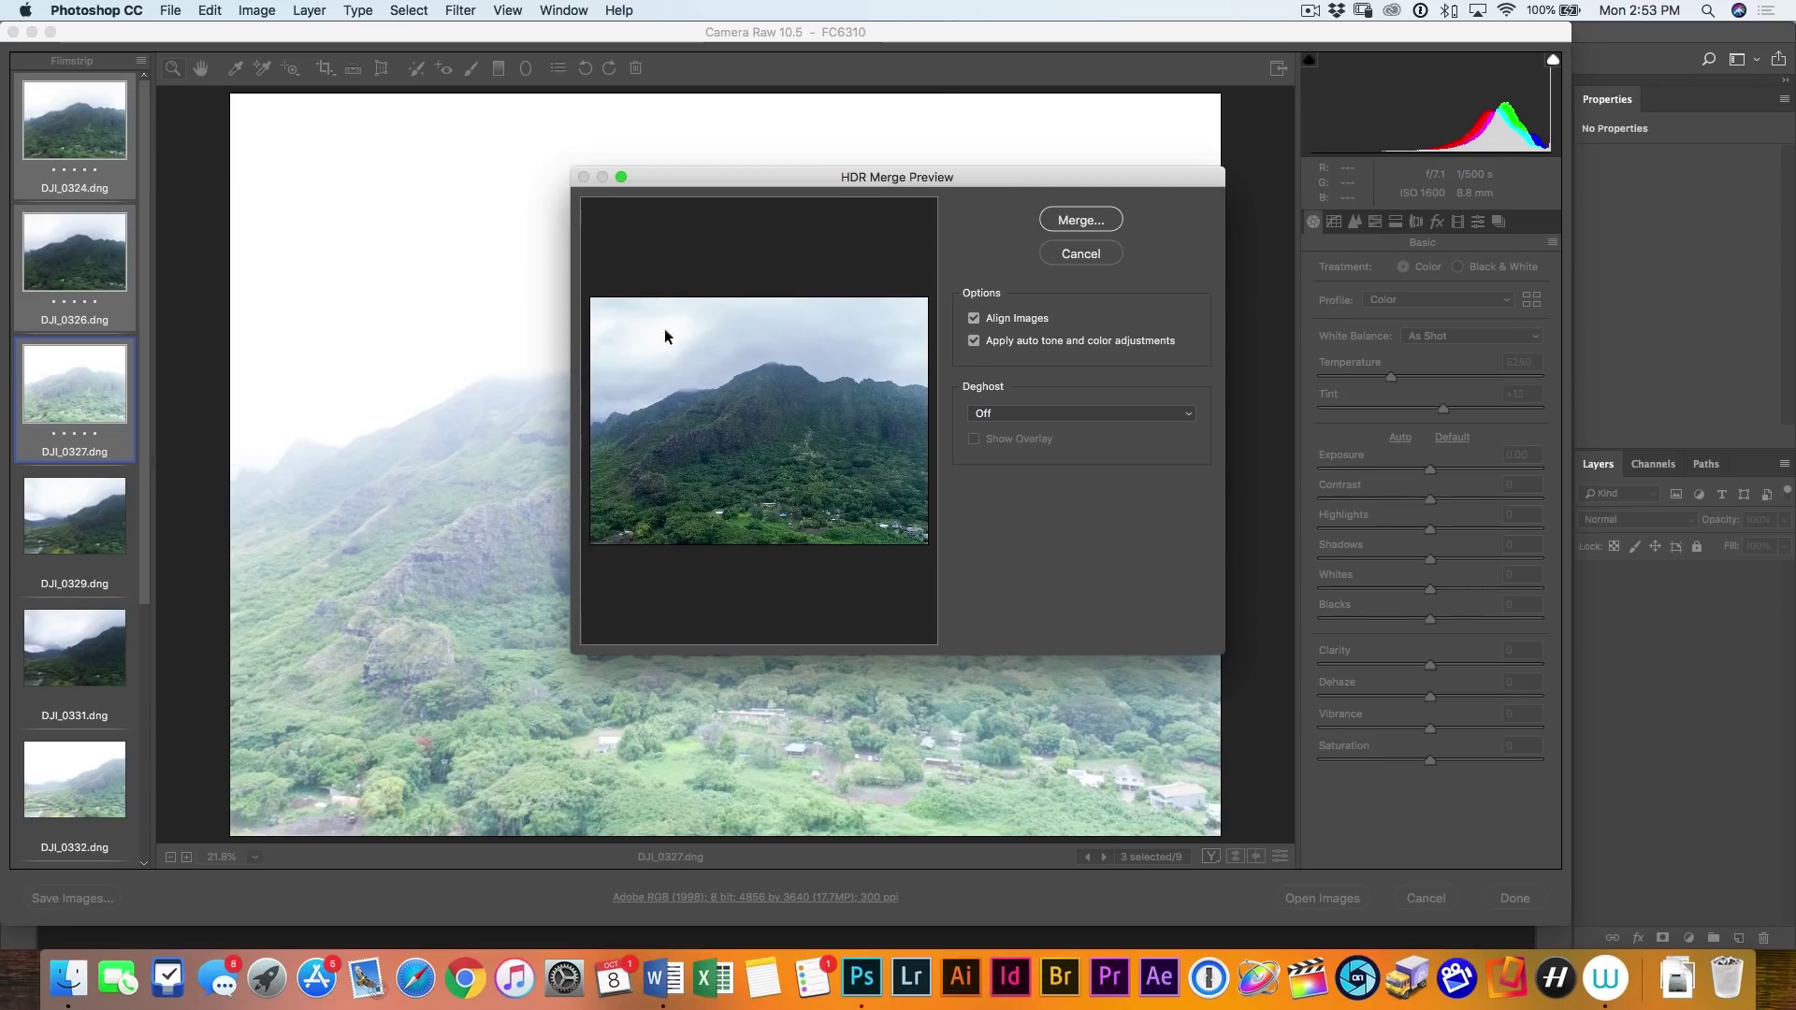
pyautogui.click(974, 342)
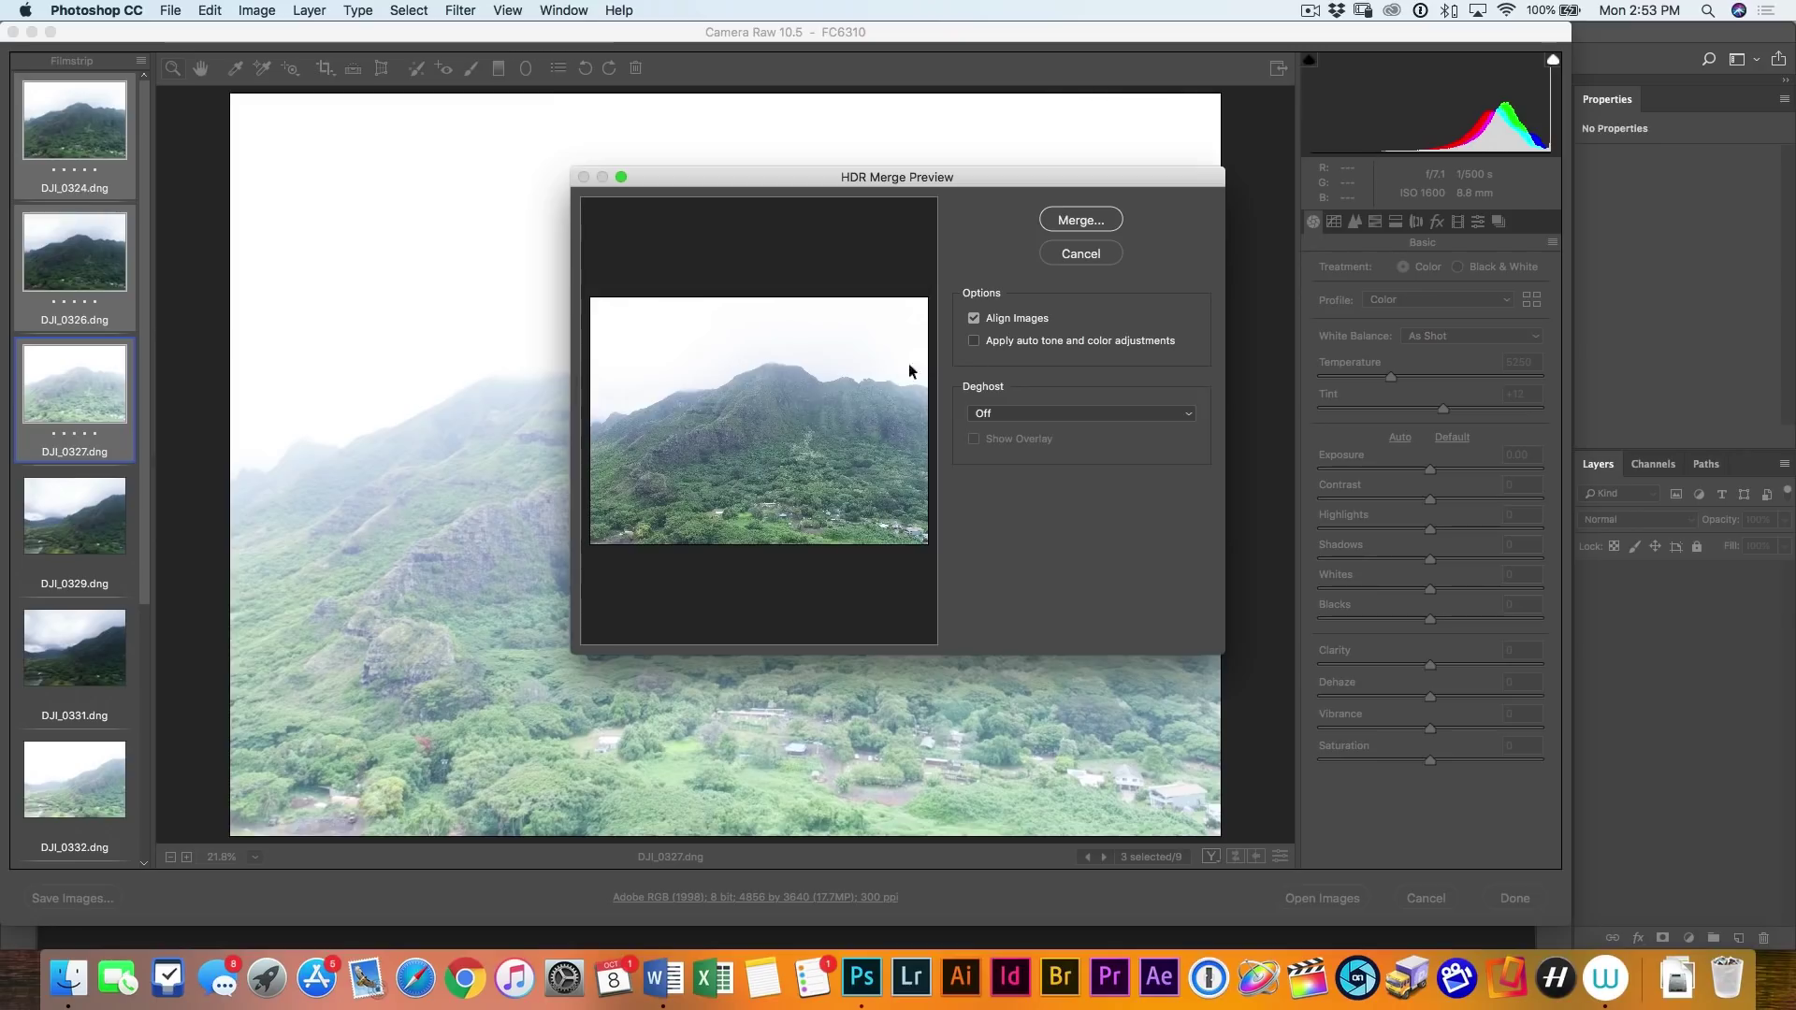
# Merge the first set and save it as DJI_0327-HDR in a new folder named HDR inside individual shots
pyautogui.click(1081, 220)
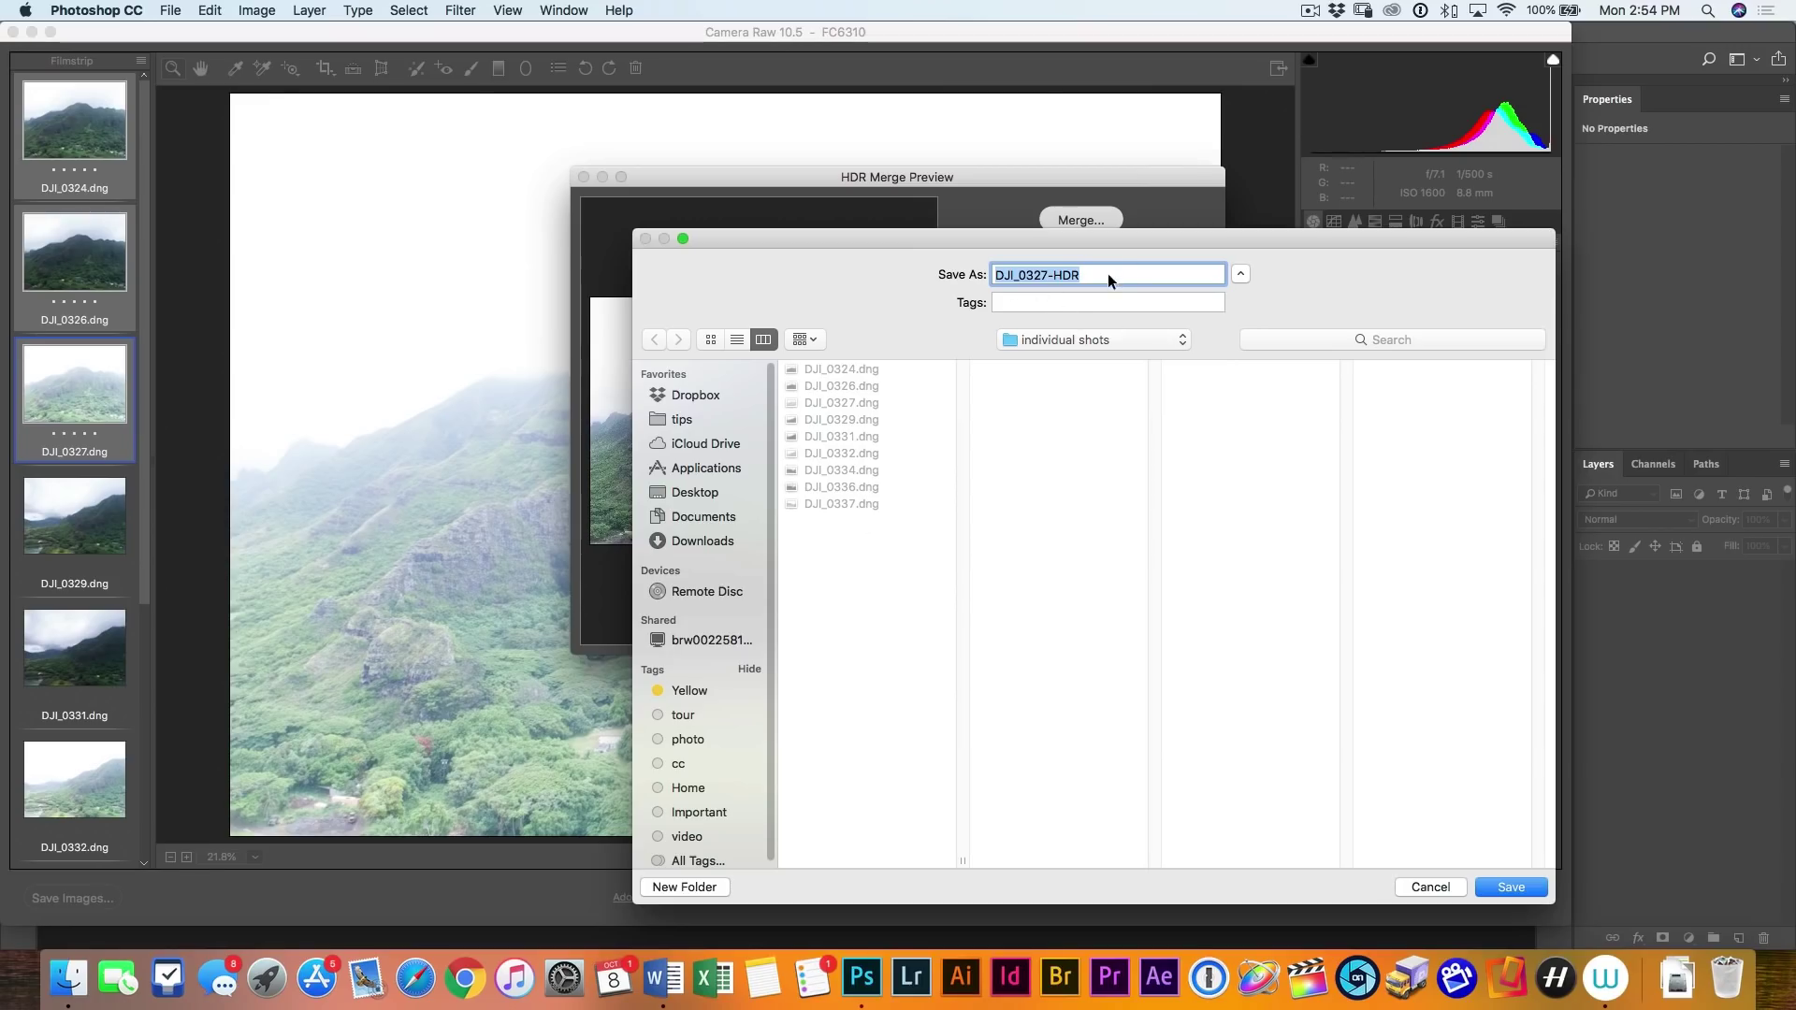
pyautogui.click(693, 885)
pyautogui.write('HDR')
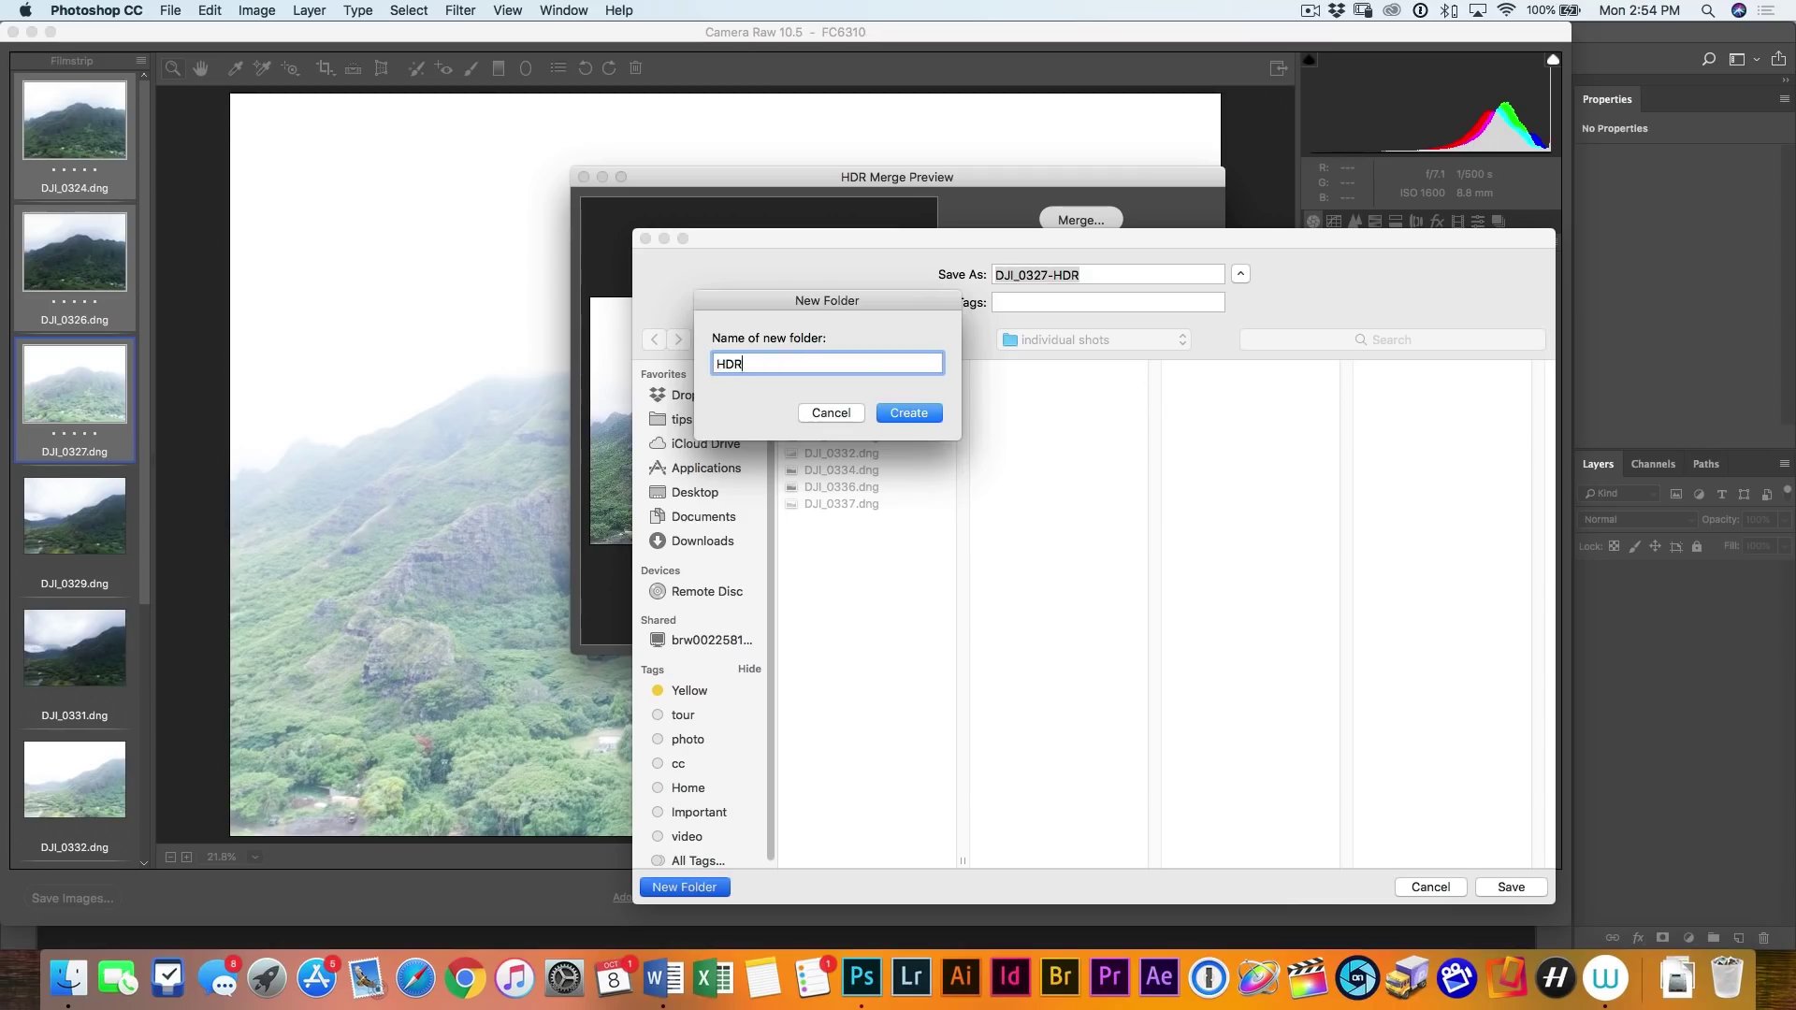
pyautogui.press('Return')
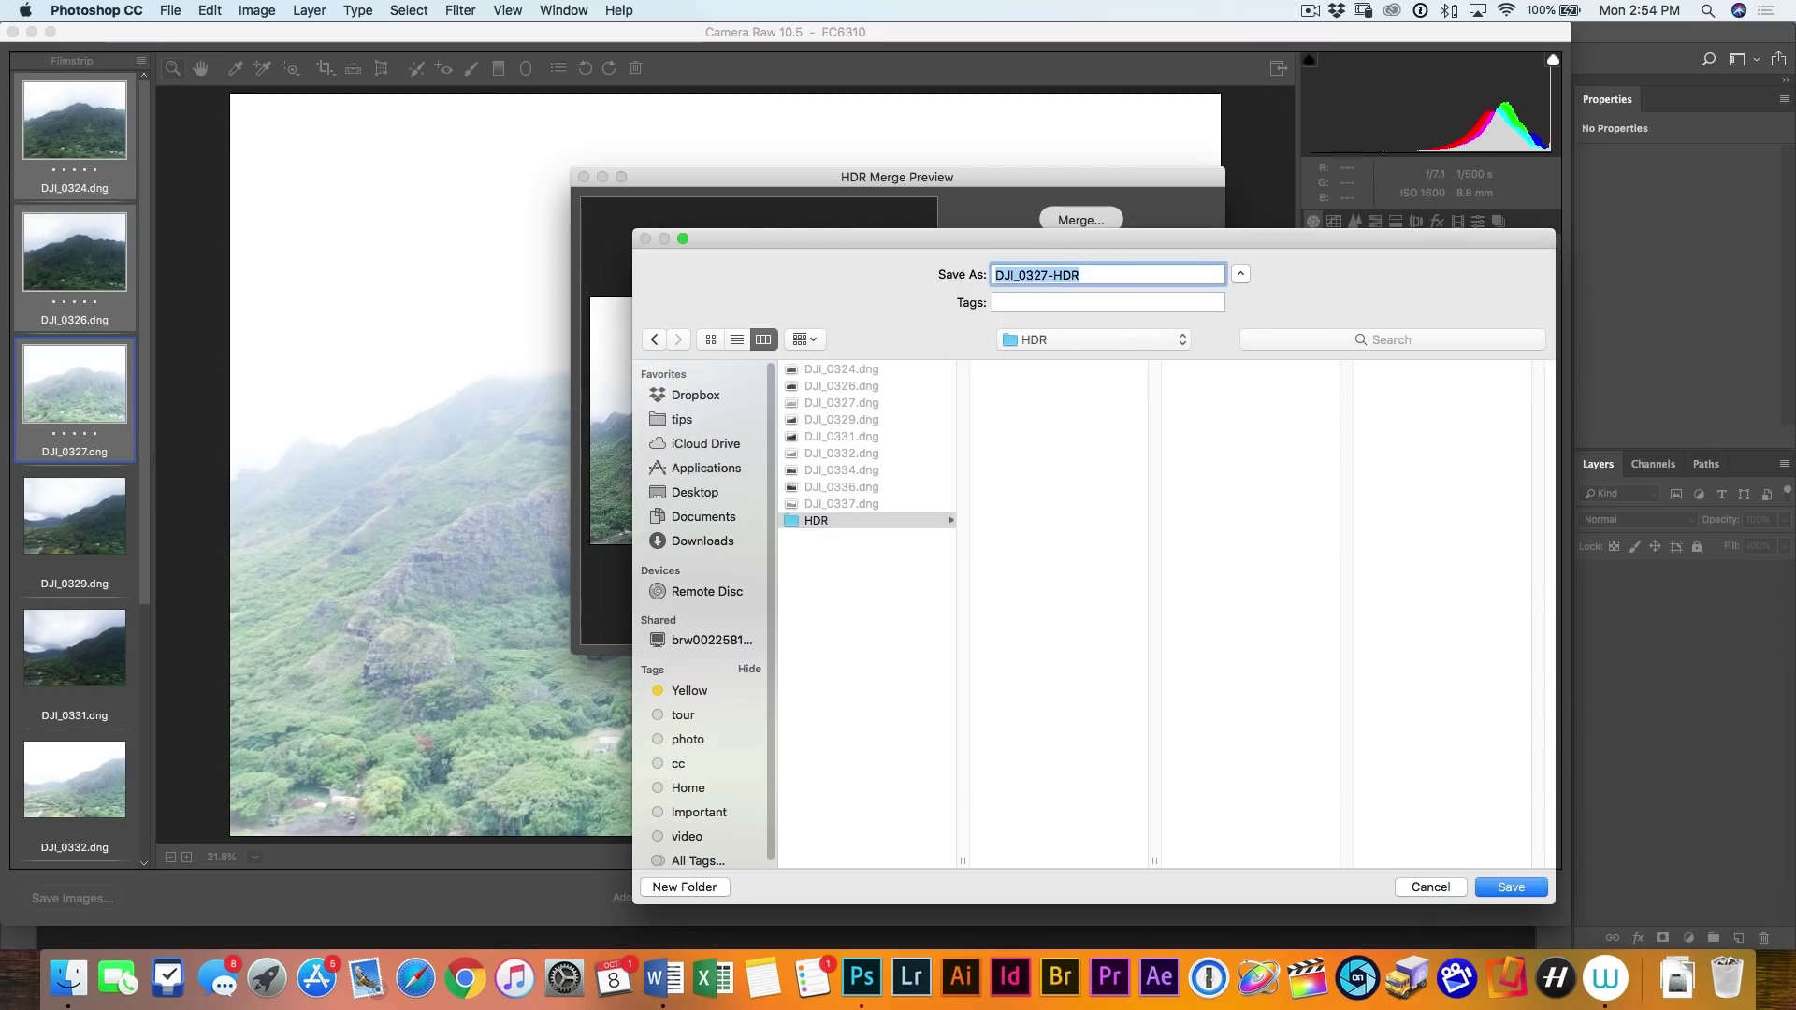
pyautogui.press('Return')
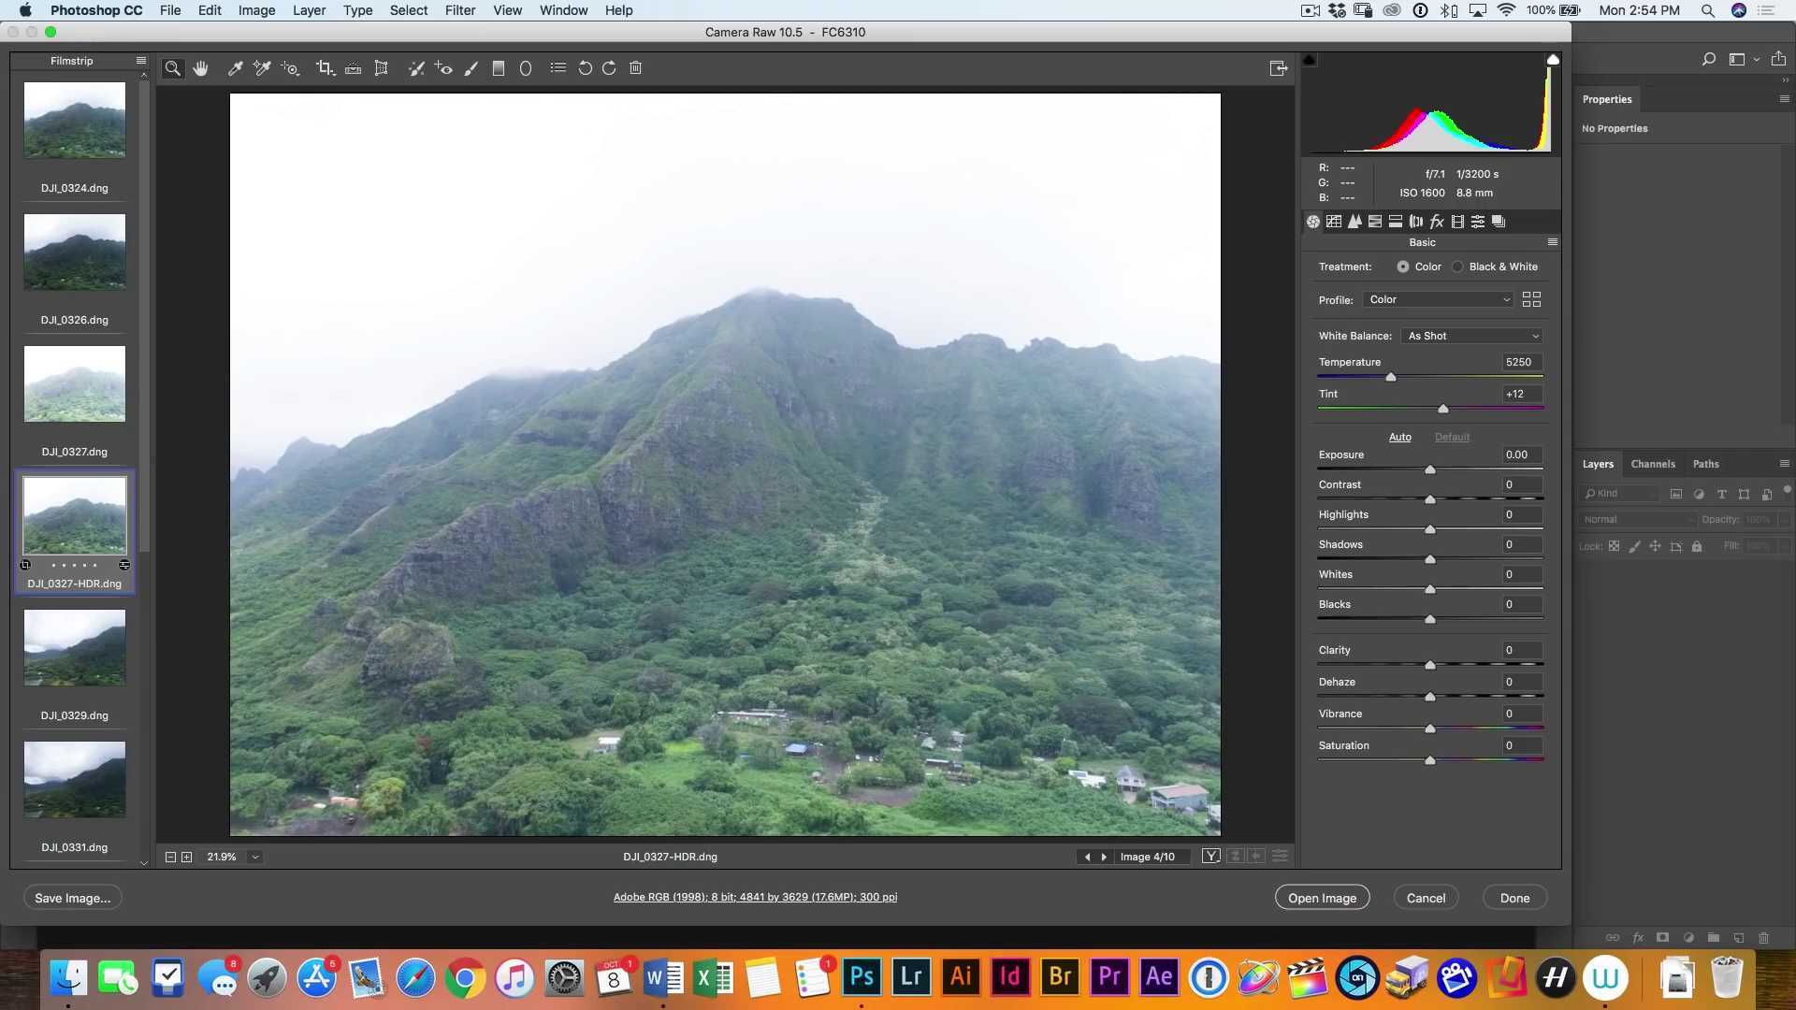
# Review the second bracketed set, select DJI_0329, DJI_0331 and DJI_0332, and start merging them to HDR
pyautogui.scroll(-5, 75, 468)
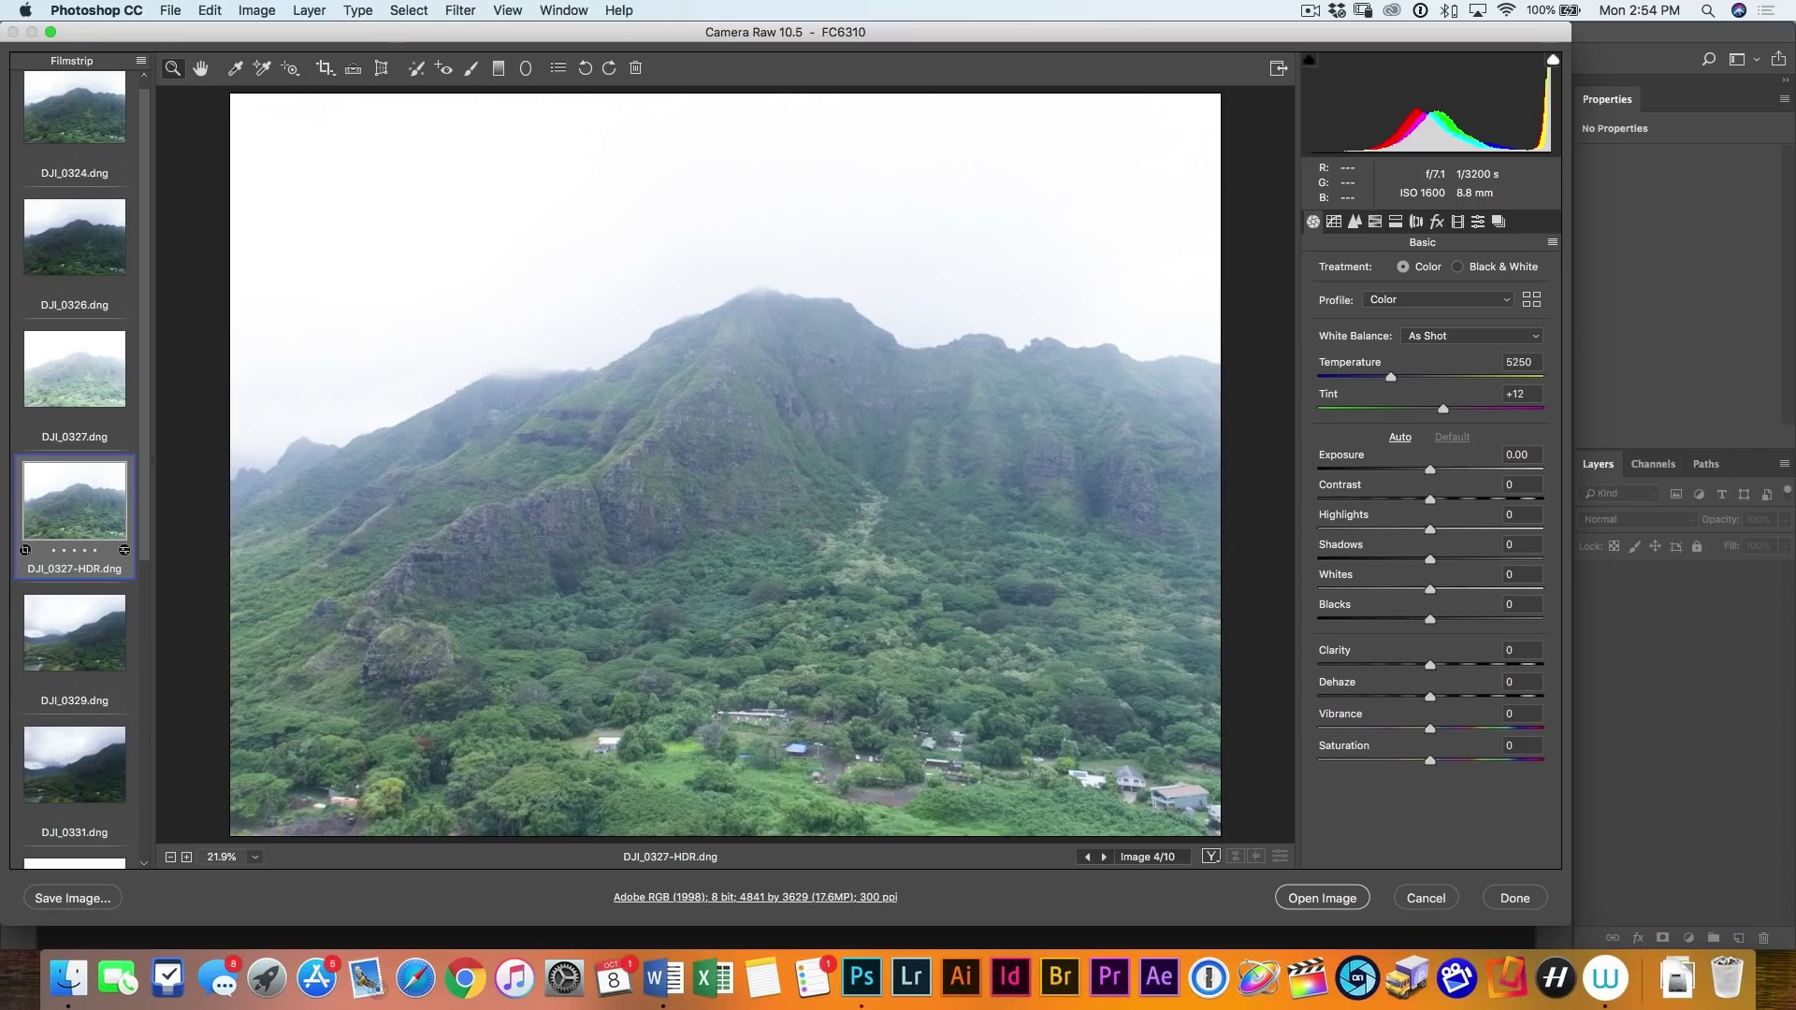
pyautogui.click(75, 438)
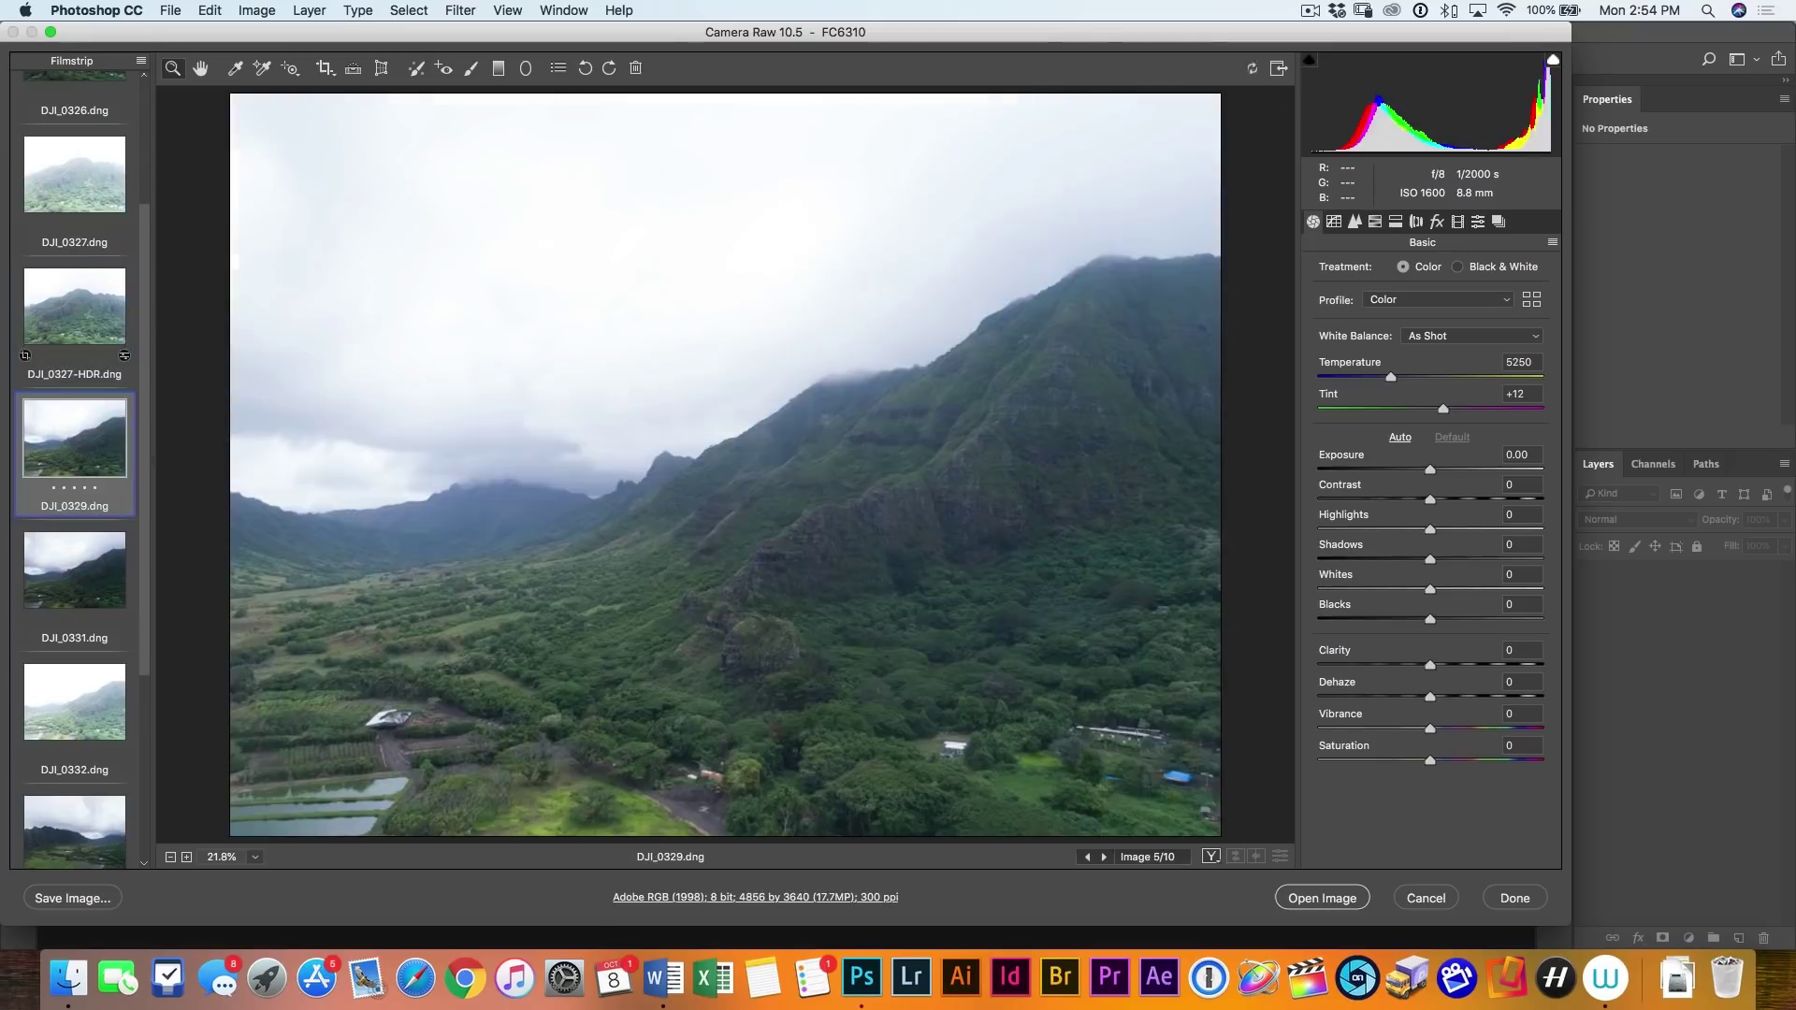
pyautogui.keyDown('shift'); pyautogui.click(74, 702); pyautogui.keyUp('shift')
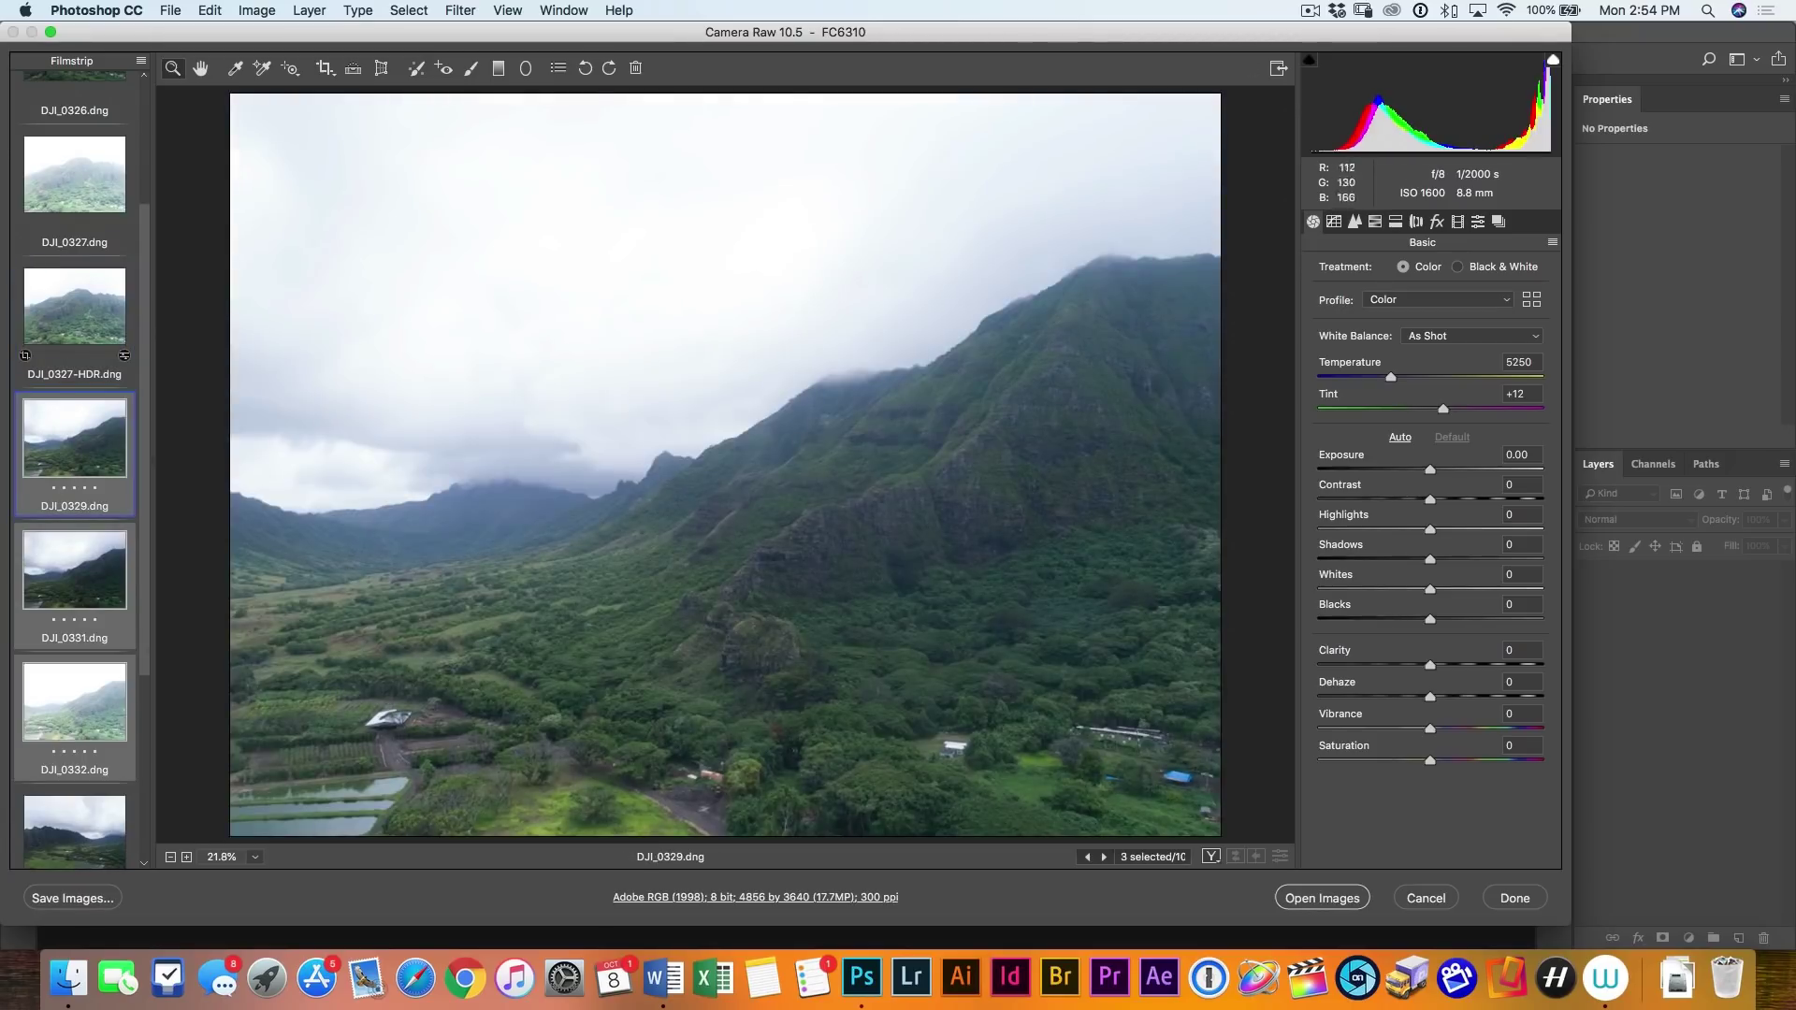
pyautogui.click(74, 437)
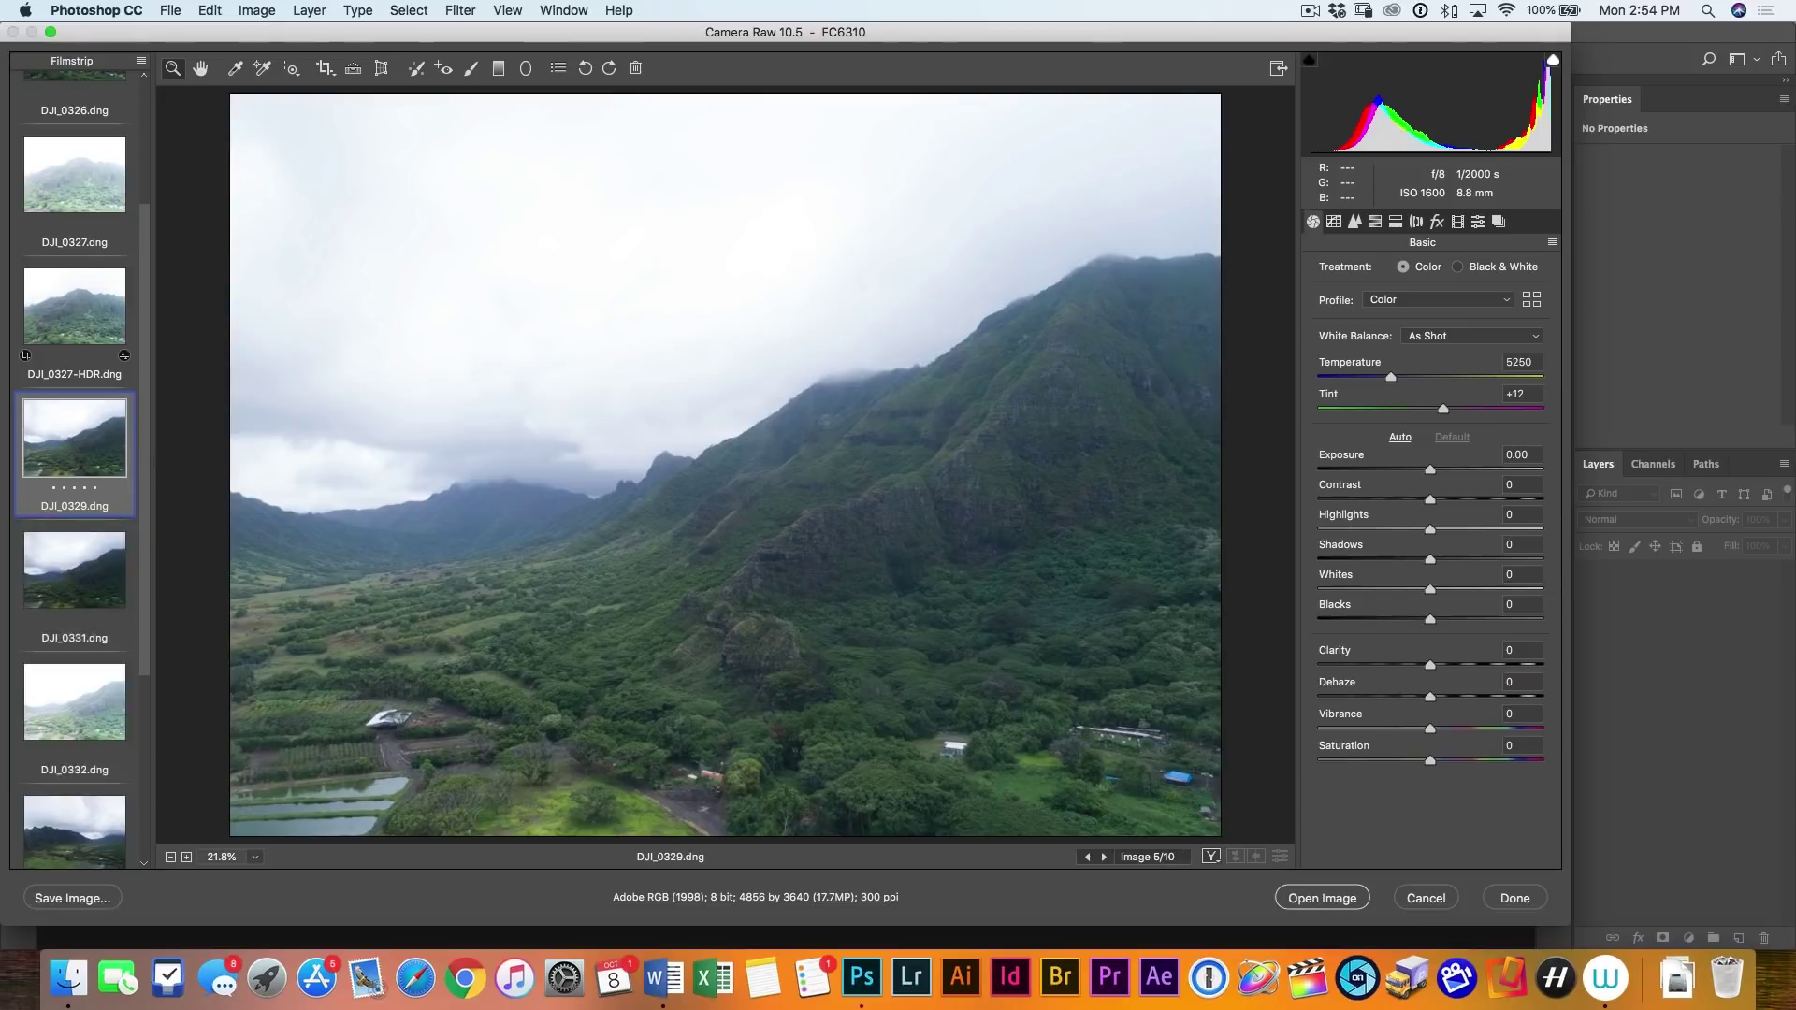
pyautogui.click(75, 570)
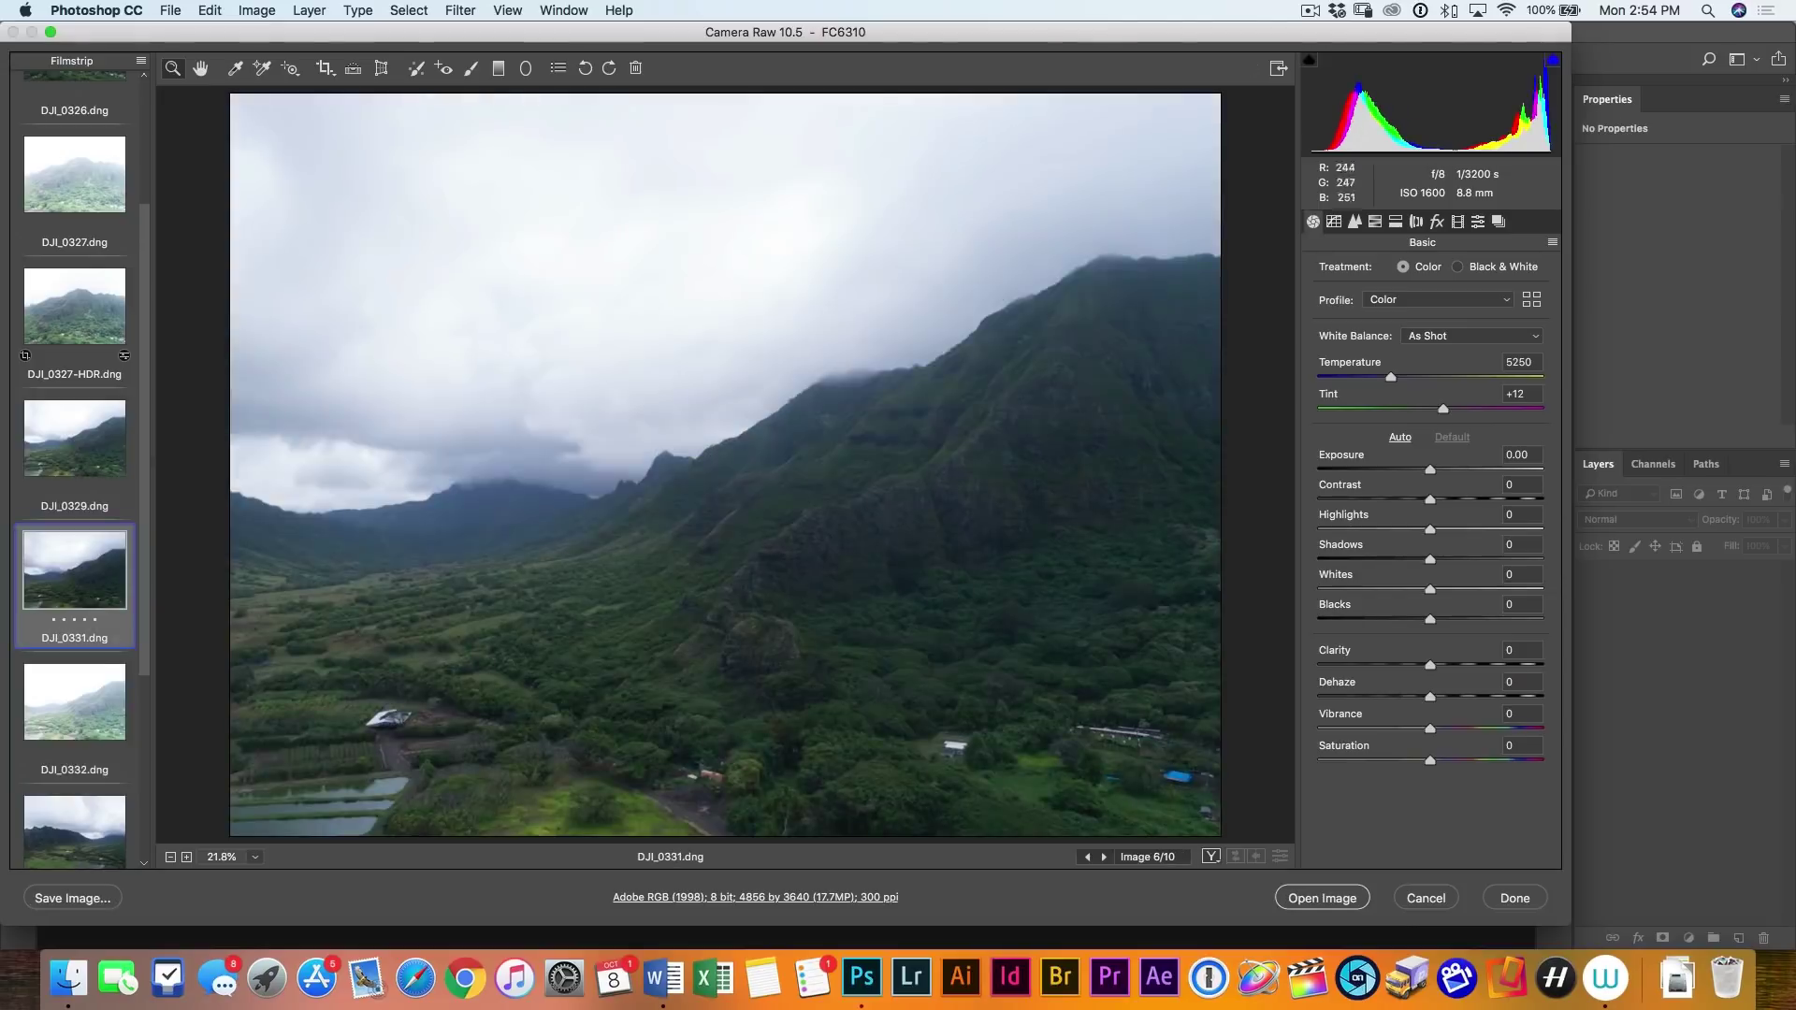
pyautogui.click(75, 702)
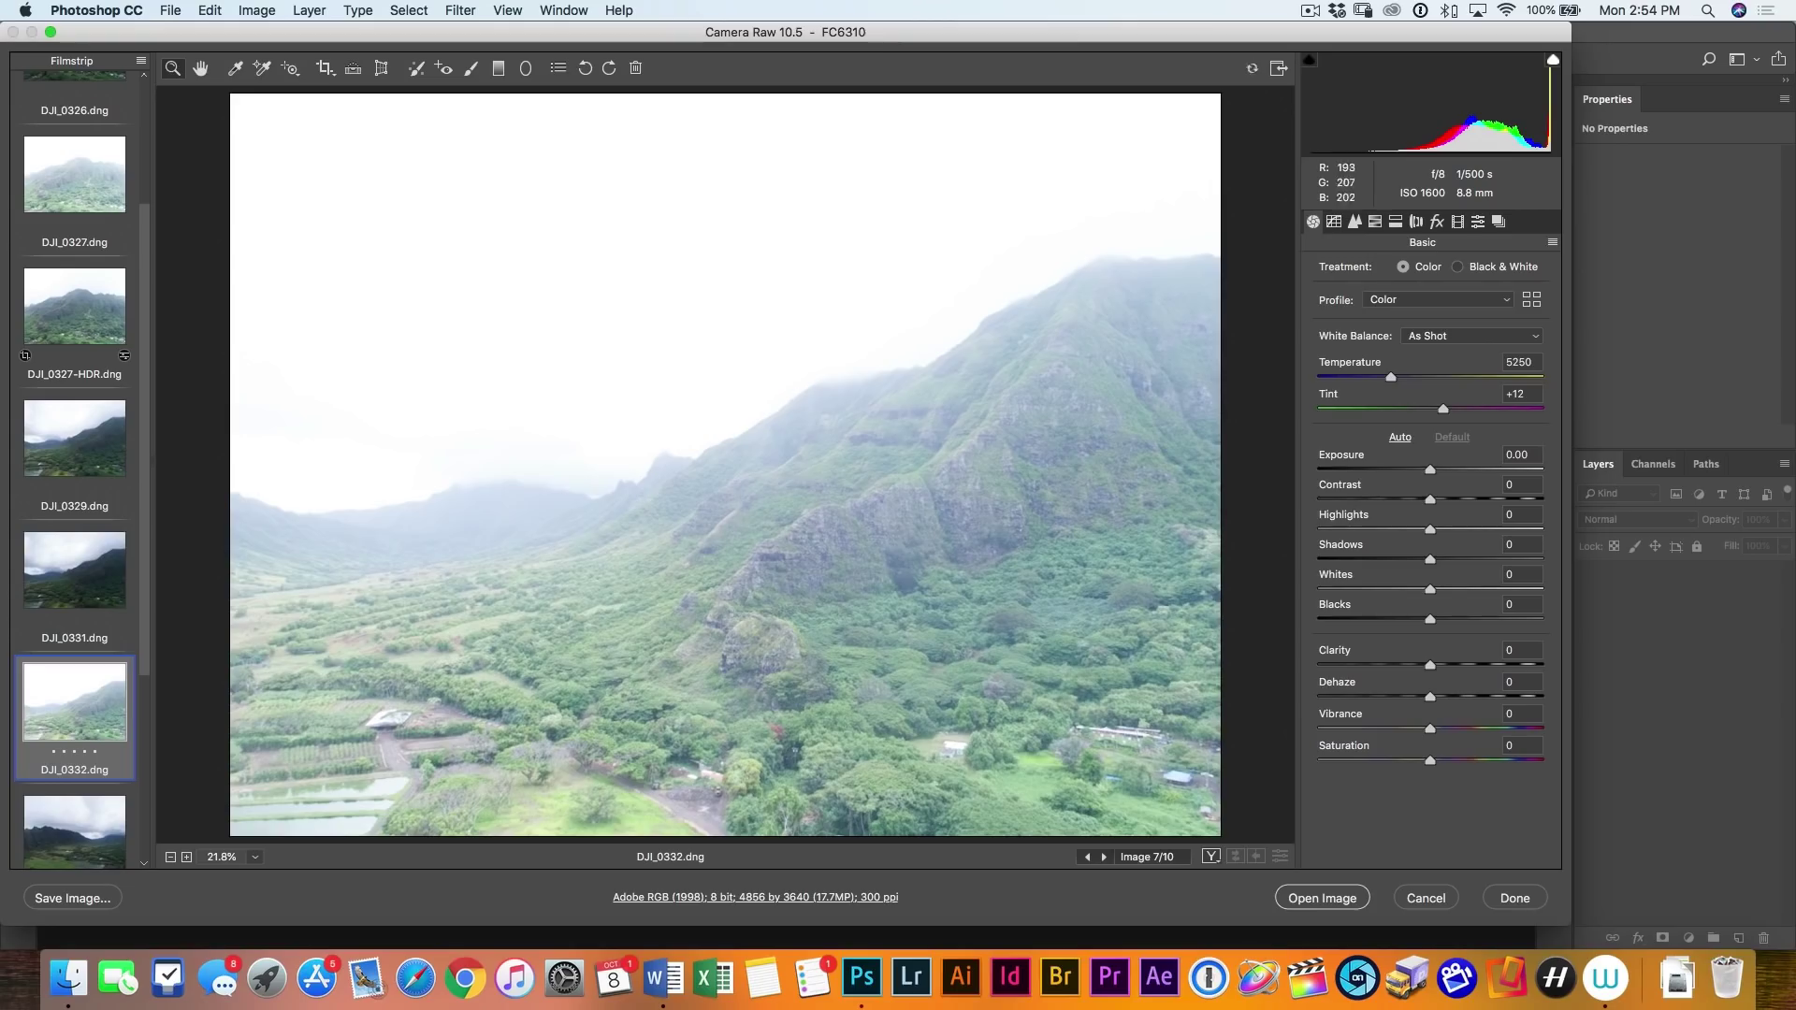
pyautogui.keyDown('shift'); pyautogui.click(74, 438); pyautogui.keyUp('shift')
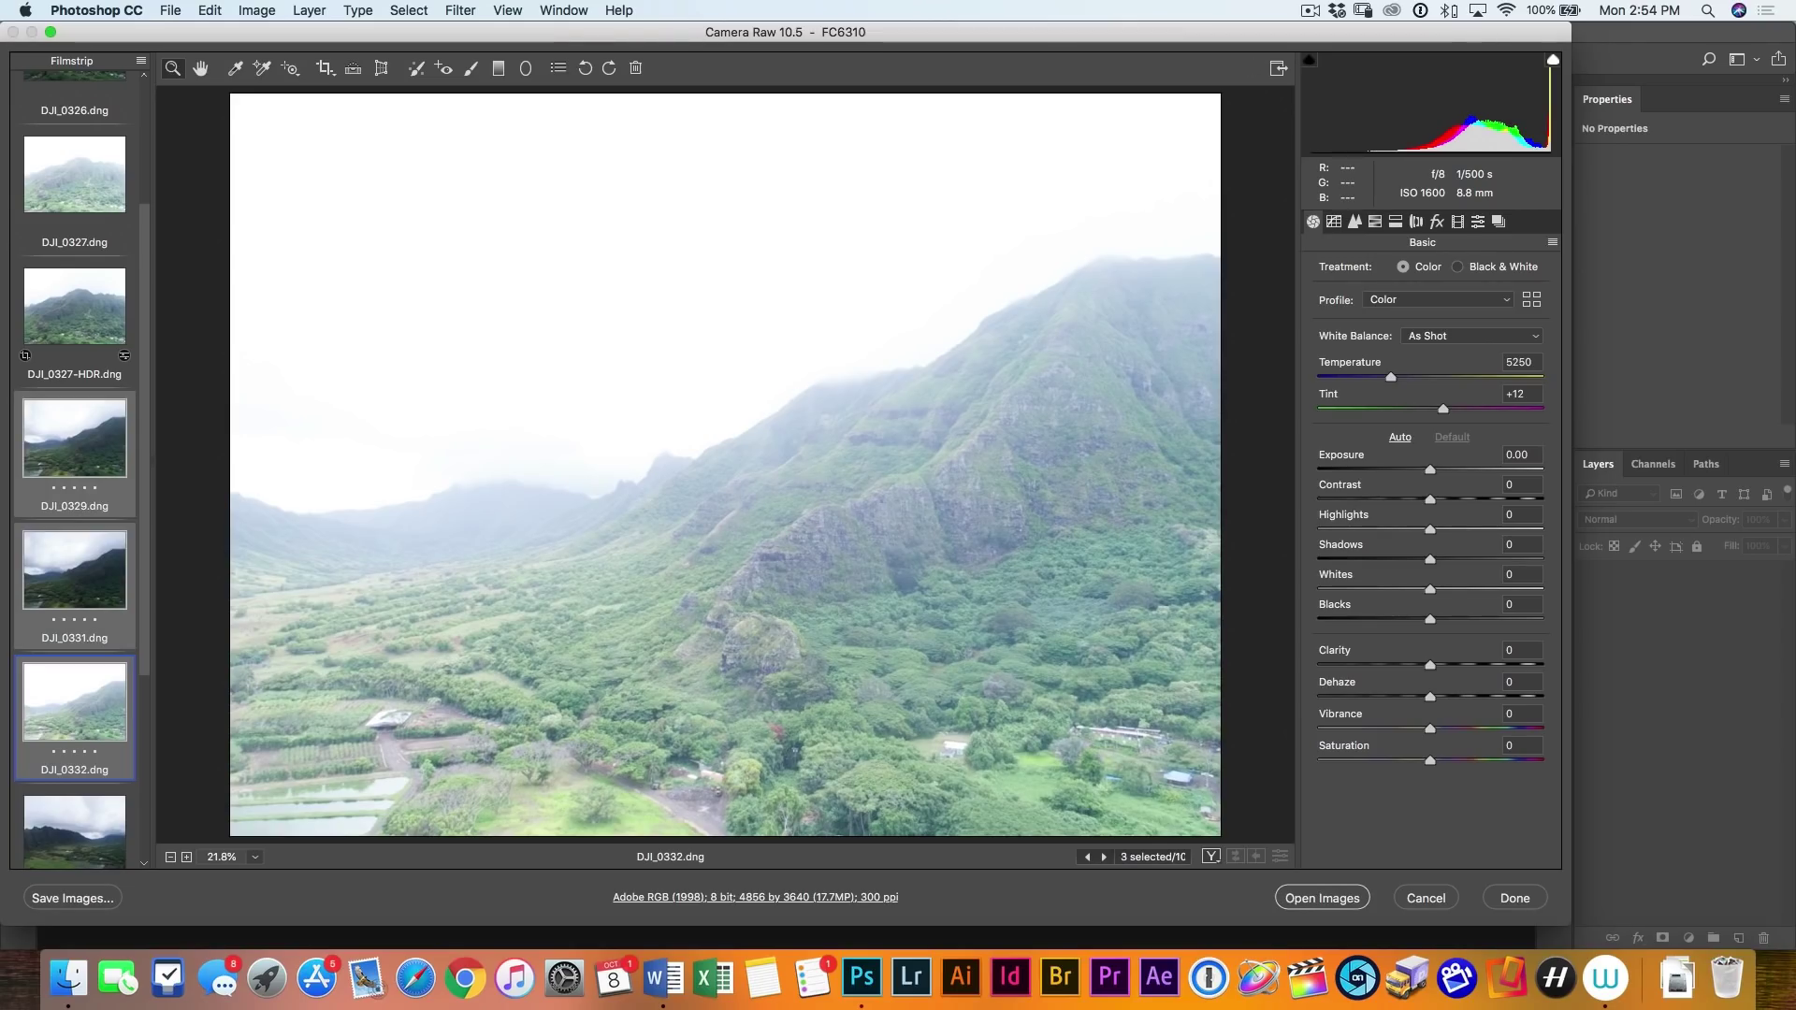
pyautogui.rightClick(93, 430)
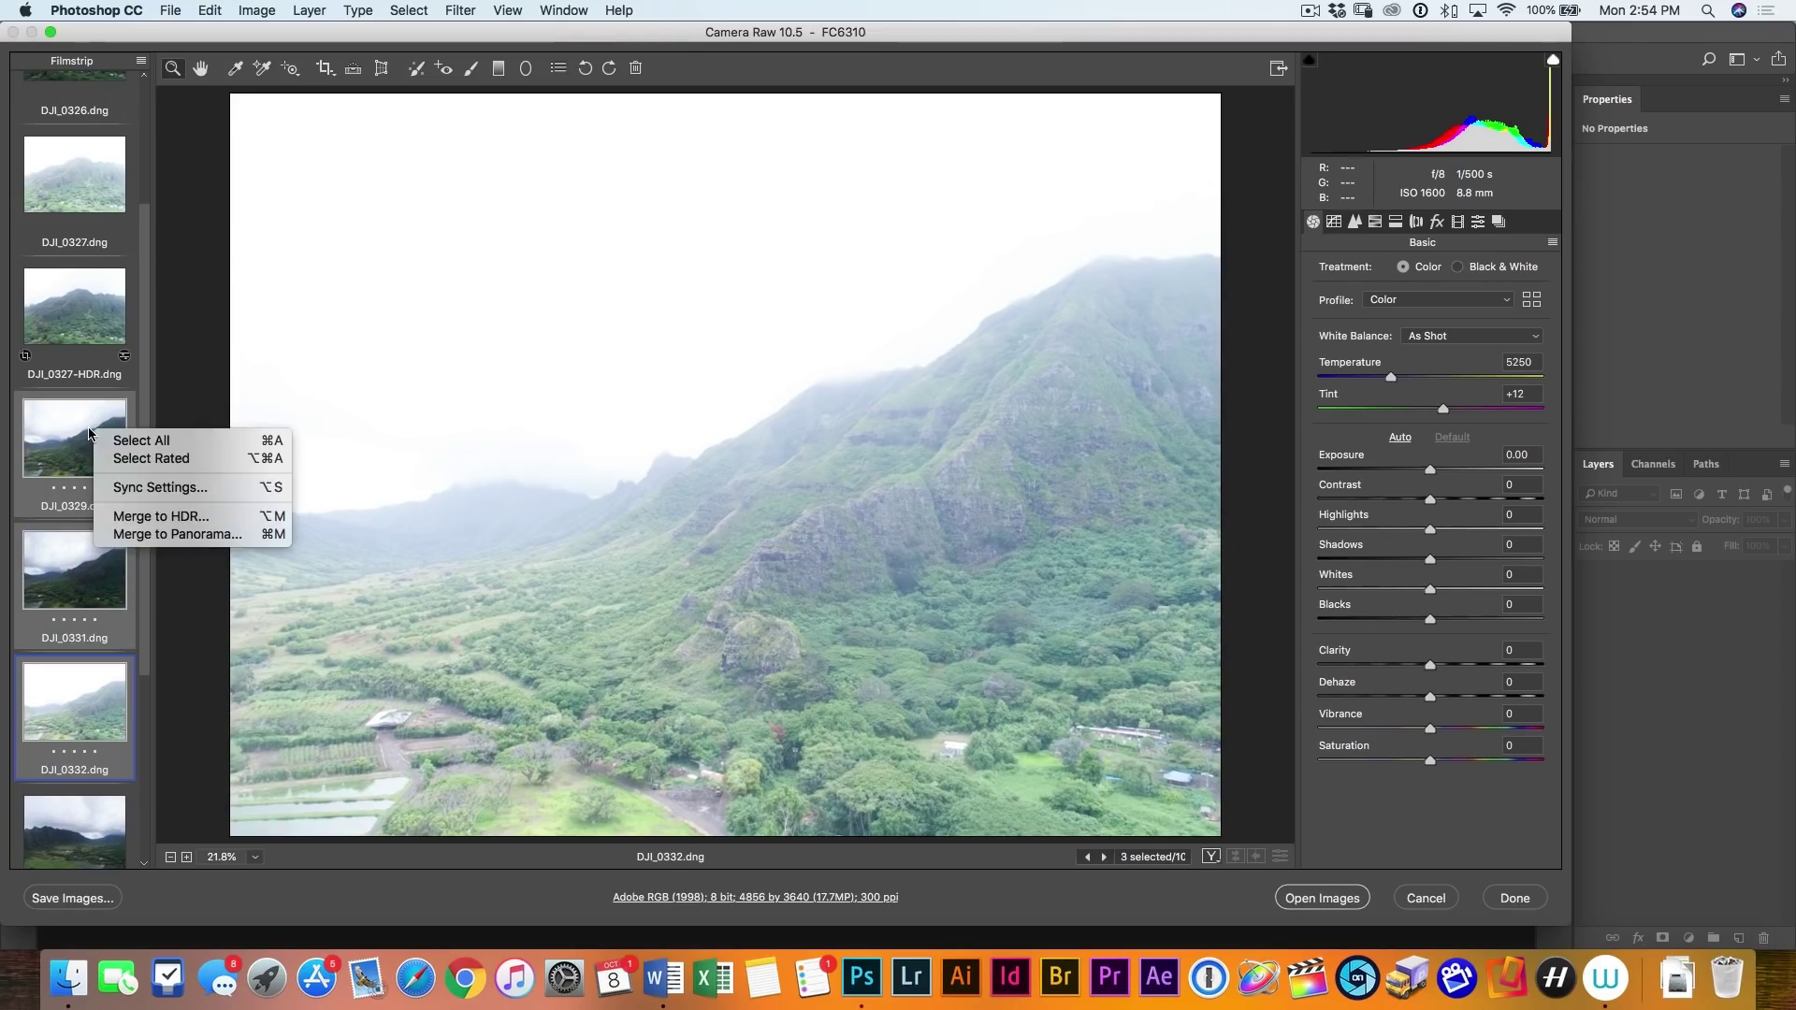
pyautogui.click(175, 518)
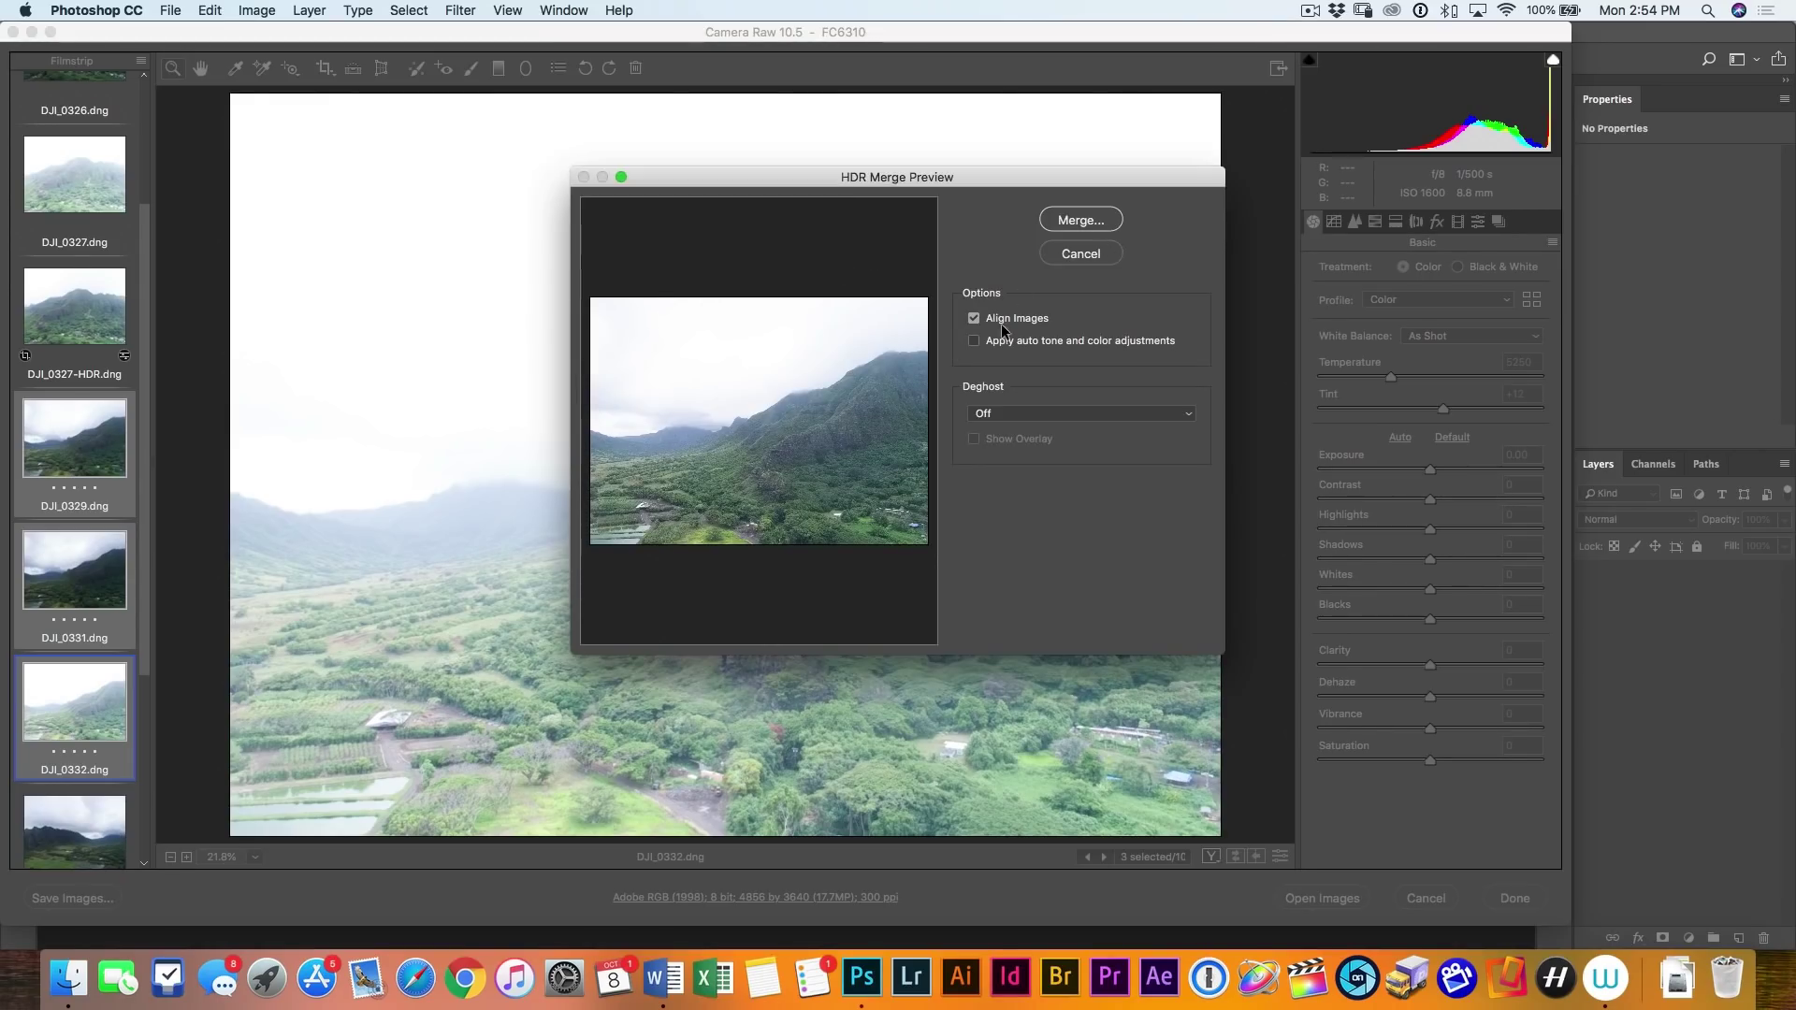
# Merge the second set and save it as DJI_0332-HDR in the HDR folder
pyautogui.click(1099, 221)
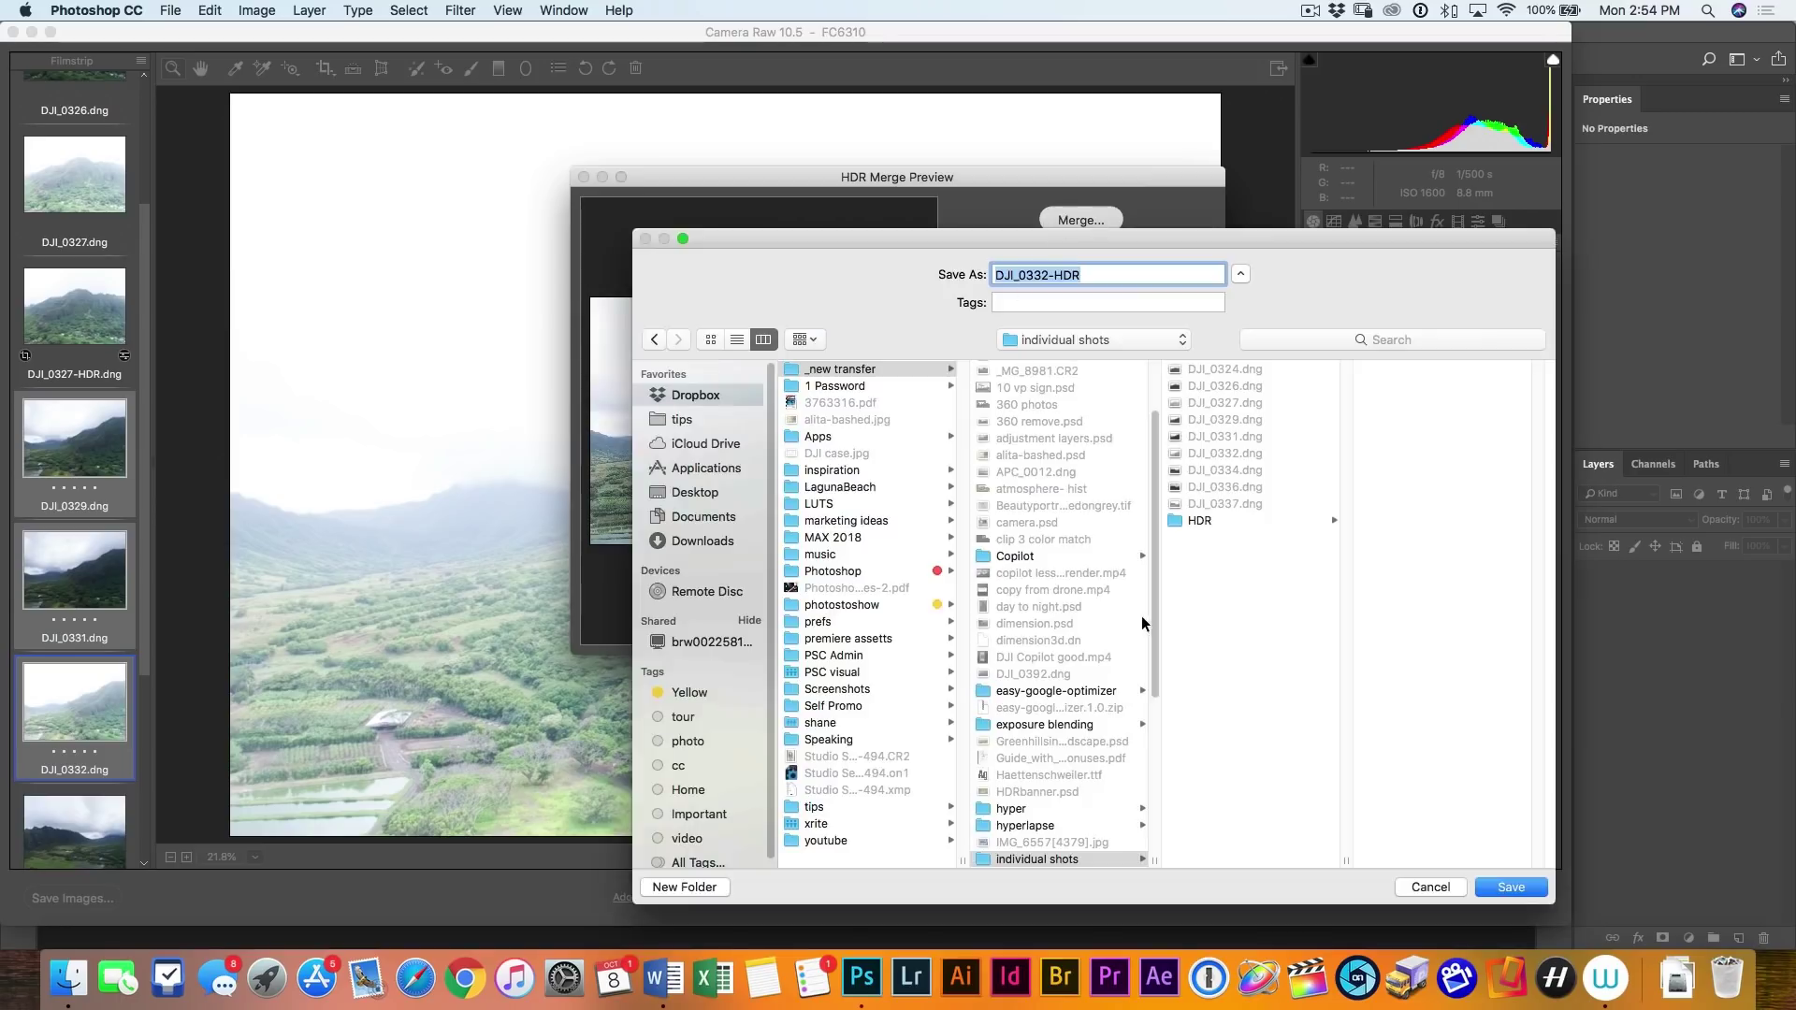
pyautogui.click(1244, 521)
pyautogui.click(1510, 887)
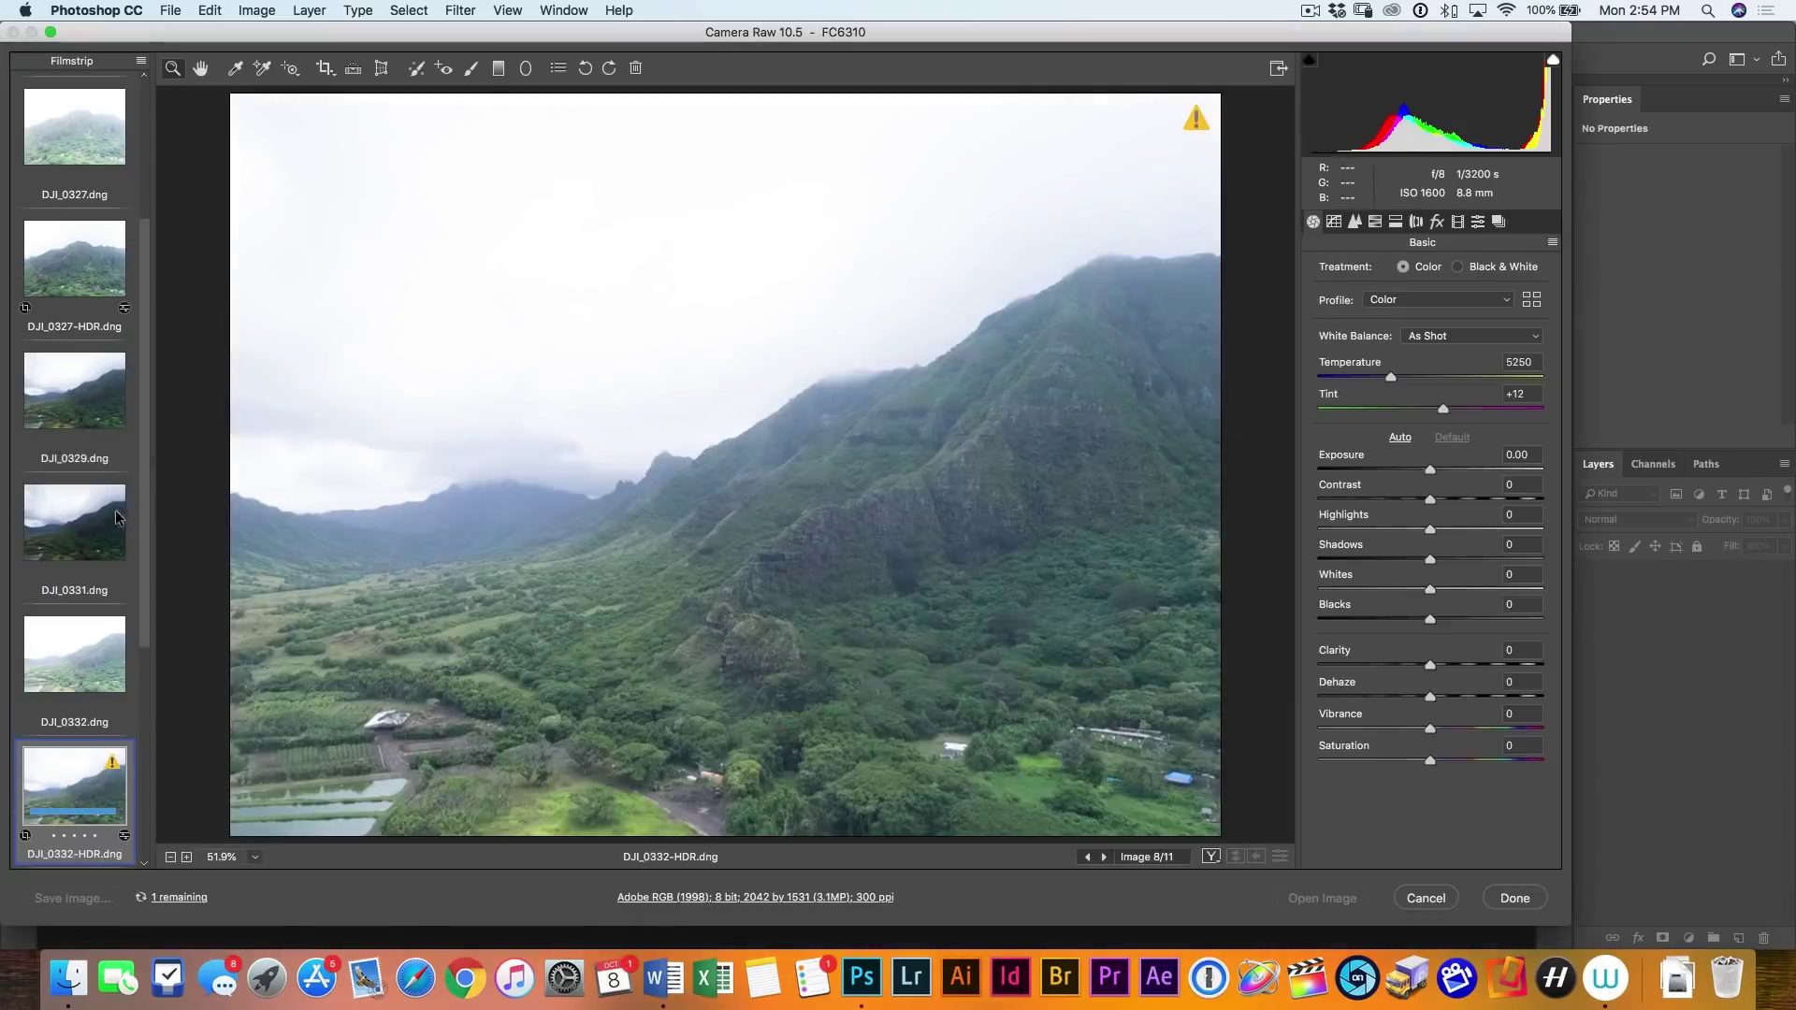
# Review the third bracketed set, select DJI_0334, DJI_0336 and DJI_0337, and start merging them to HDR
pyautogui.scroll(-5, 88, 514)
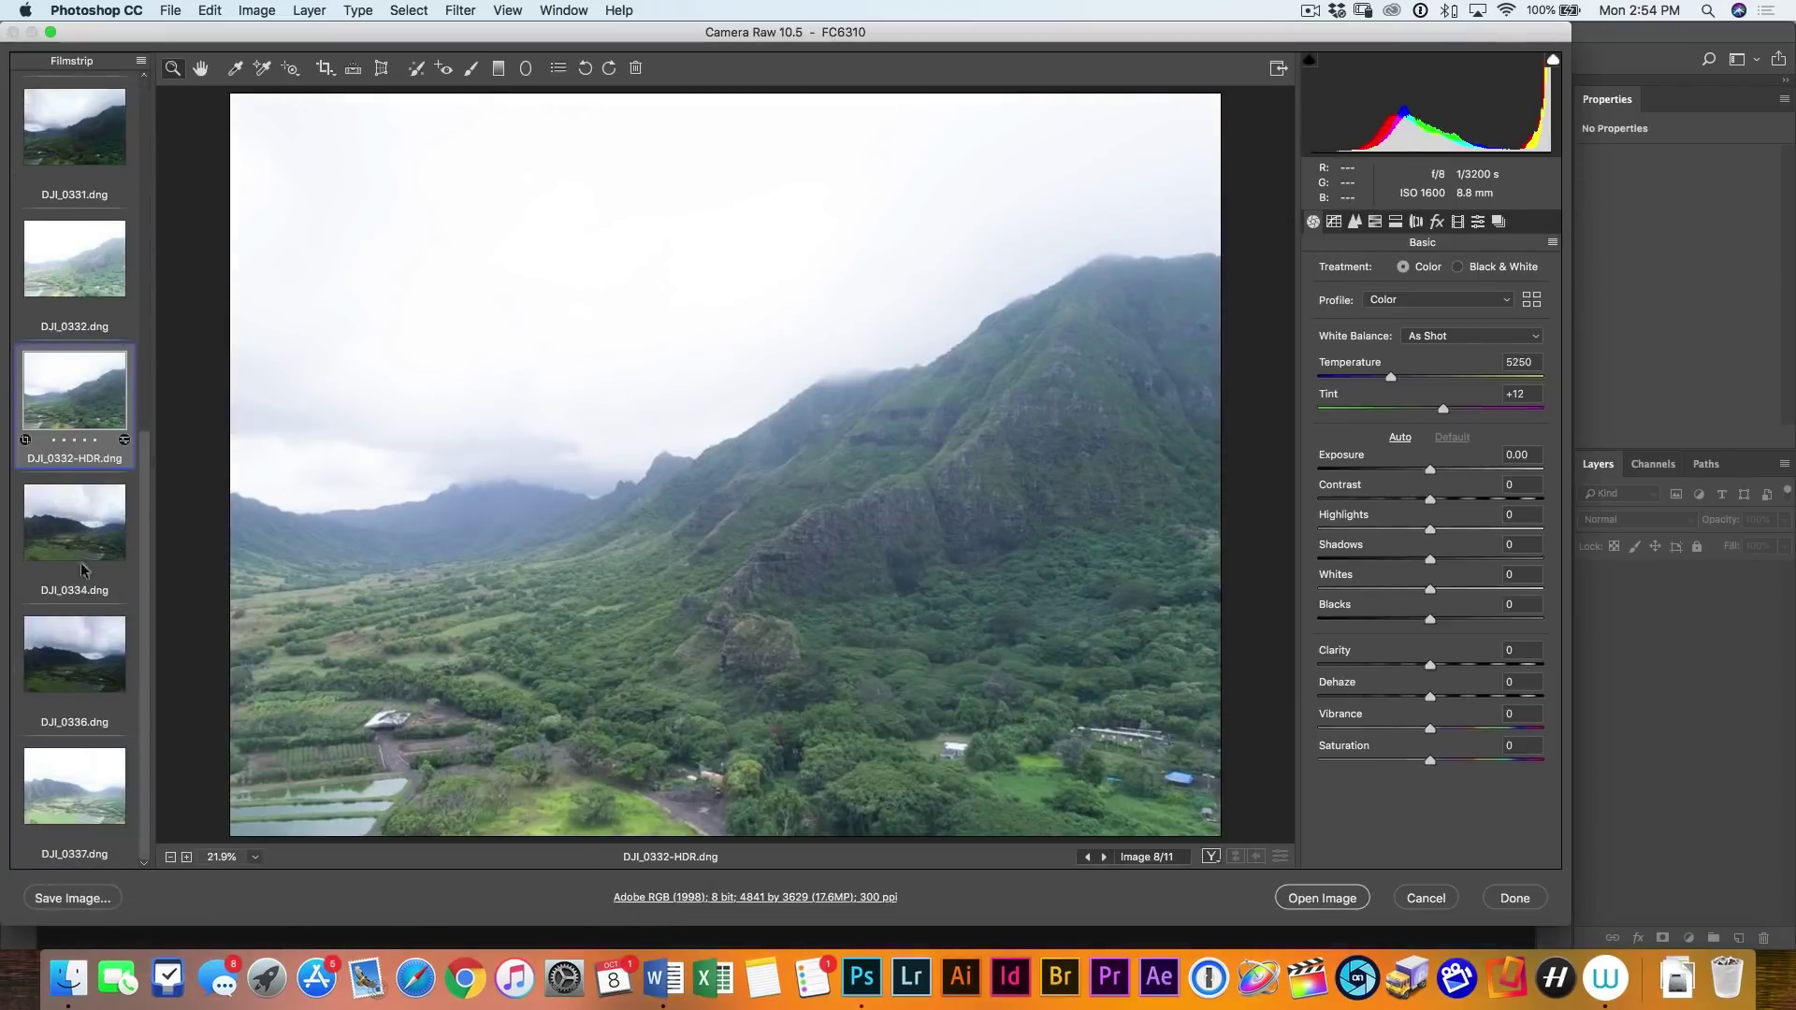
pyautogui.click(71, 517)
pyautogui.keyDown('shift'); pyautogui.click(80, 782); pyautogui.keyUp('shift')
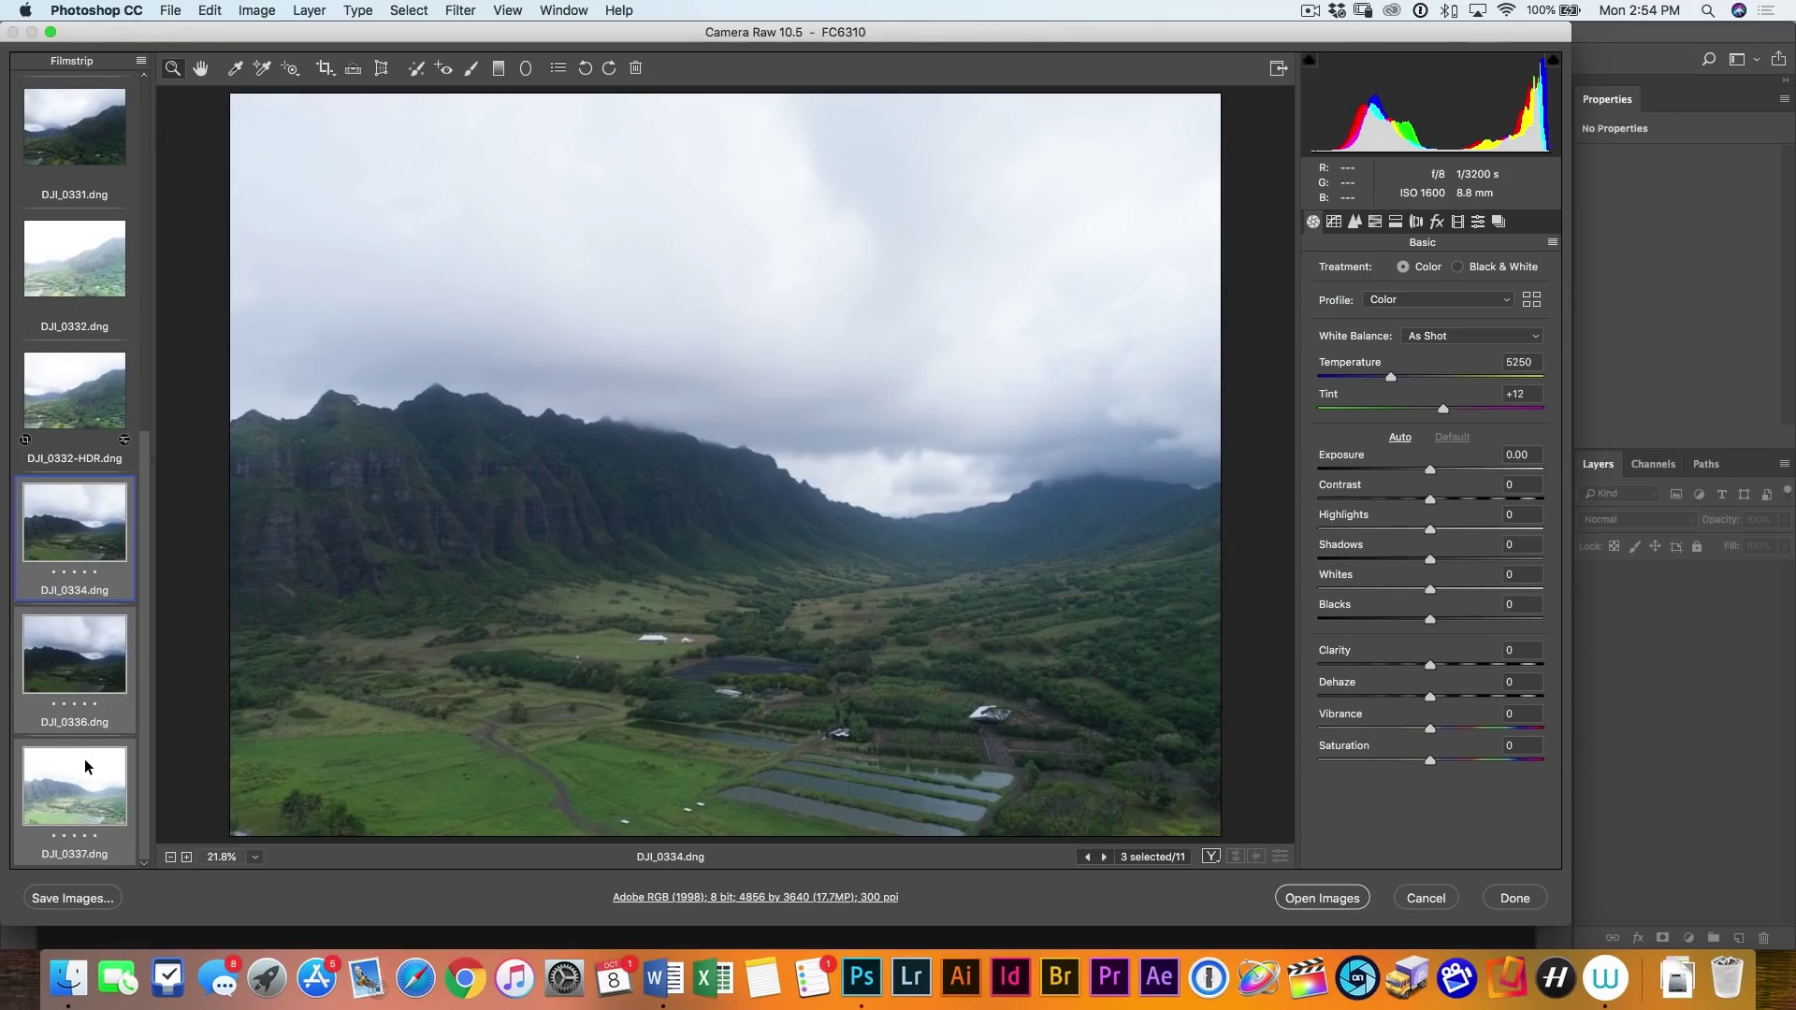
pyautogui.click(83, 765)
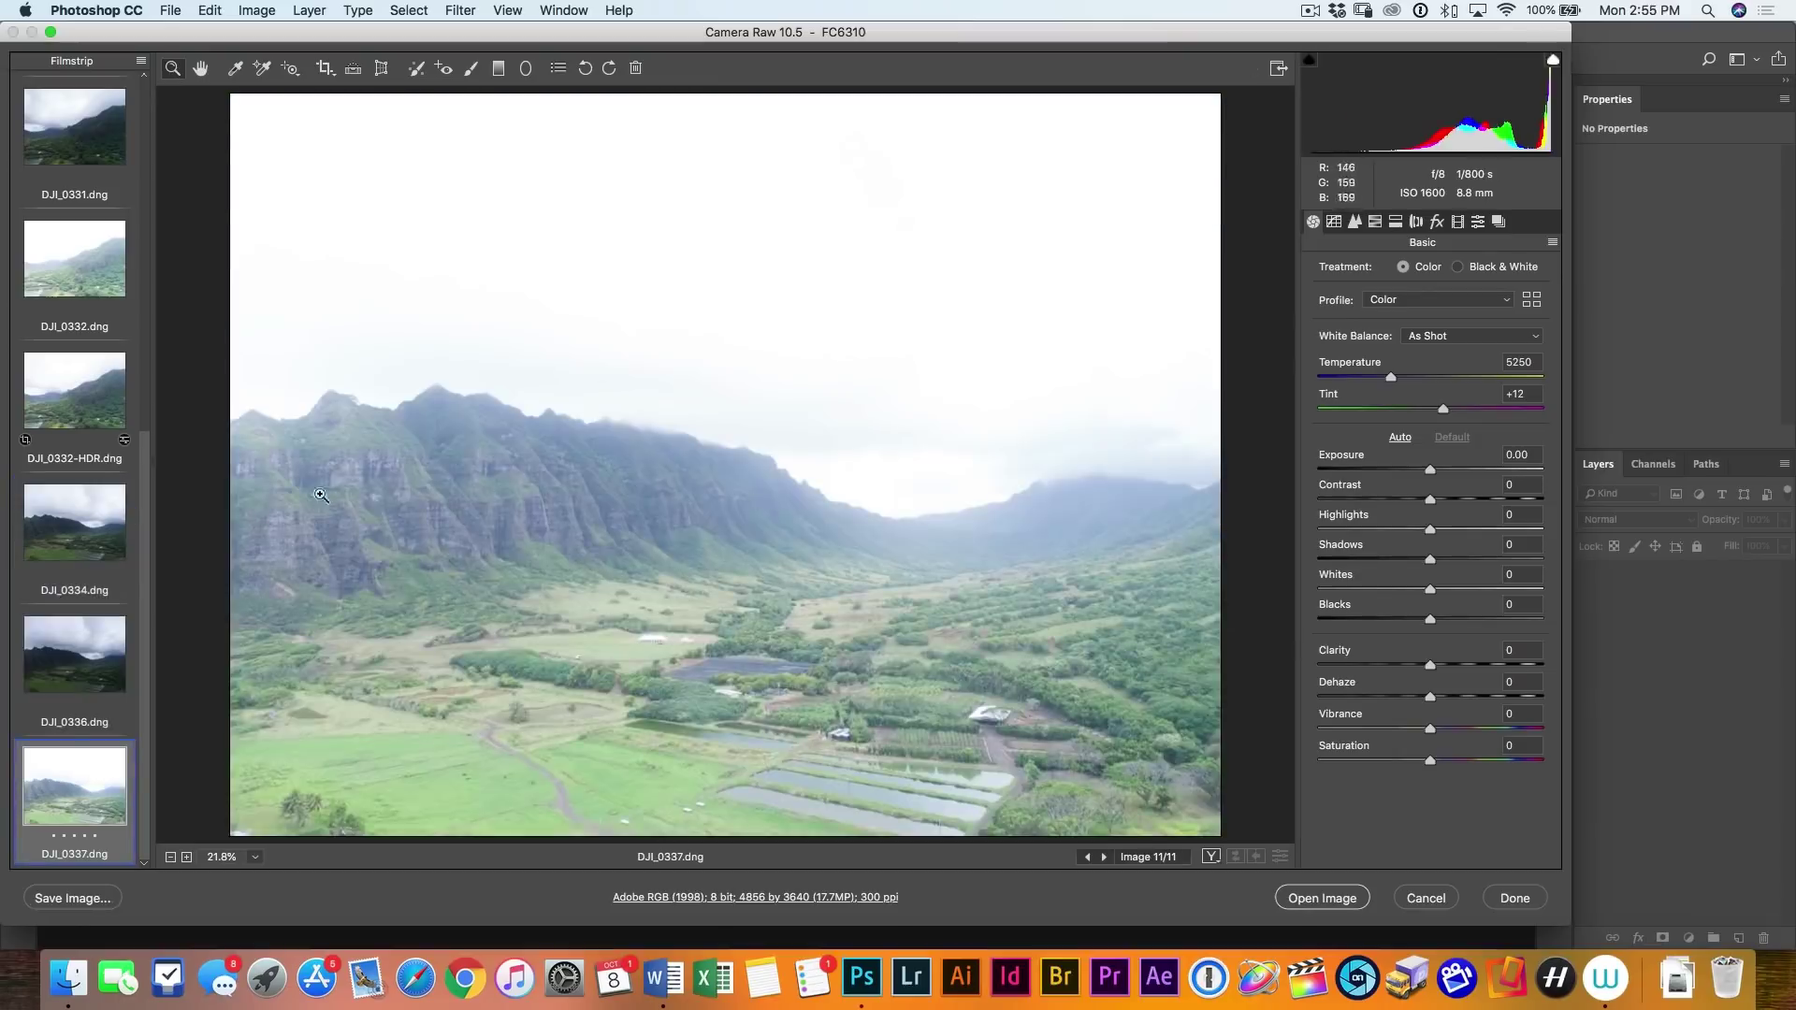
pyautogui.click(91, 537)
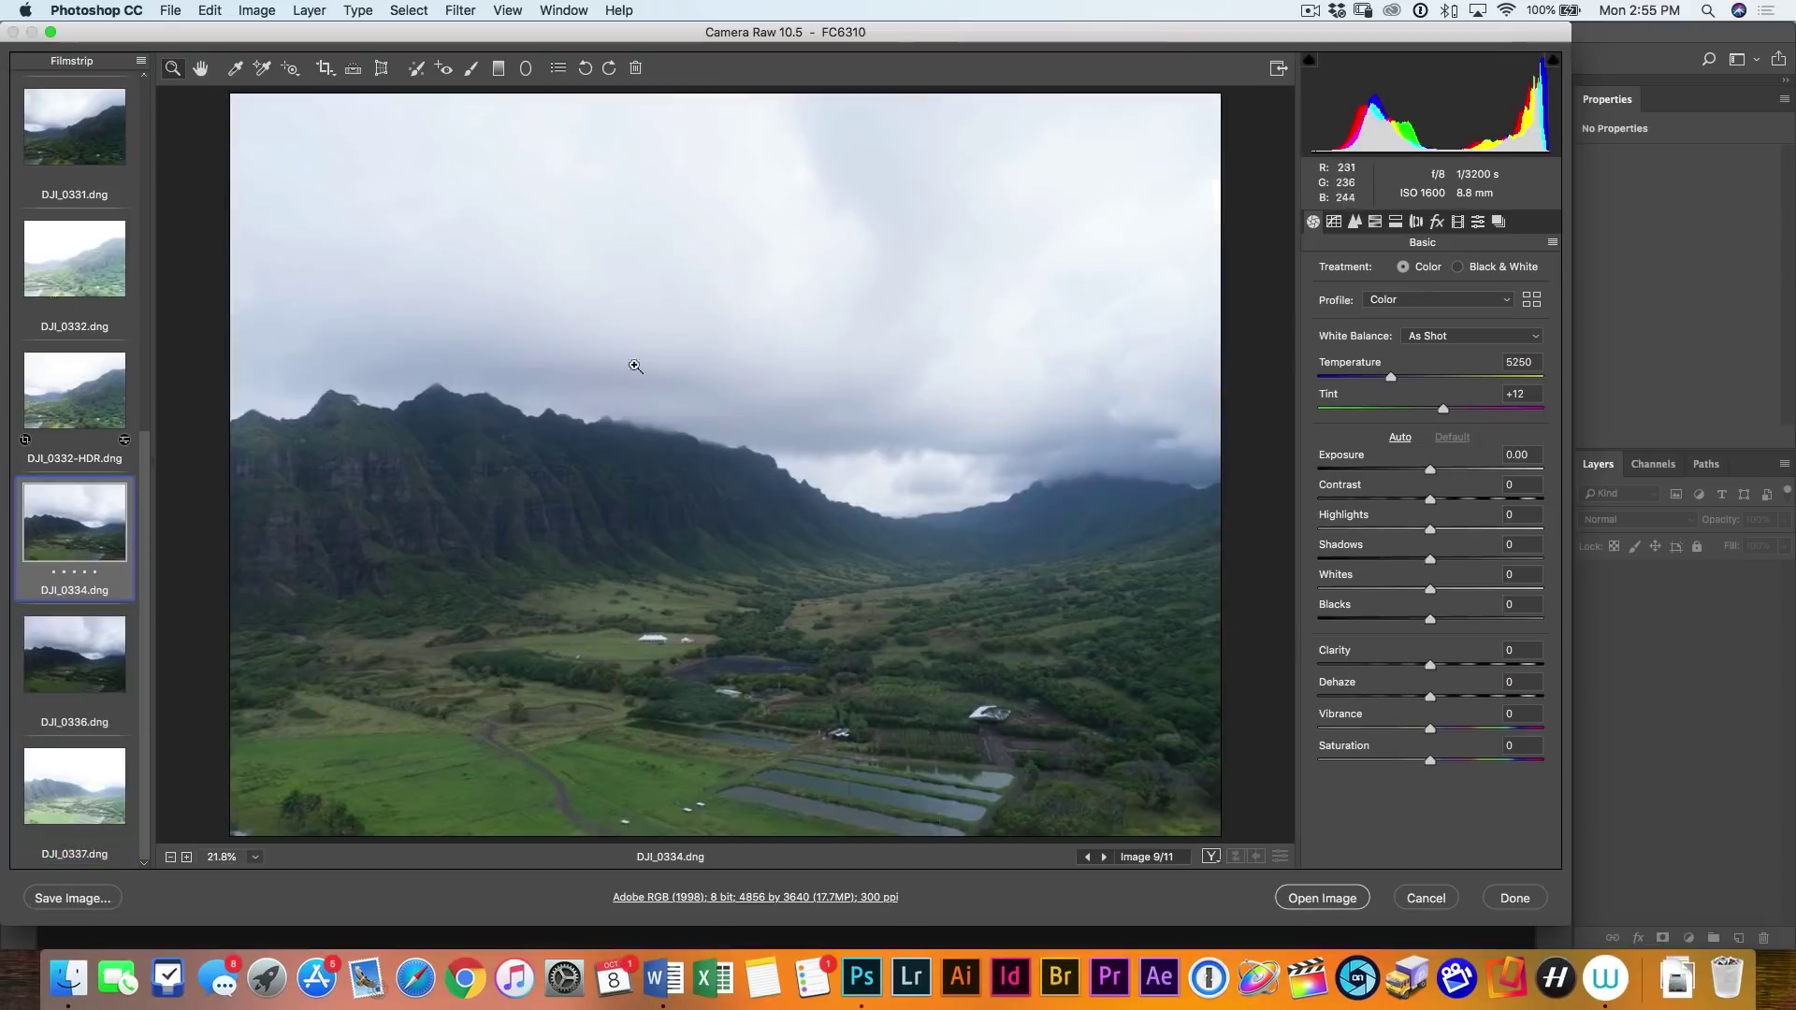
pyautogui.keyDown('shift'); pyautogui.click(66, 782); pyautogui.keyUp('shift')
pyautogui.rightClick(79, 533)
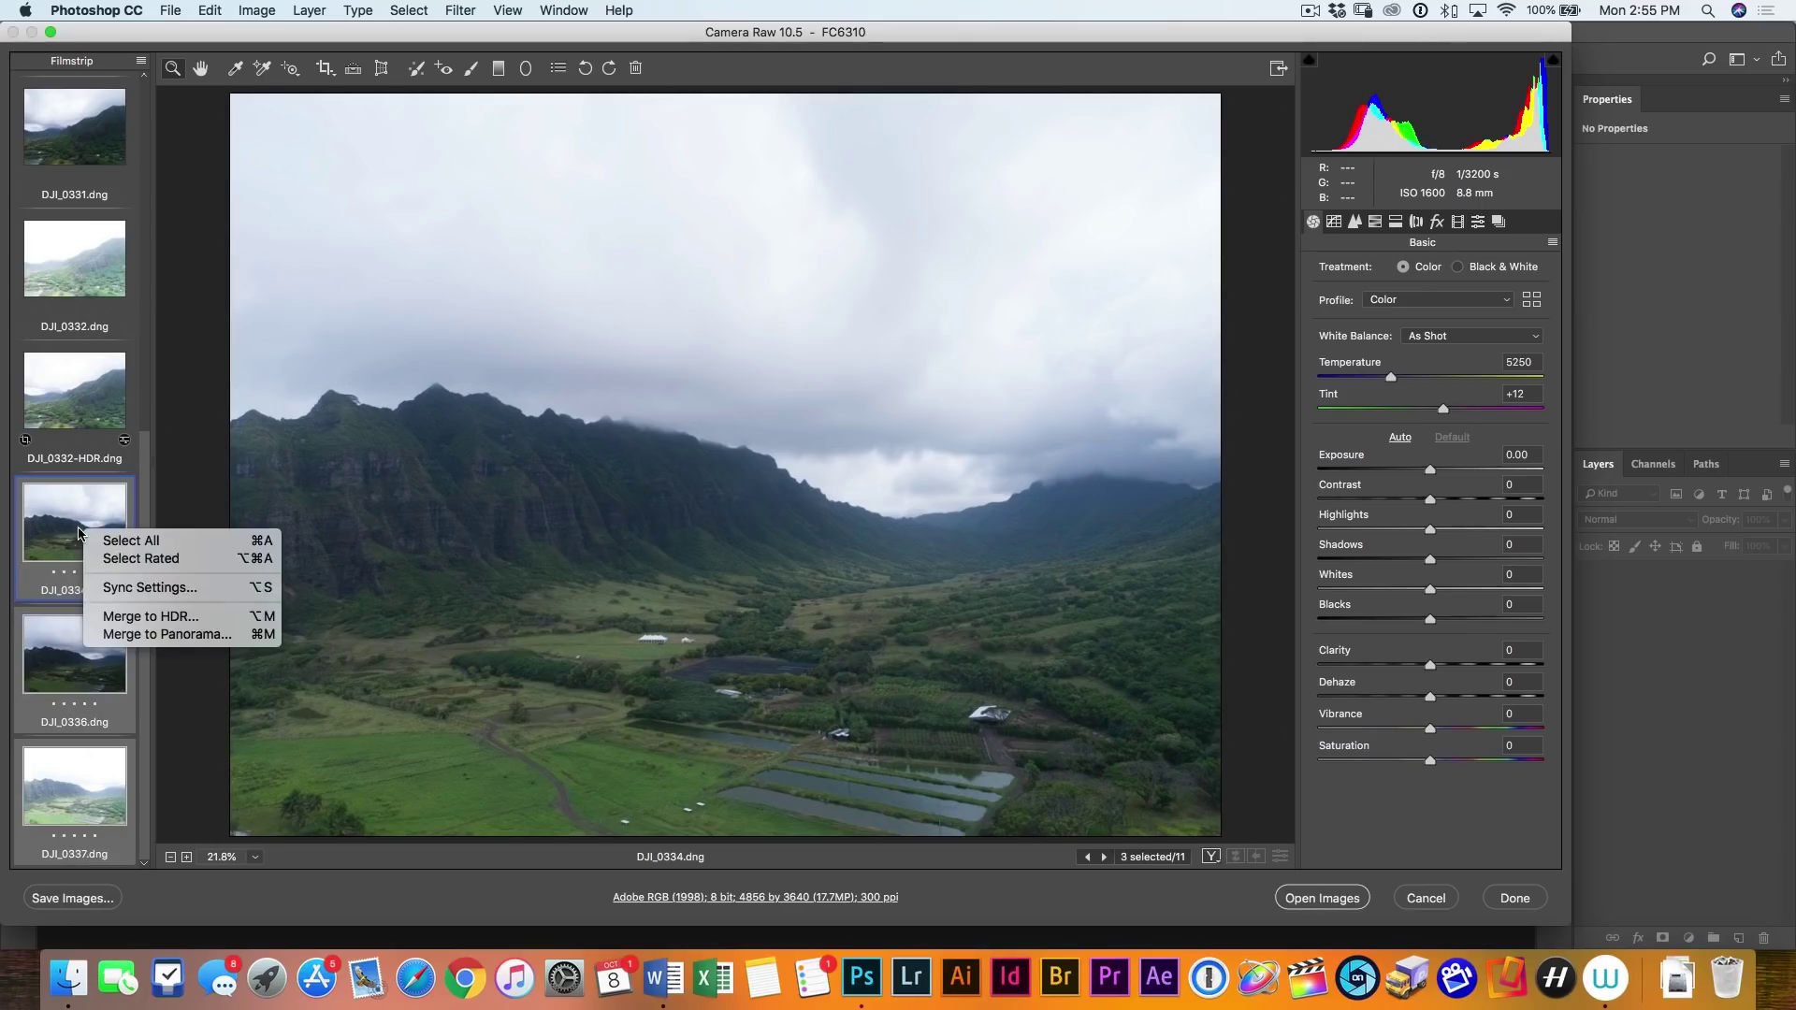
pyautogui.click(175, 618)
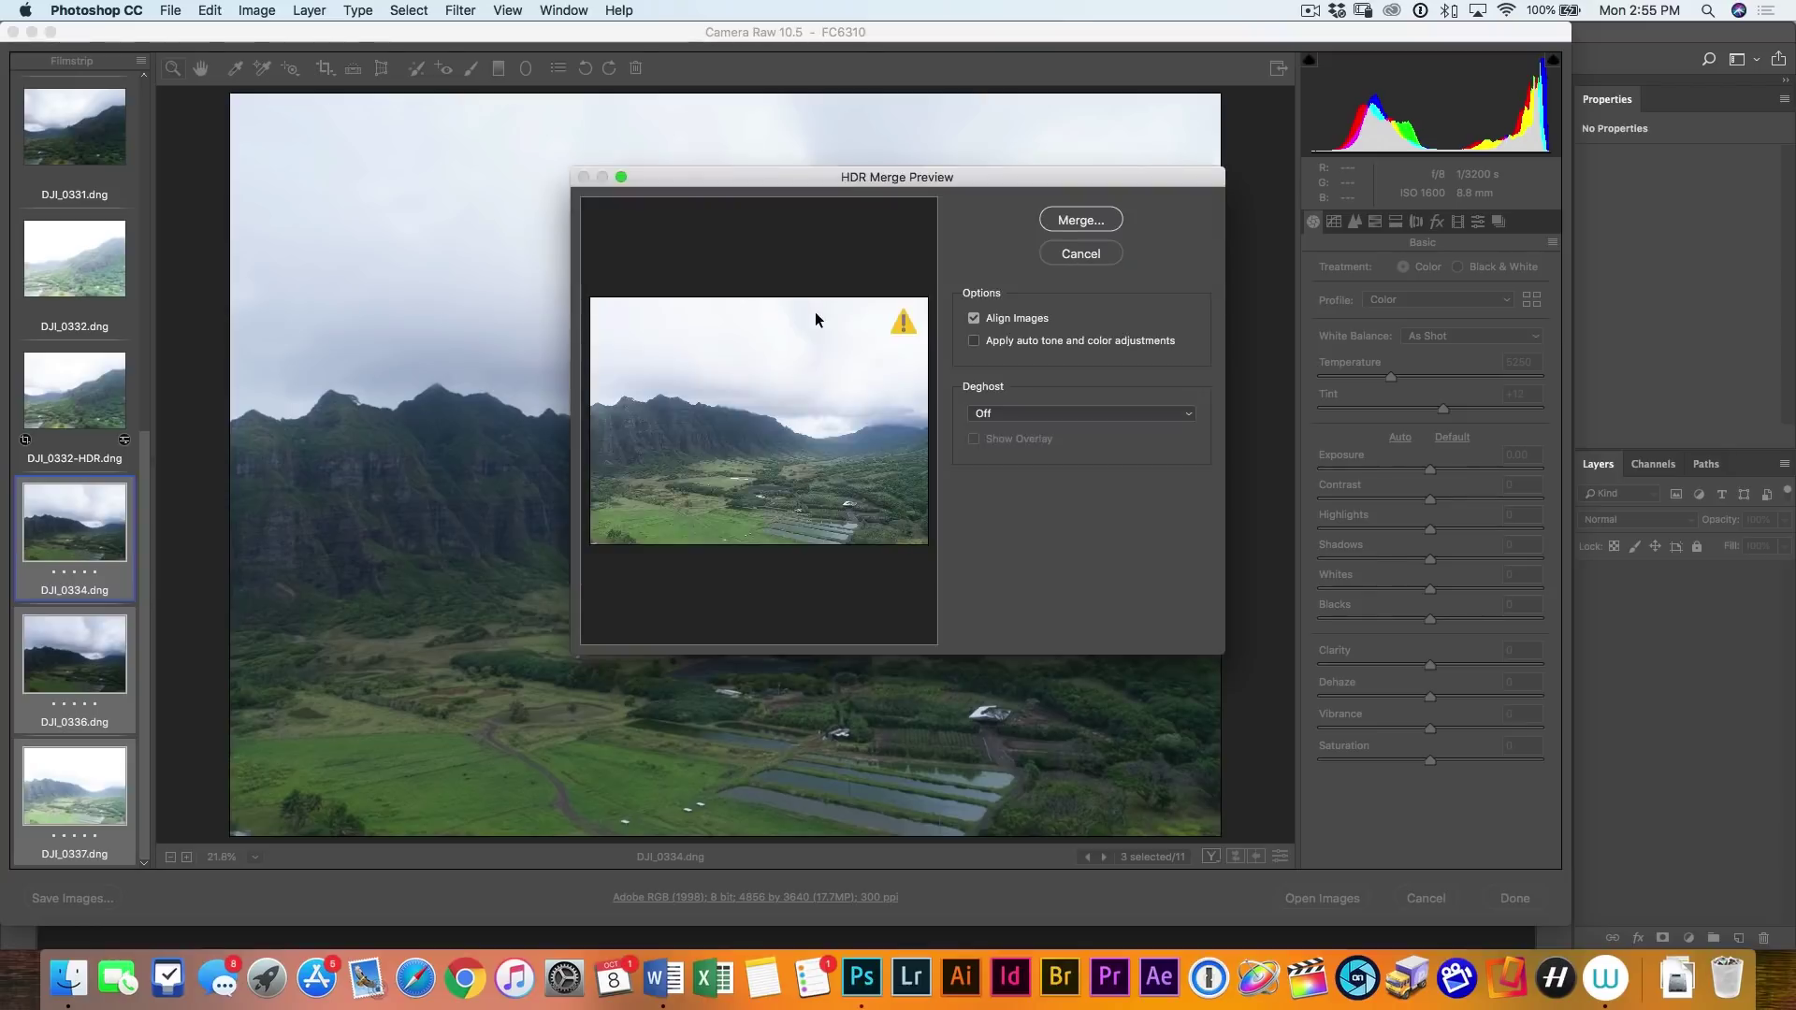
# Merge the third set and save it as DJI_0334-HDR in the HDR folder
pyautogui.click(1083, 221)
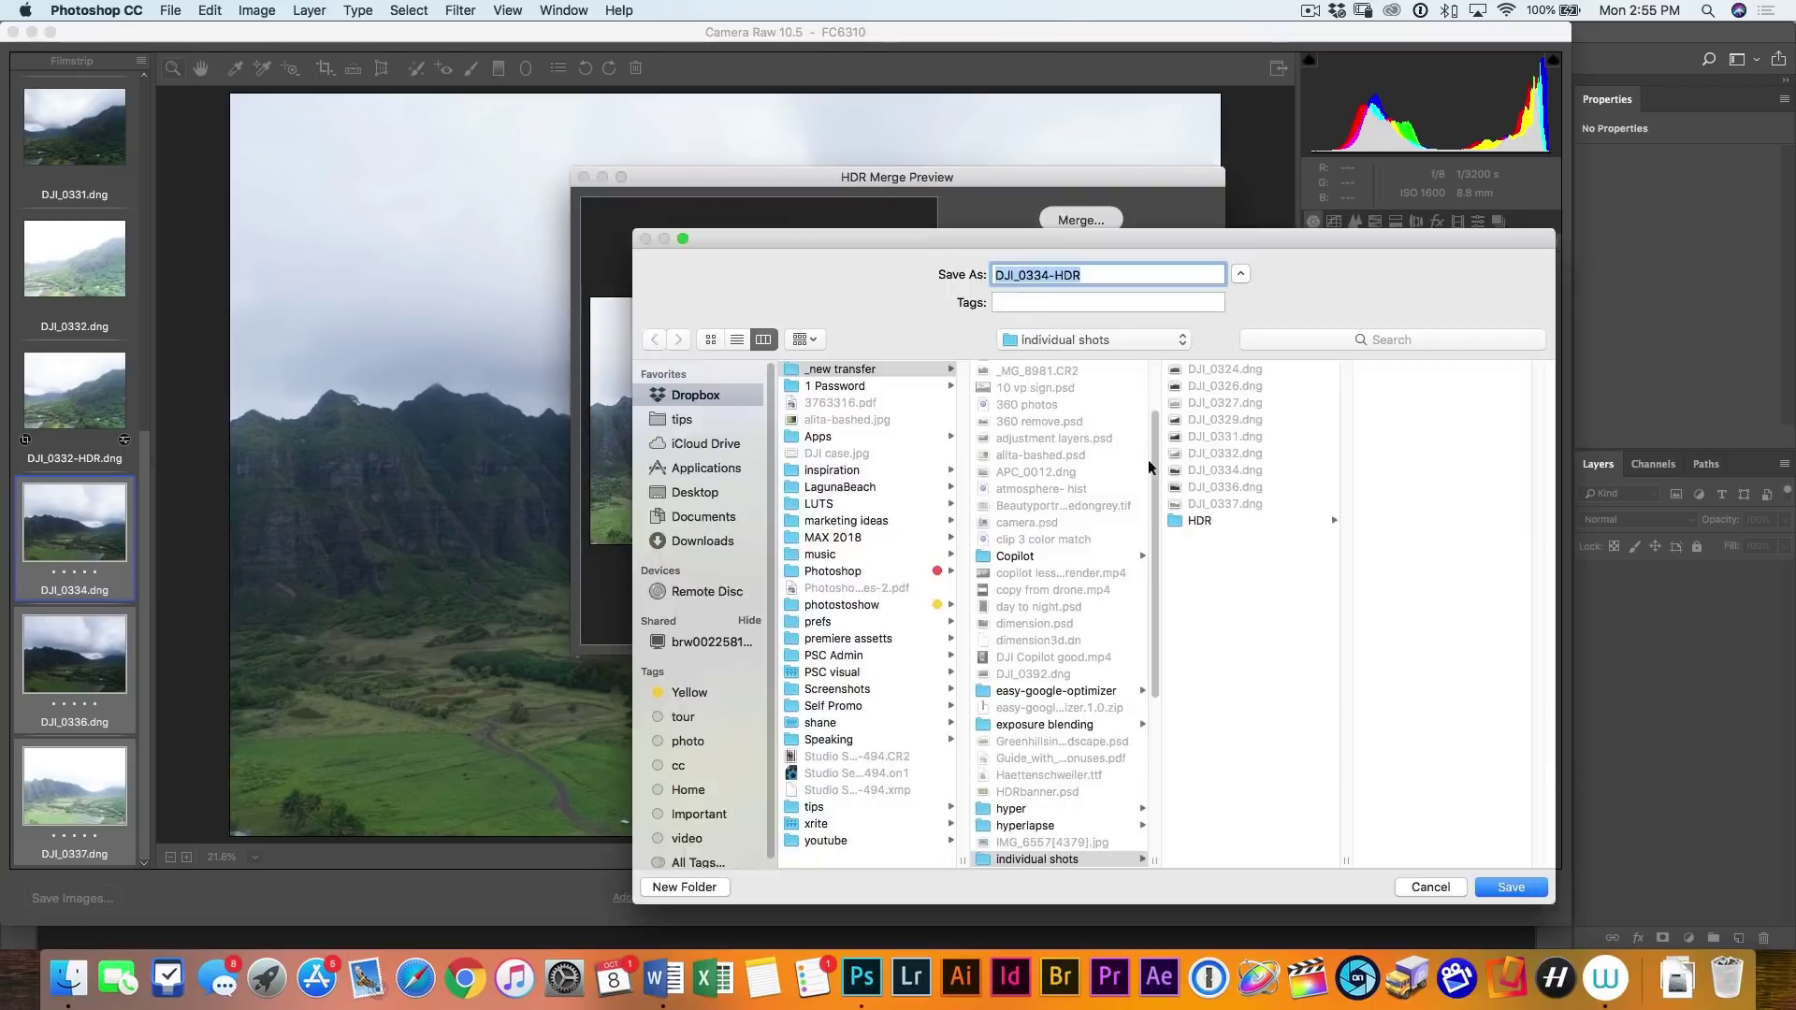
pyautogui.click(1226, 517)
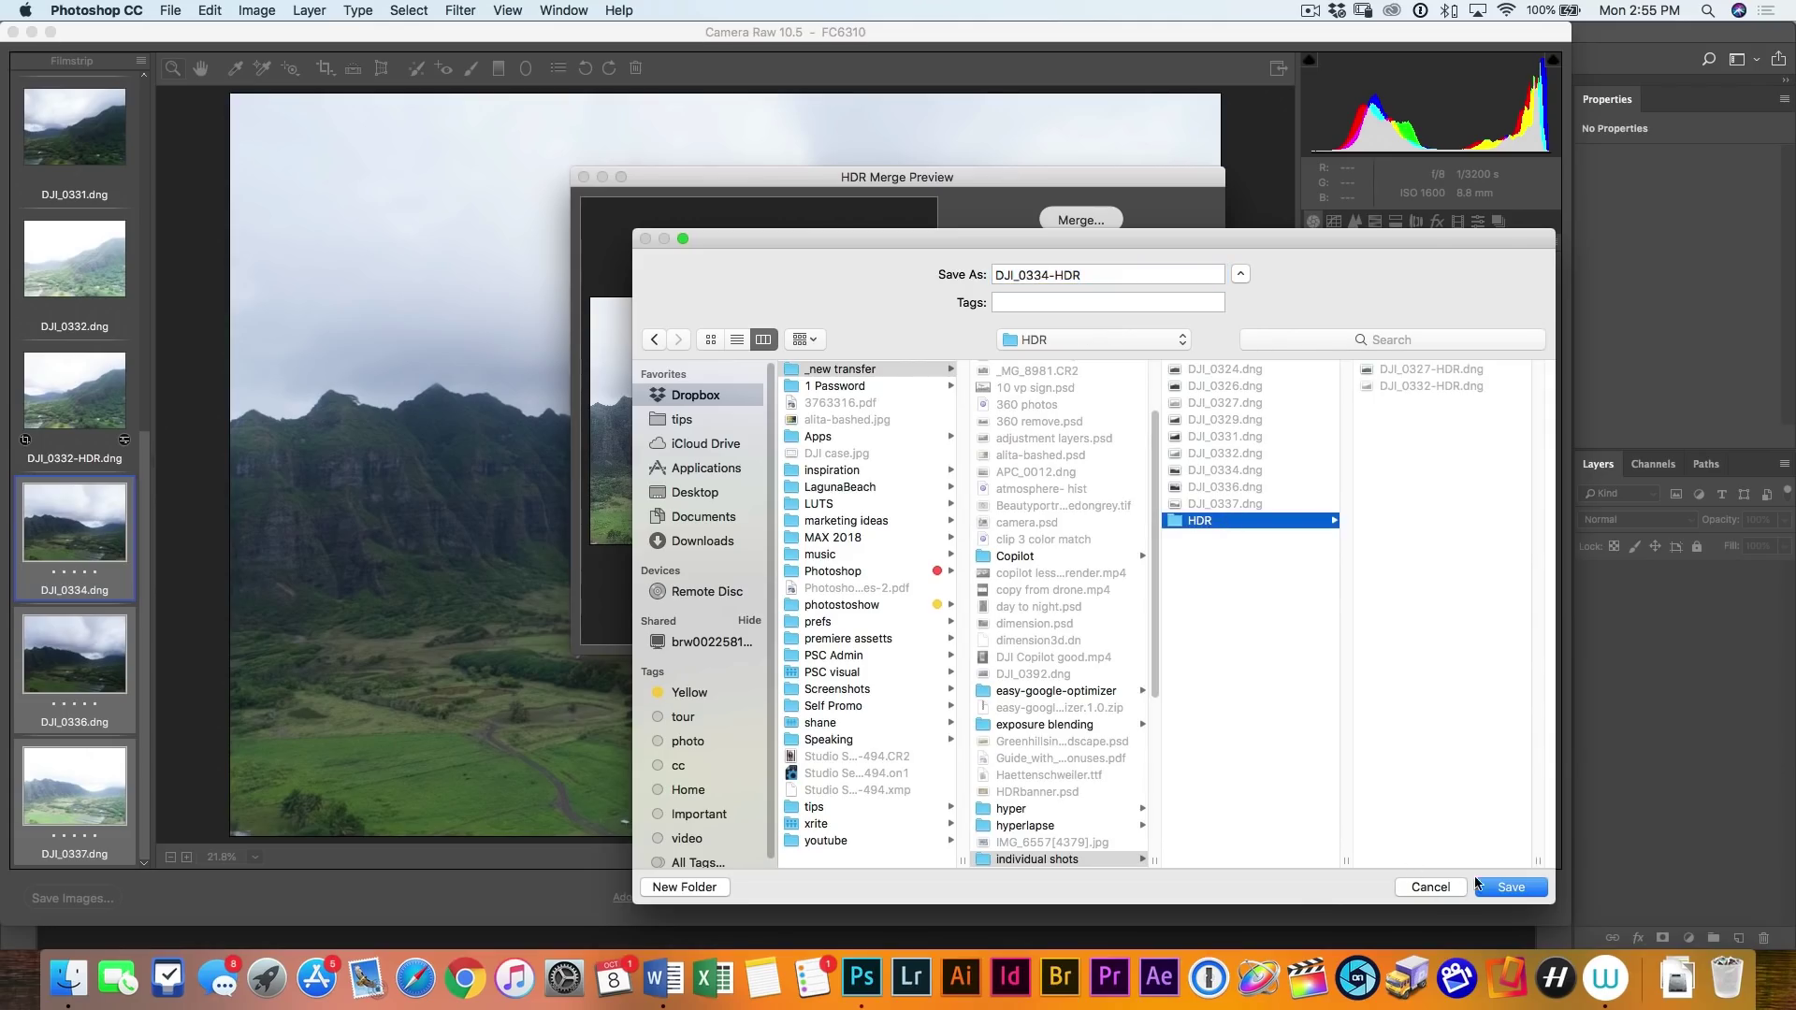
pyautogui.press('Return')
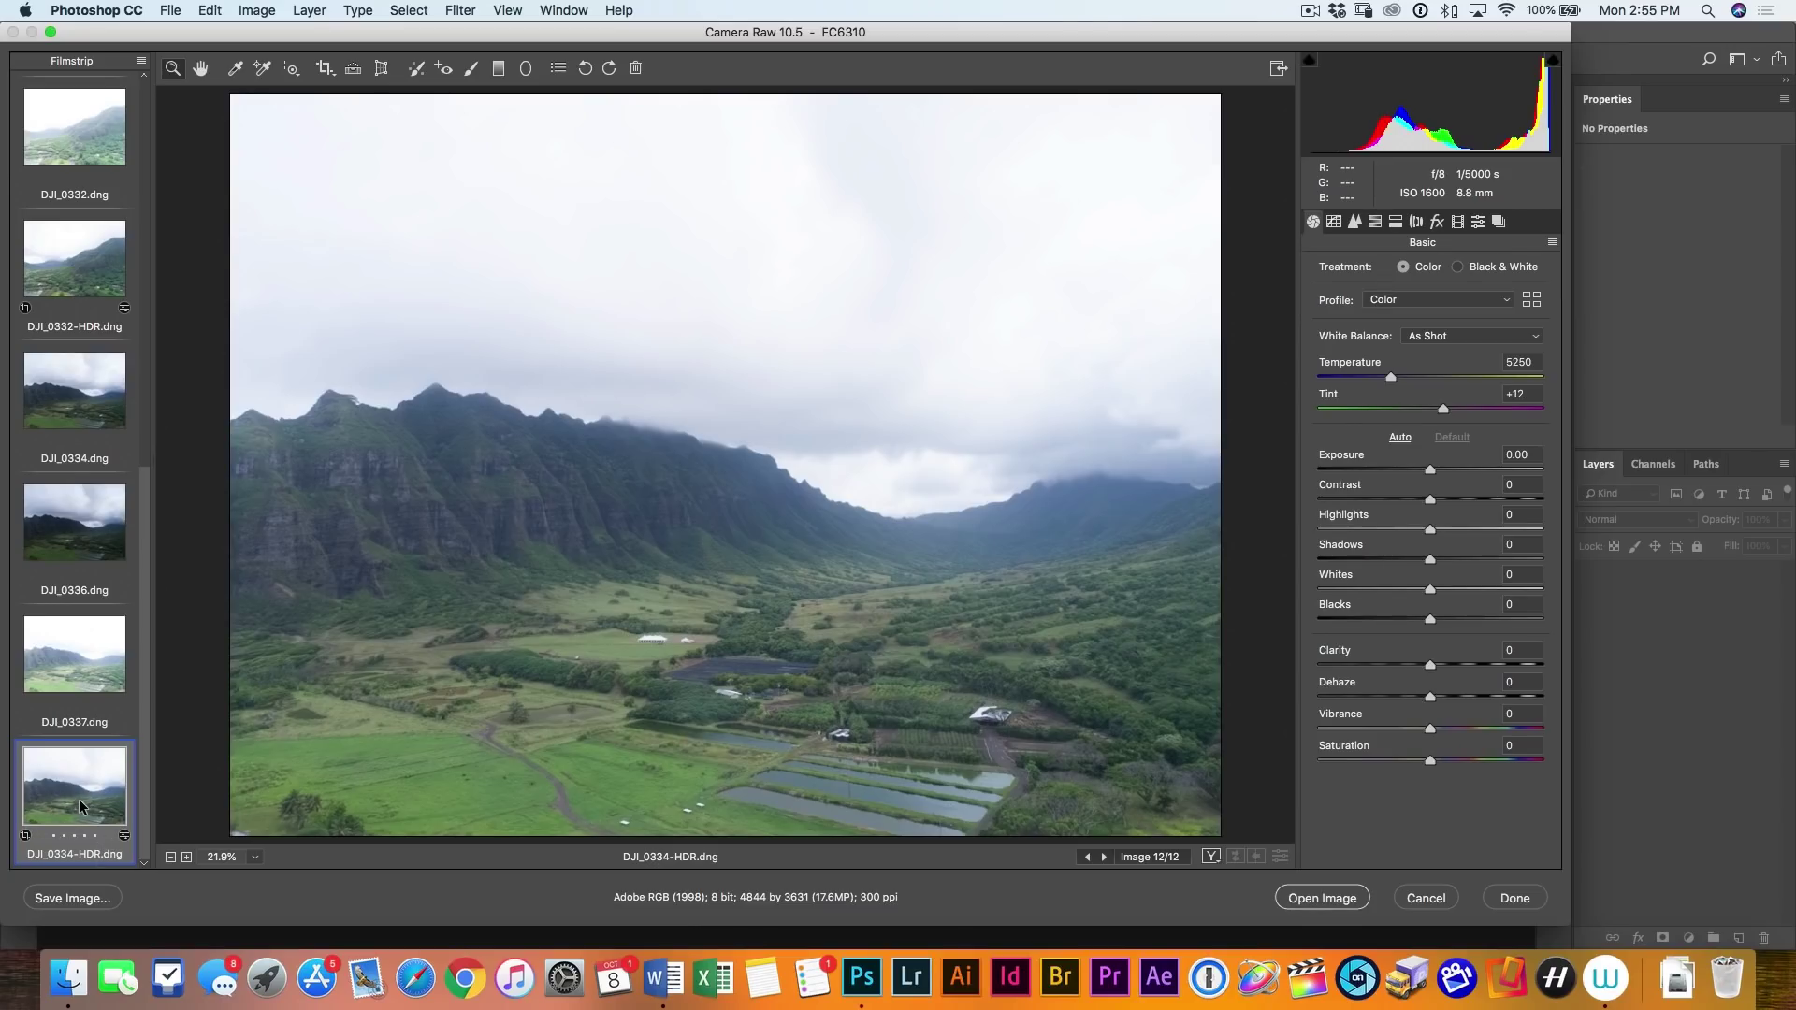
# Select the three merged images together: DJI_0334-HDR, DJI_0332-HDR and DJI_0327-HDR
pyautogui.keyDown('super'); pyautogui.click(70, 265); pyautogui.keyUp('super')
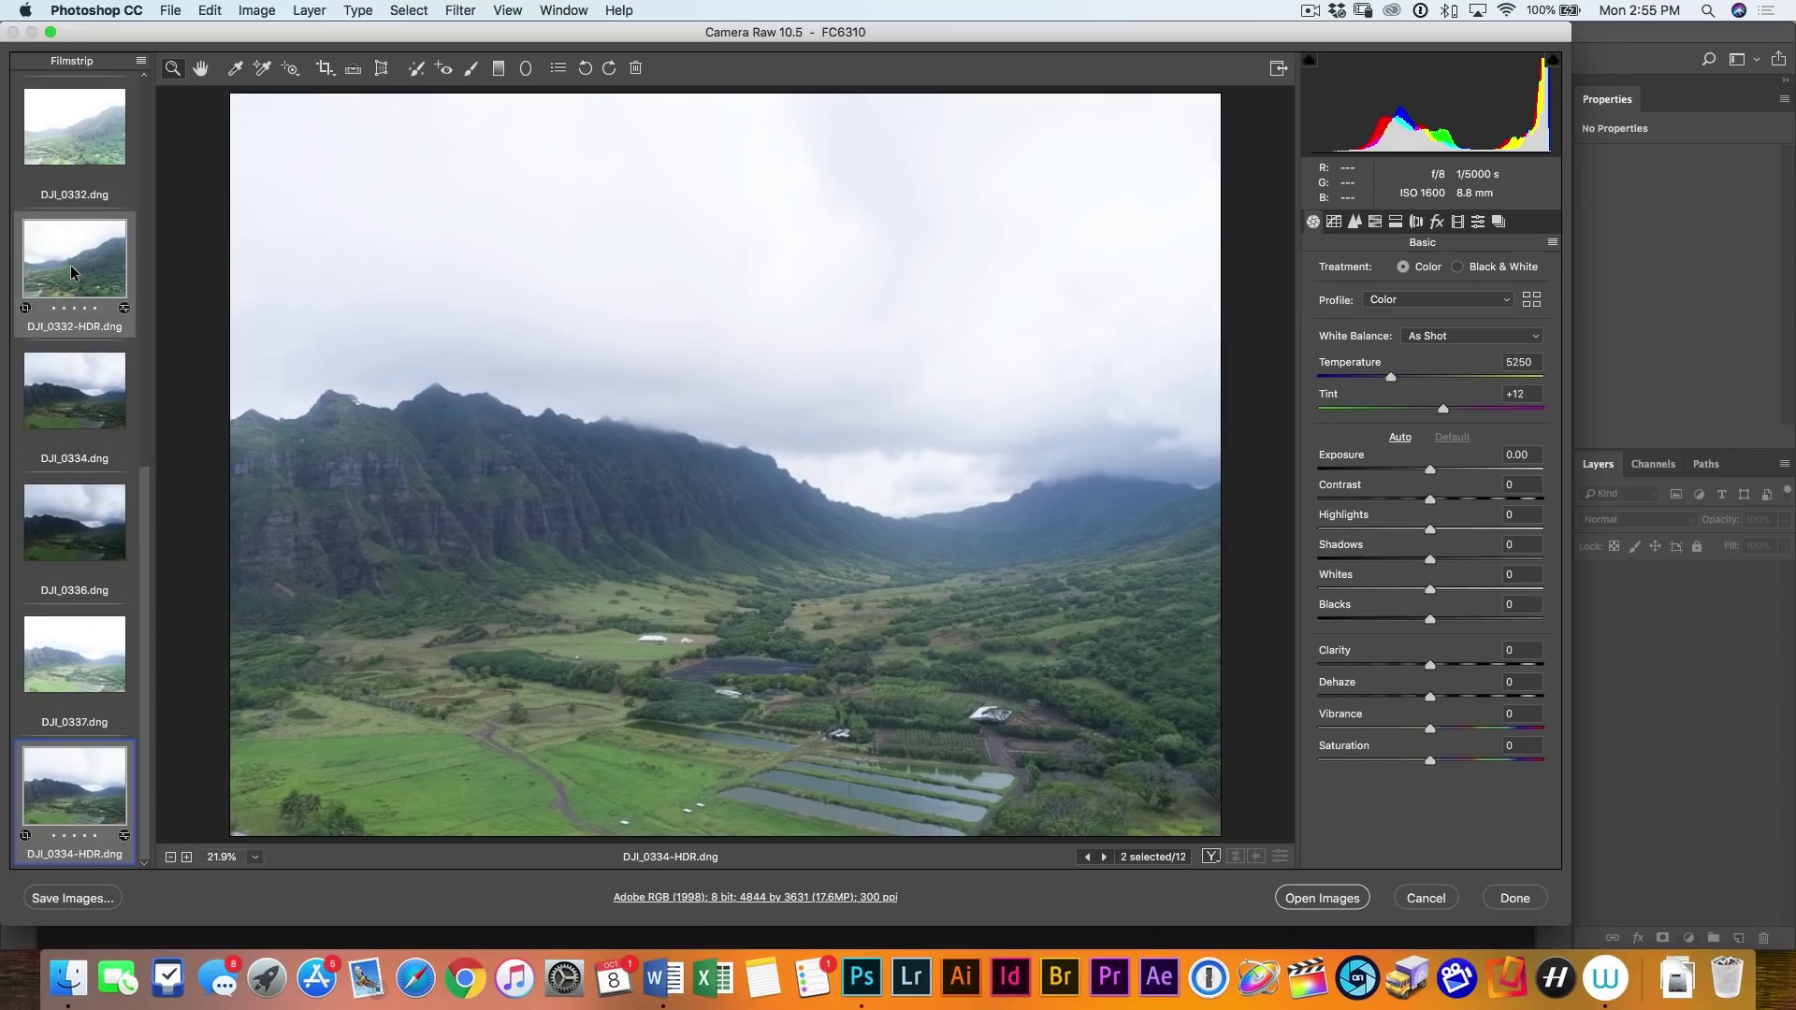
pyautogui.scroll(8, 70, 266)
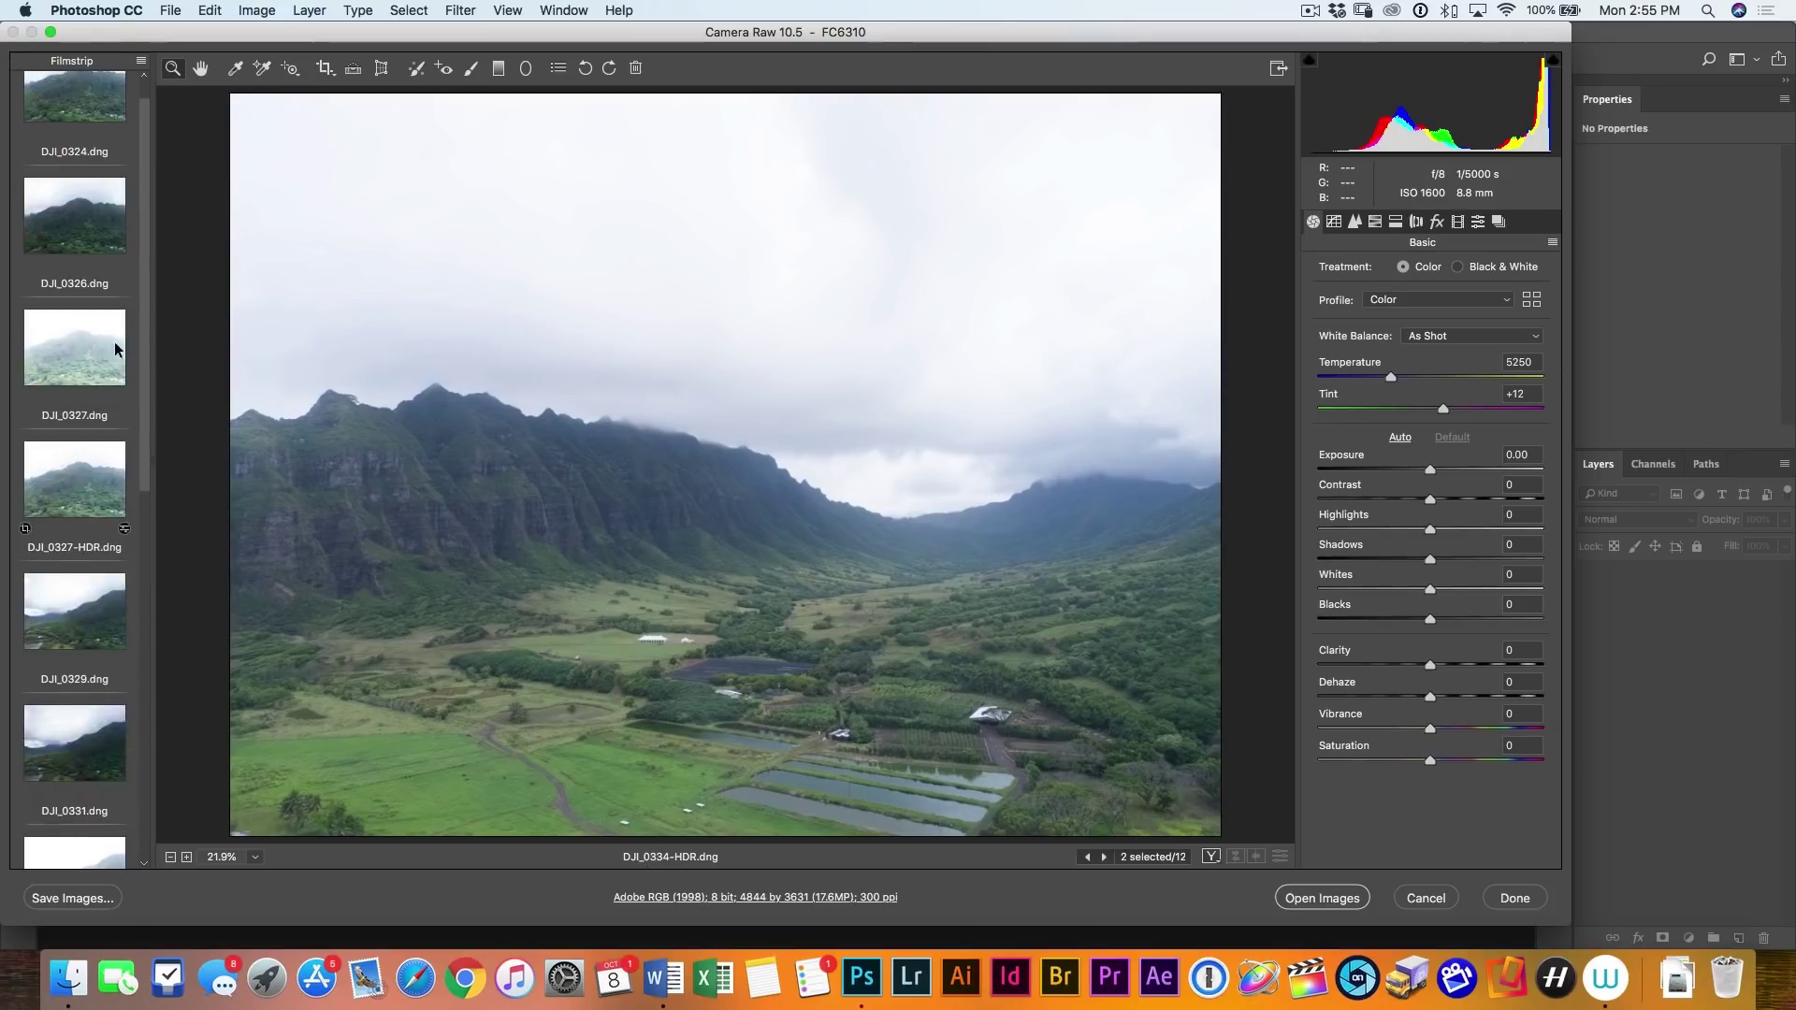
pyautogui.keyDown('super'); pyautogui.click(86, 488); pyautogui.keyUp('super')
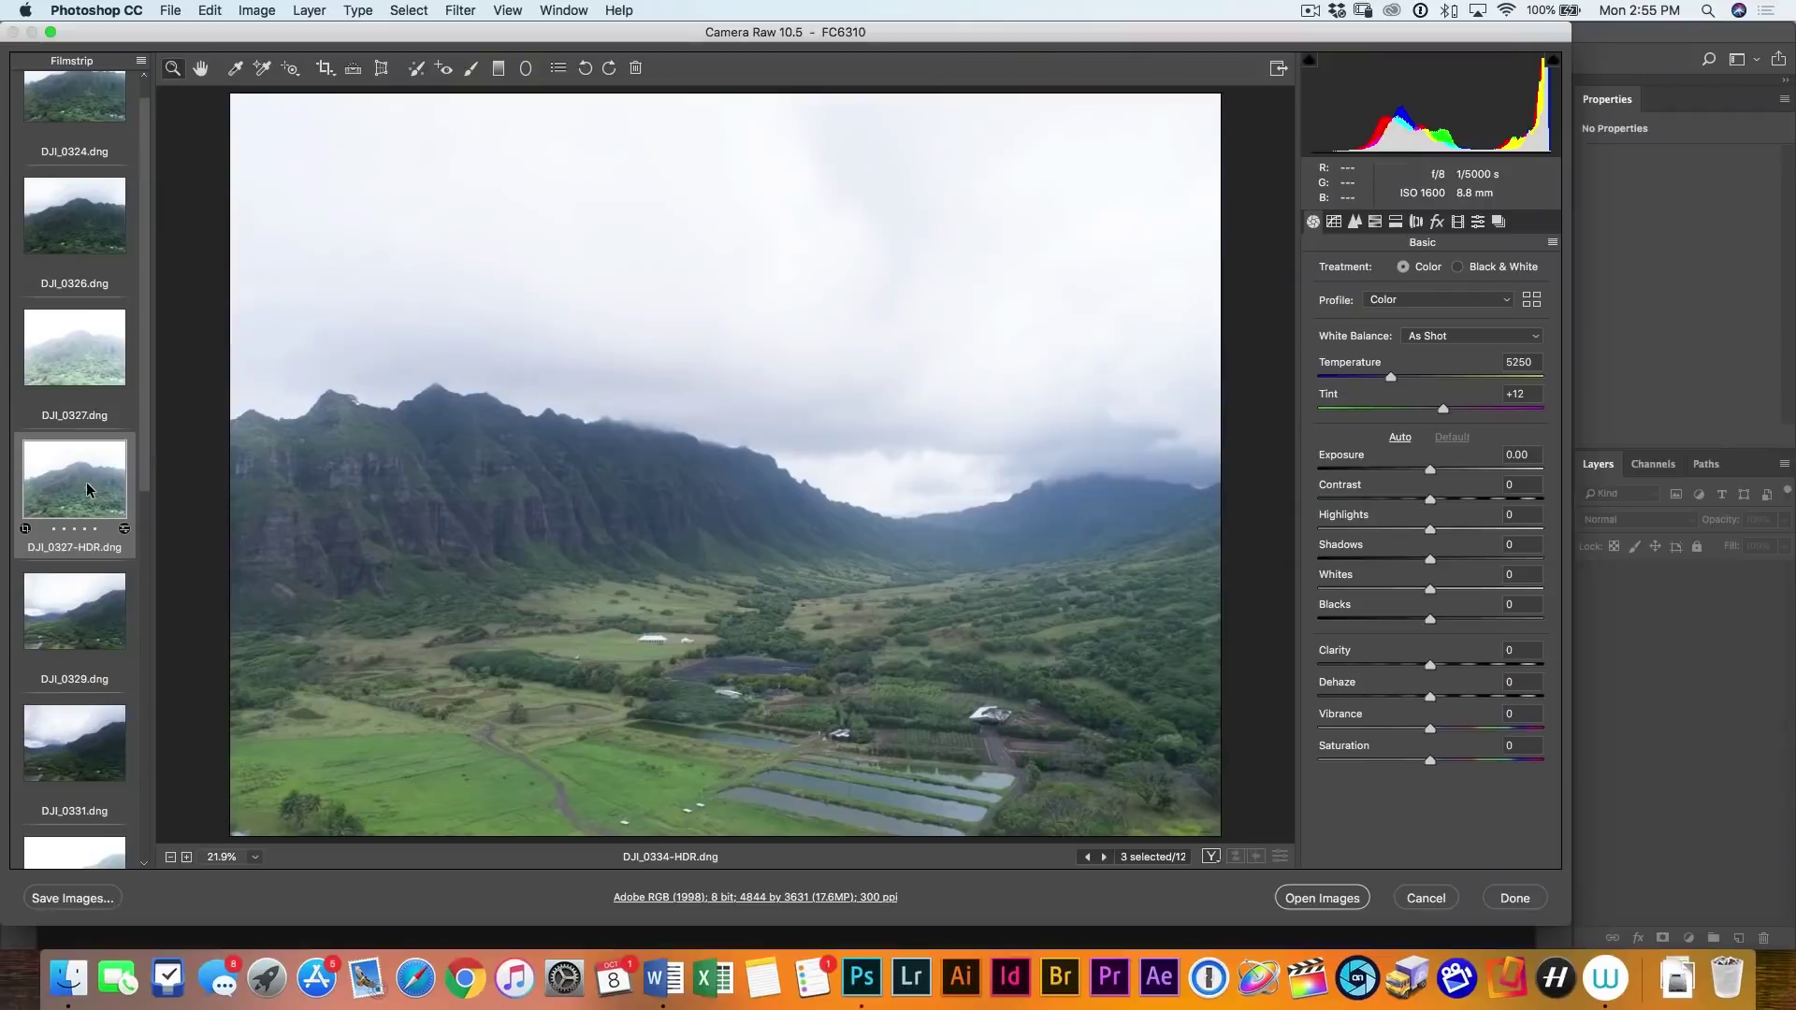
# Start a panorama merge of the three selected HDR images and enlarge the merge preview window
pyautogui.rightClick(82, 462)
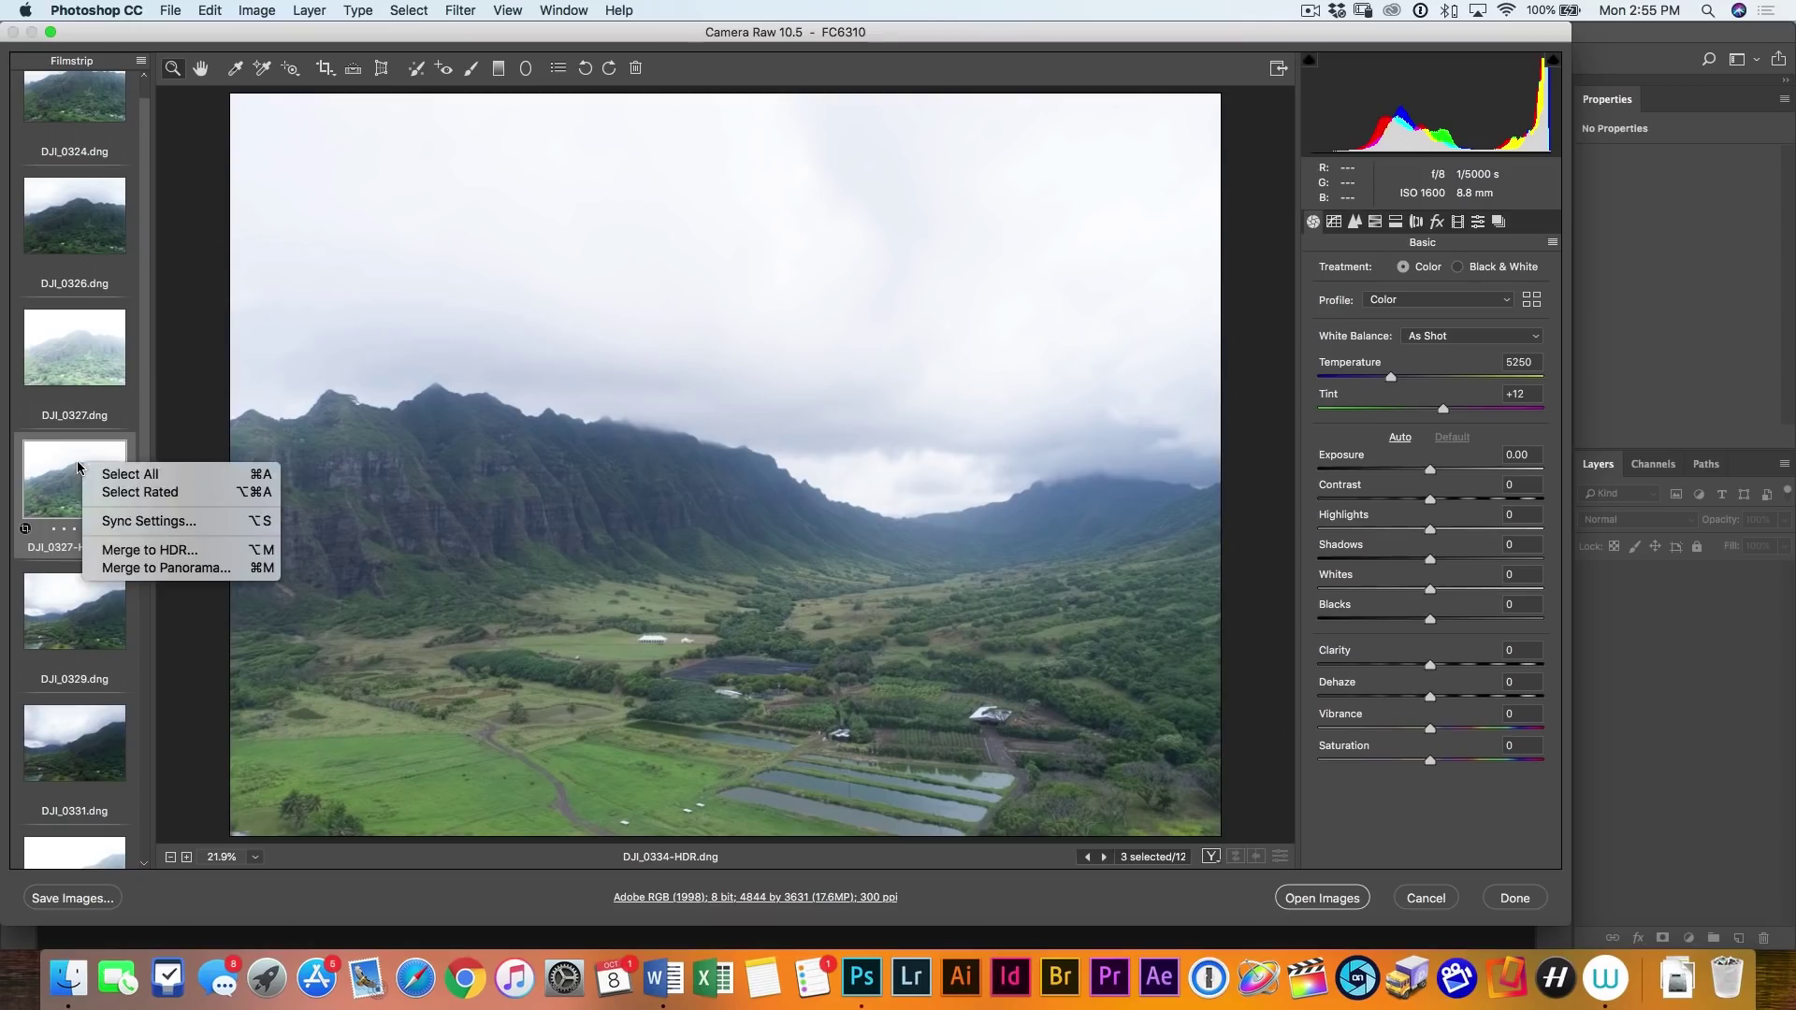
pyautogui.click(202, 568)
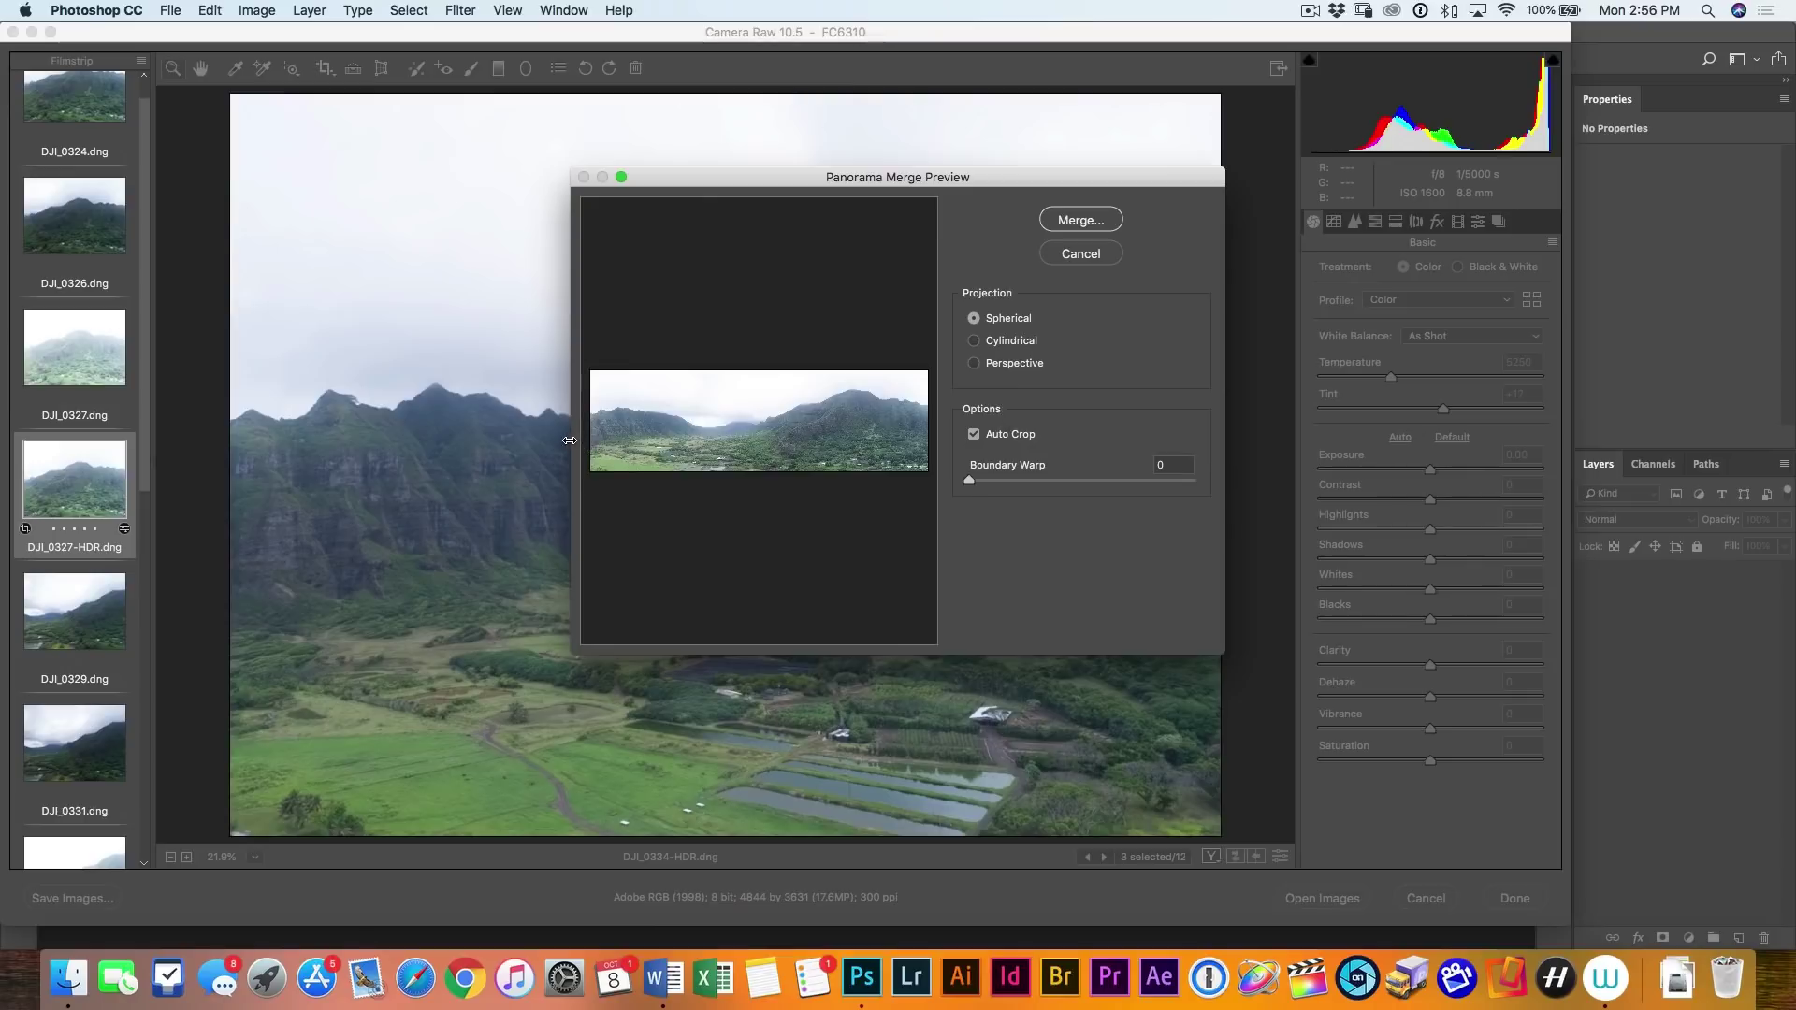
pyautogui.moveTo(568, 440); pyautogui.dragTo(35, 440)
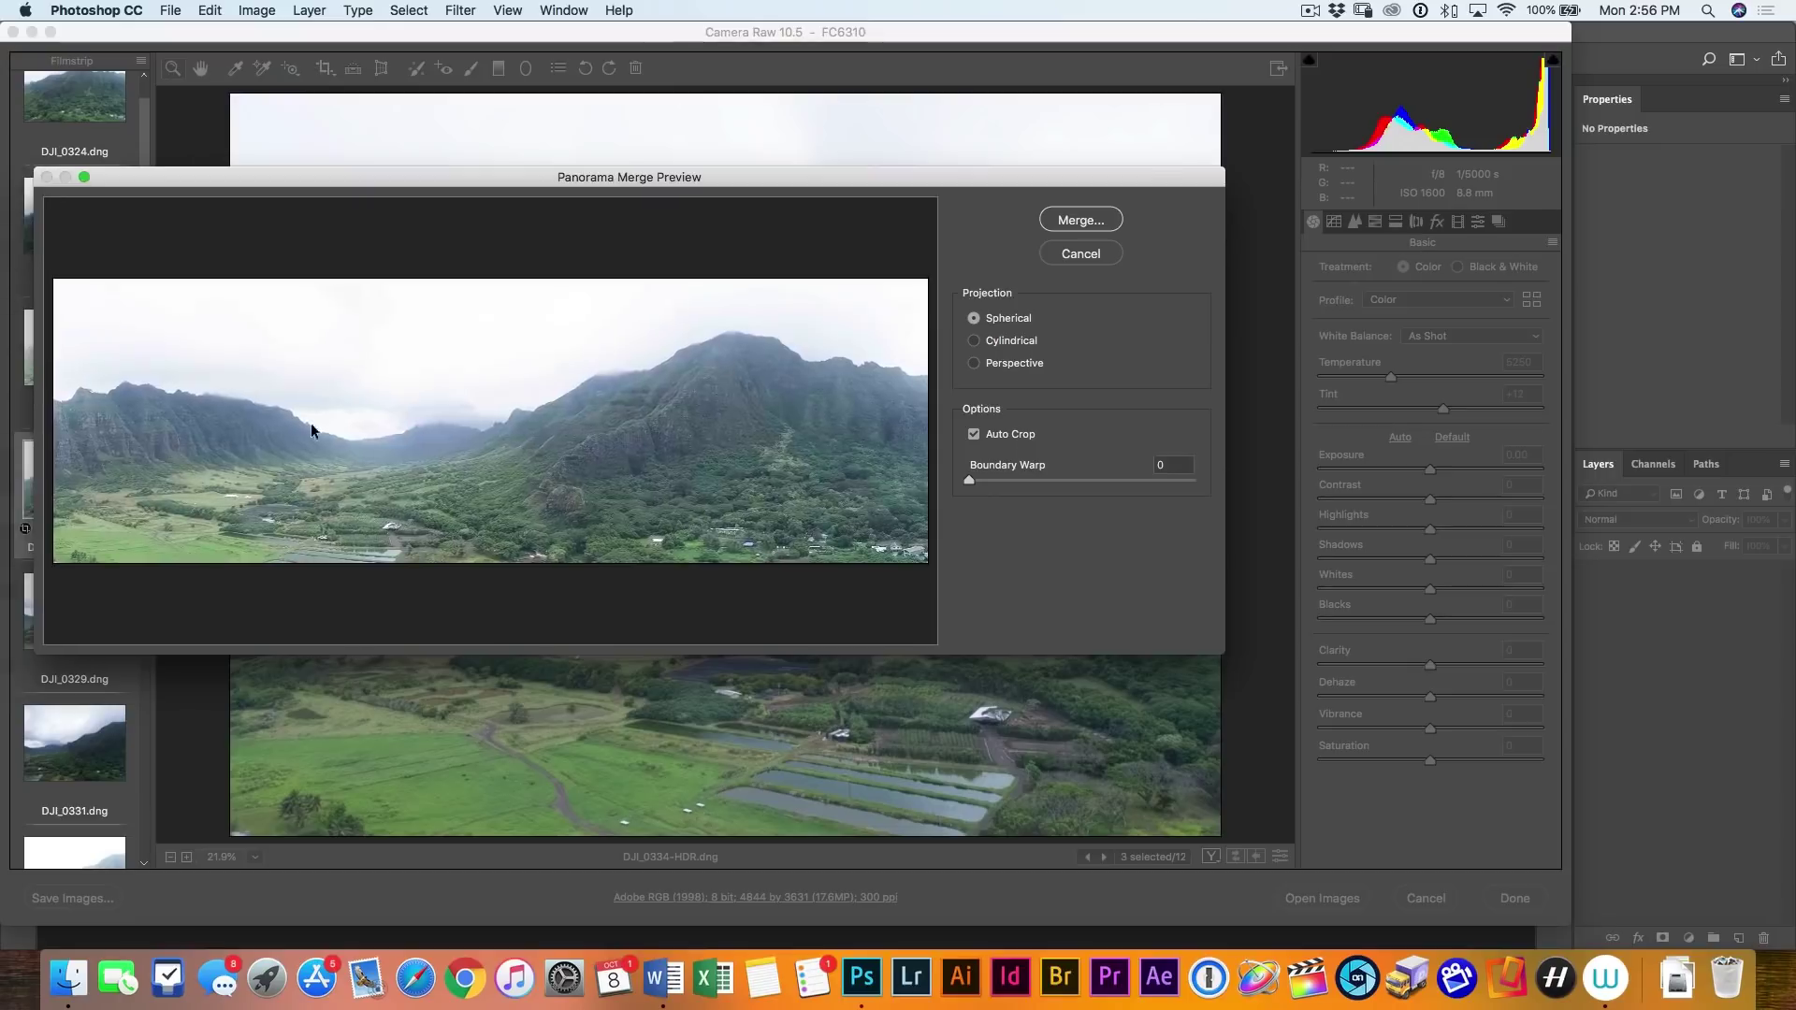
pyautogui.moveTo(1226, 653); pyautogui.dragTo(1668, 870)
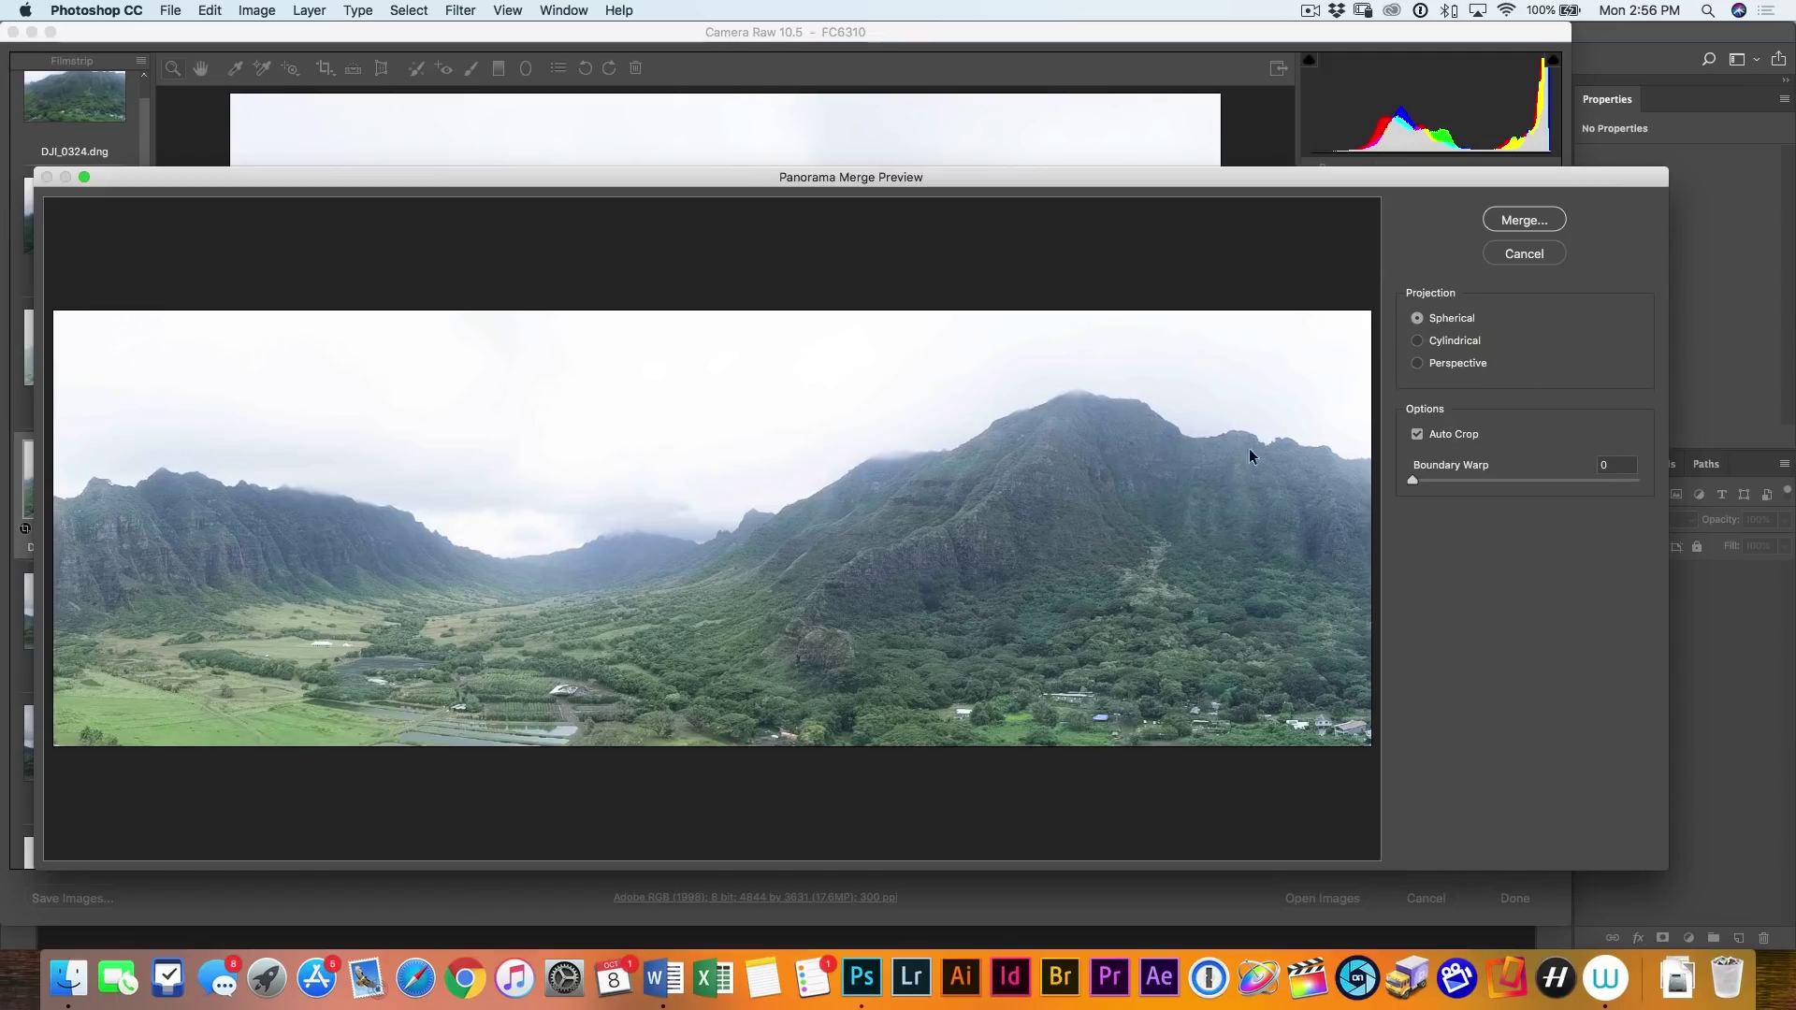
# Compare the panorama with and without Auto Crop, leaving Auto Crop turned off
pyautogui.click(1417, 435)
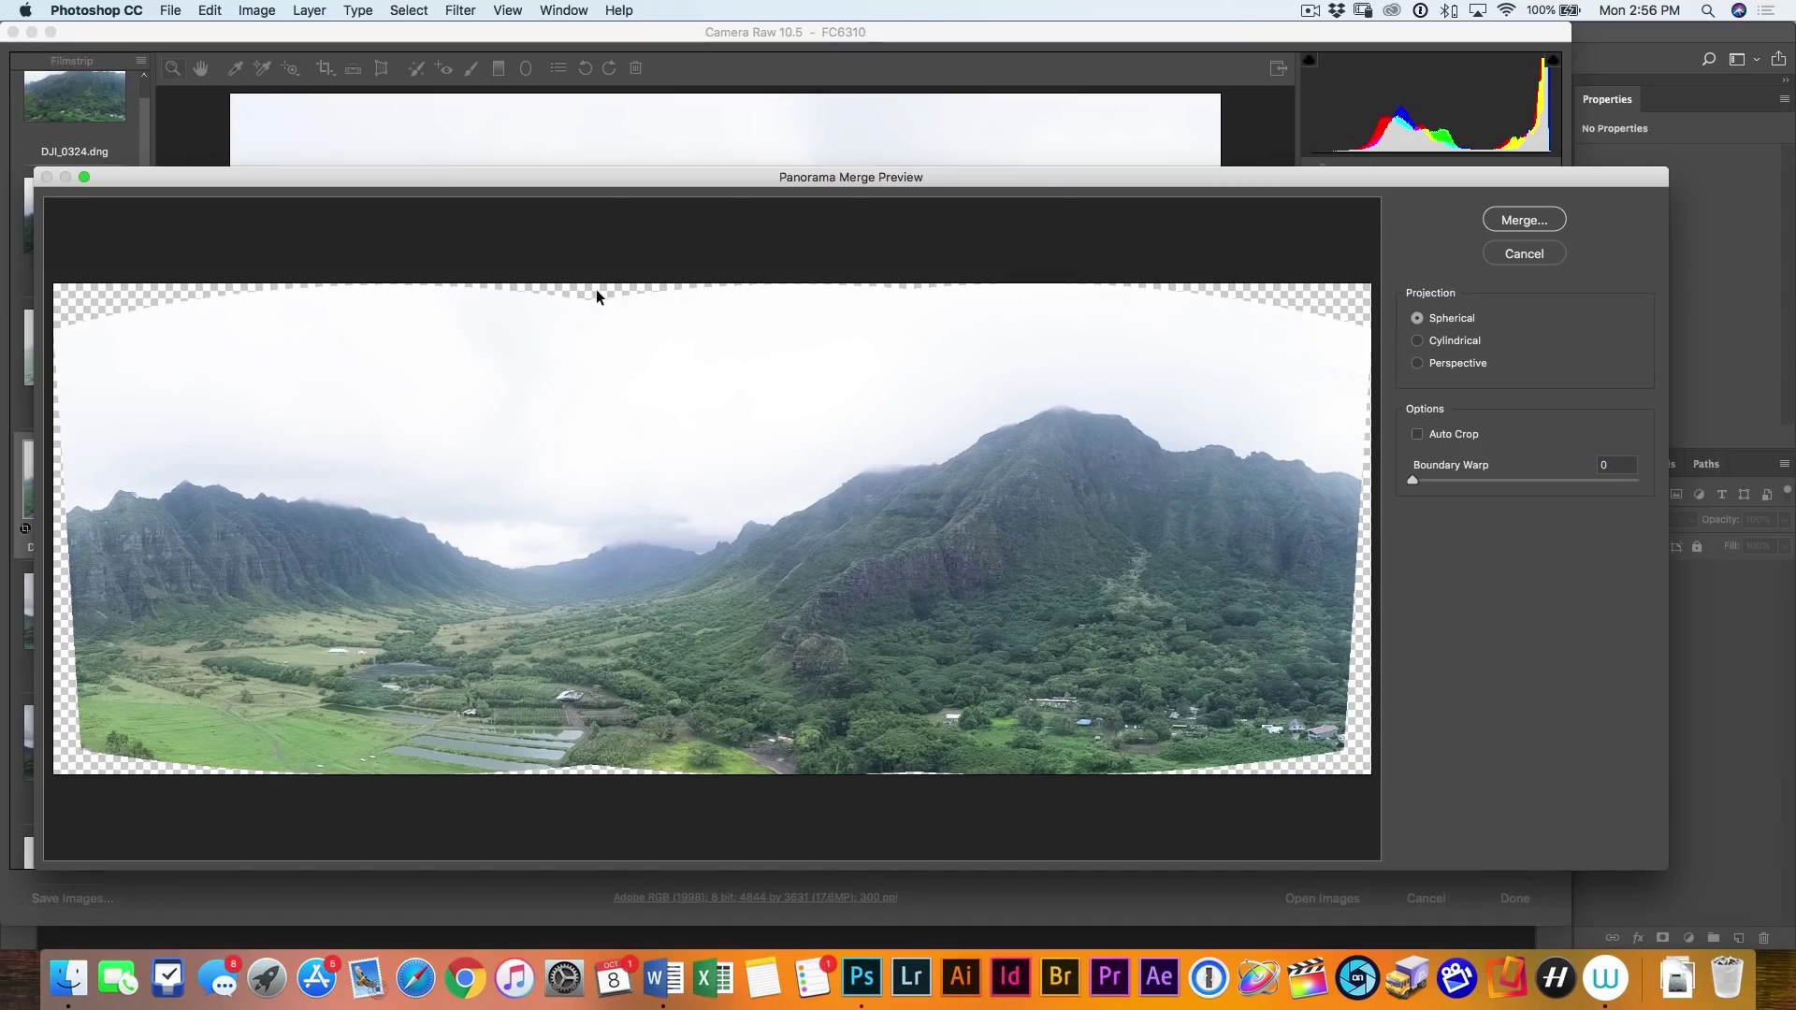
pyautogui.click(1416, 435)
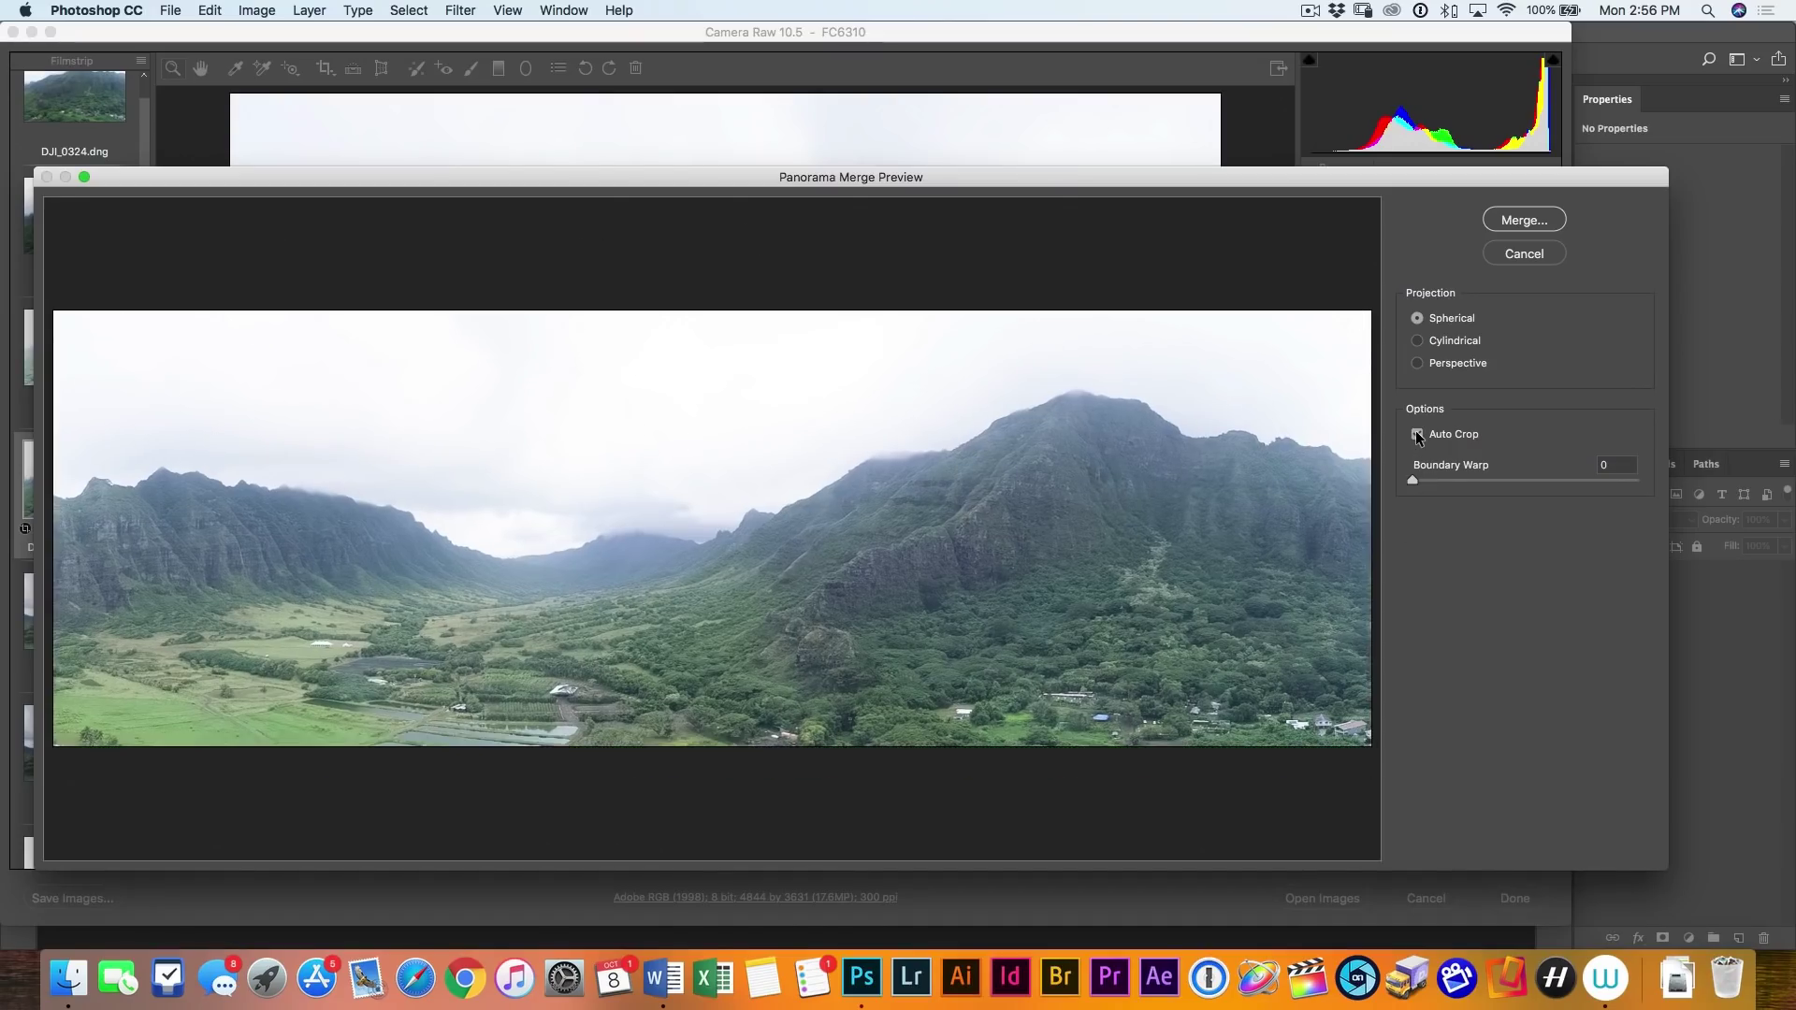
pyautogui.click(1417, 435)
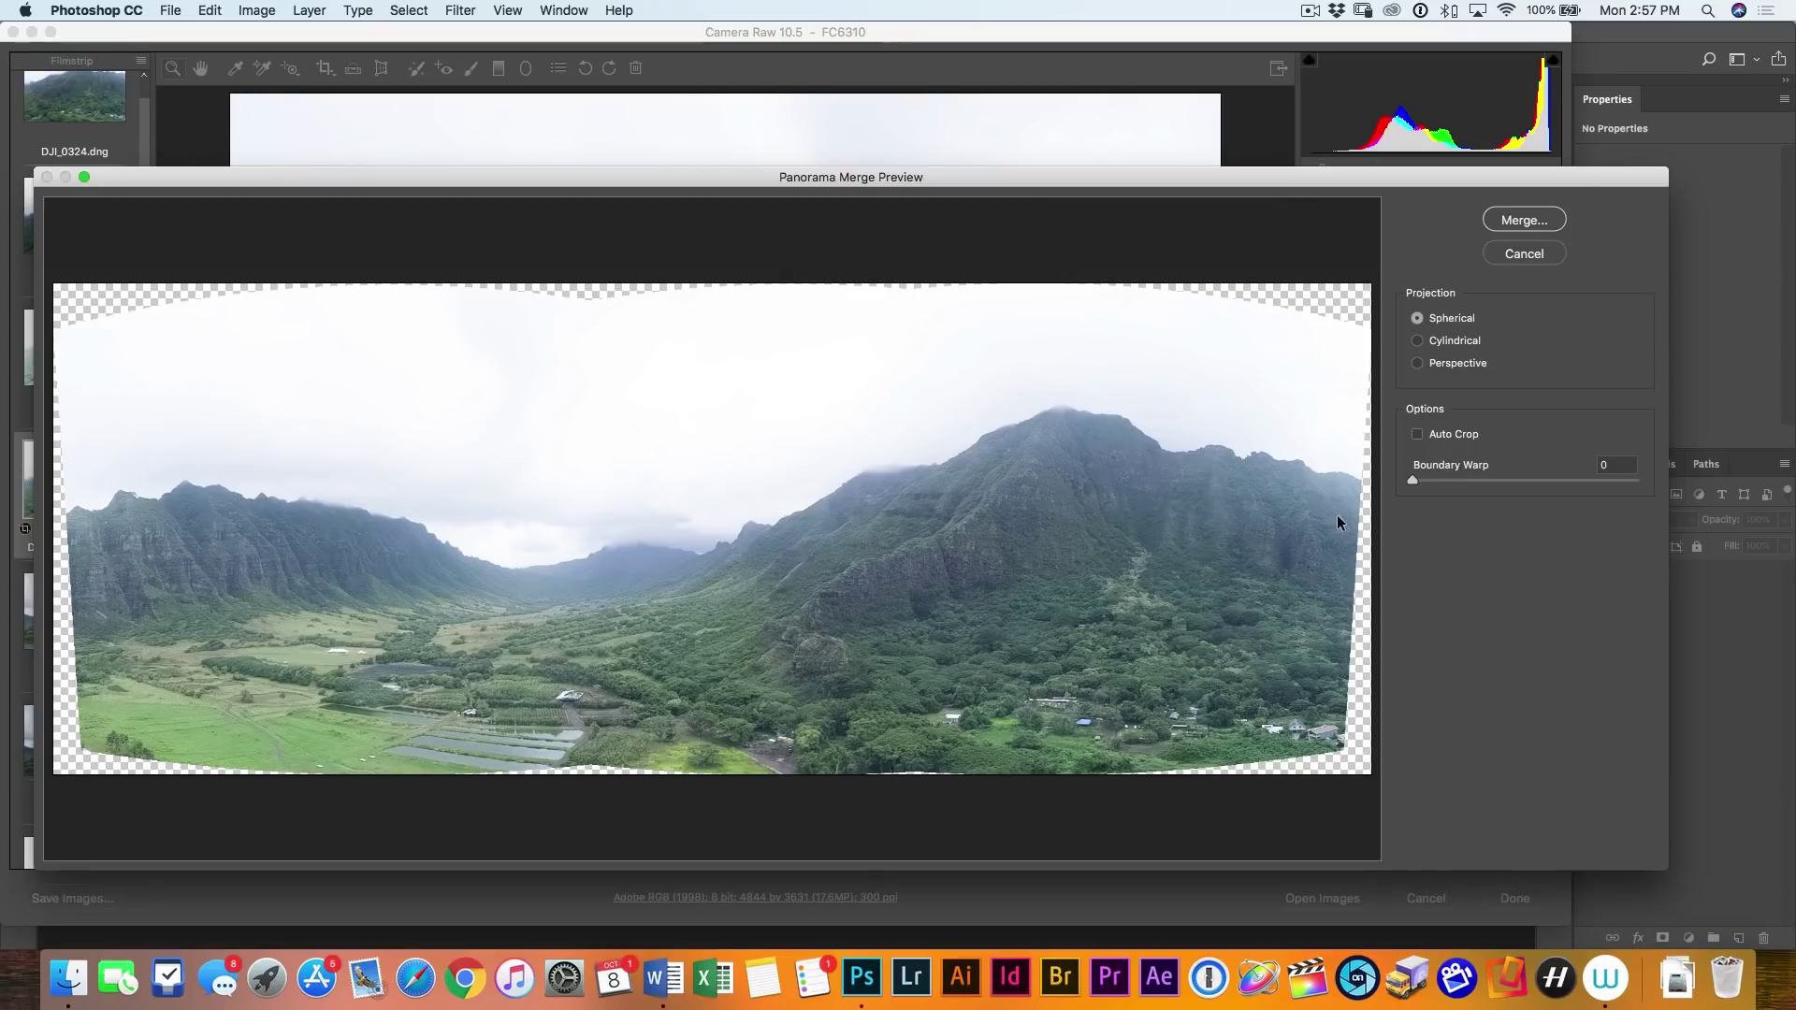
# Set Boundary Warp to 100, then merge and save the panorama as DJI_0334-HDR-Pano in the HDR folder
pyautogui.click(1417, 480)
pyautogui.moveTo(1417, 479); pyautogui.dragTo(1528, 502)
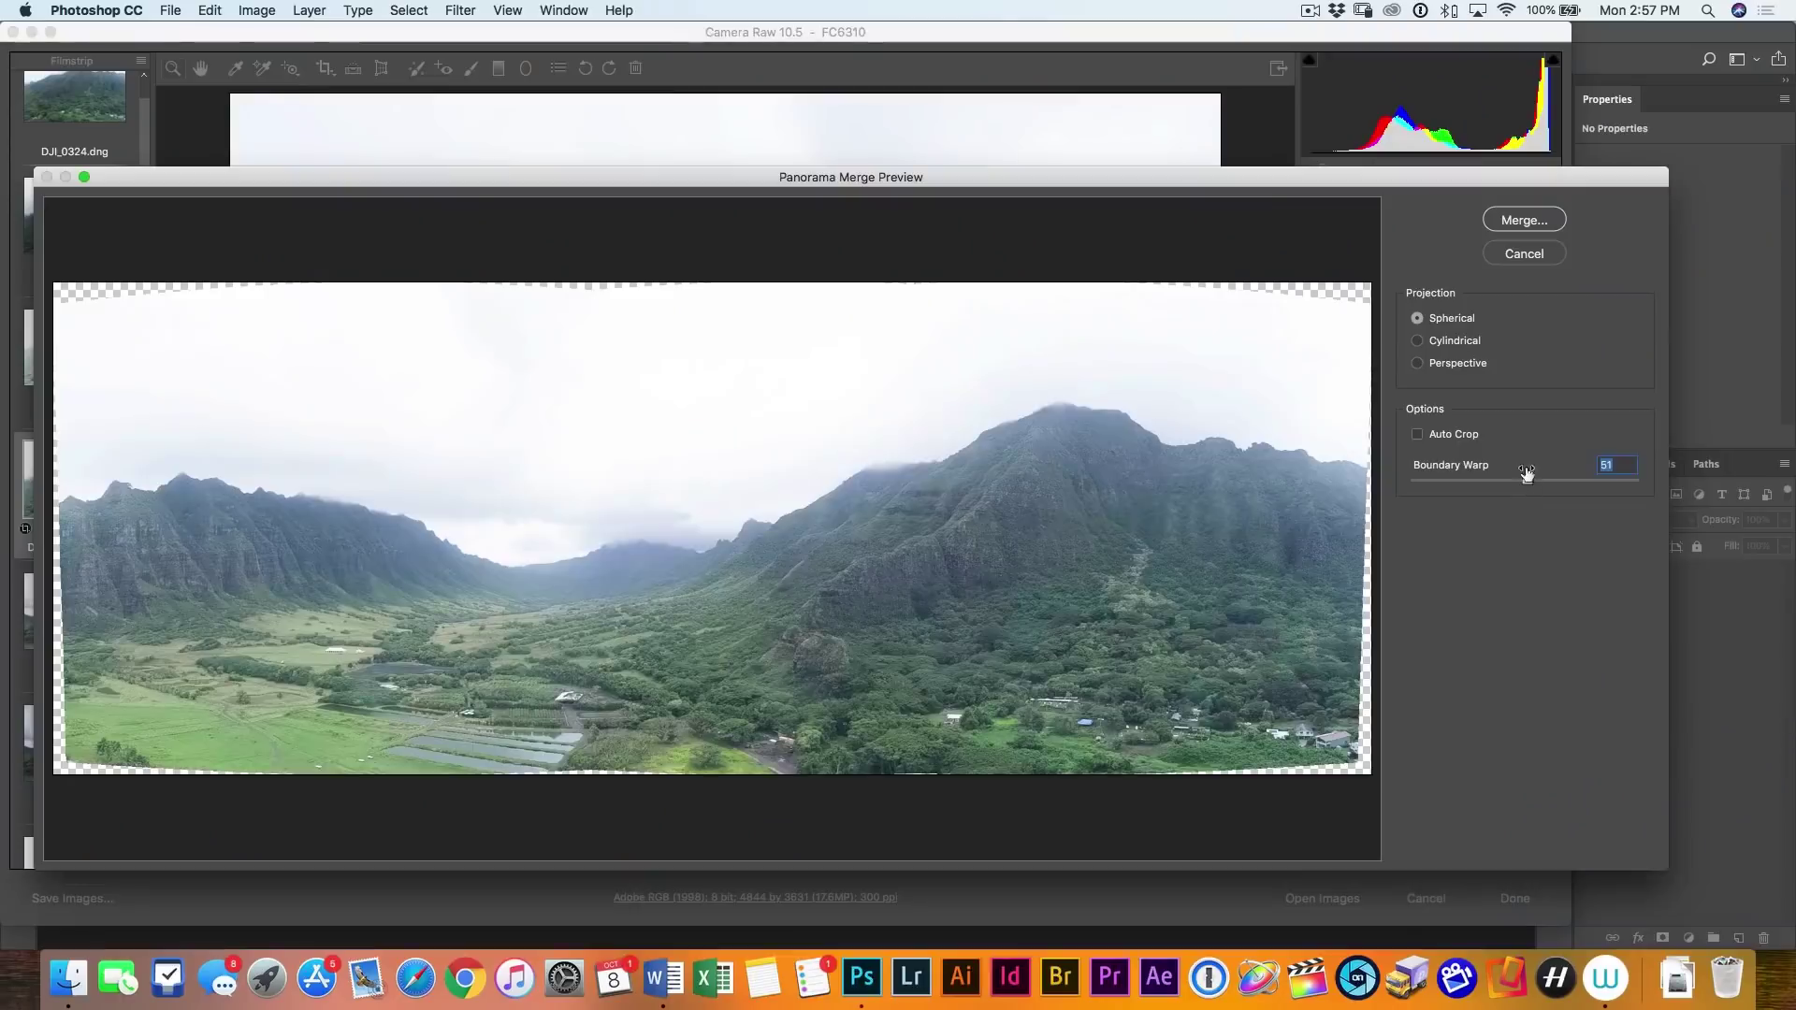
pyautogui.moveTo(1527, 477); pyautogui.dragTo(1656, 508)
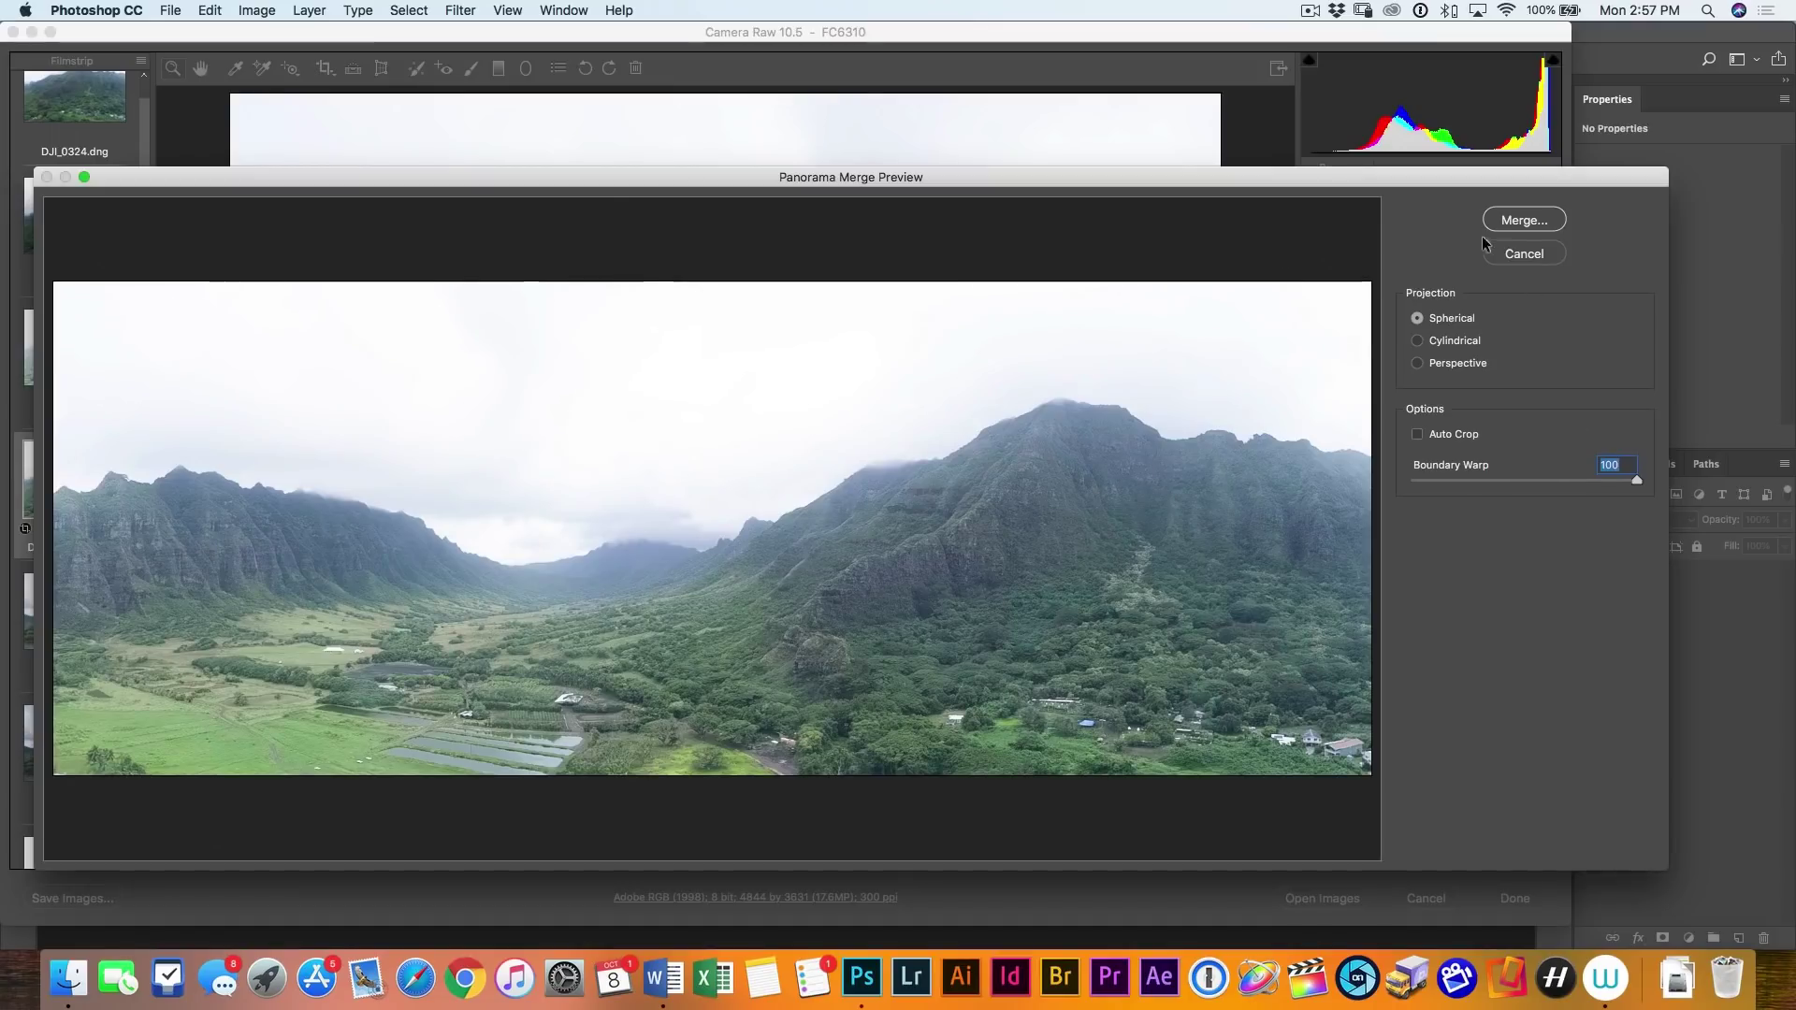
pyautogui.click(1508, 222)
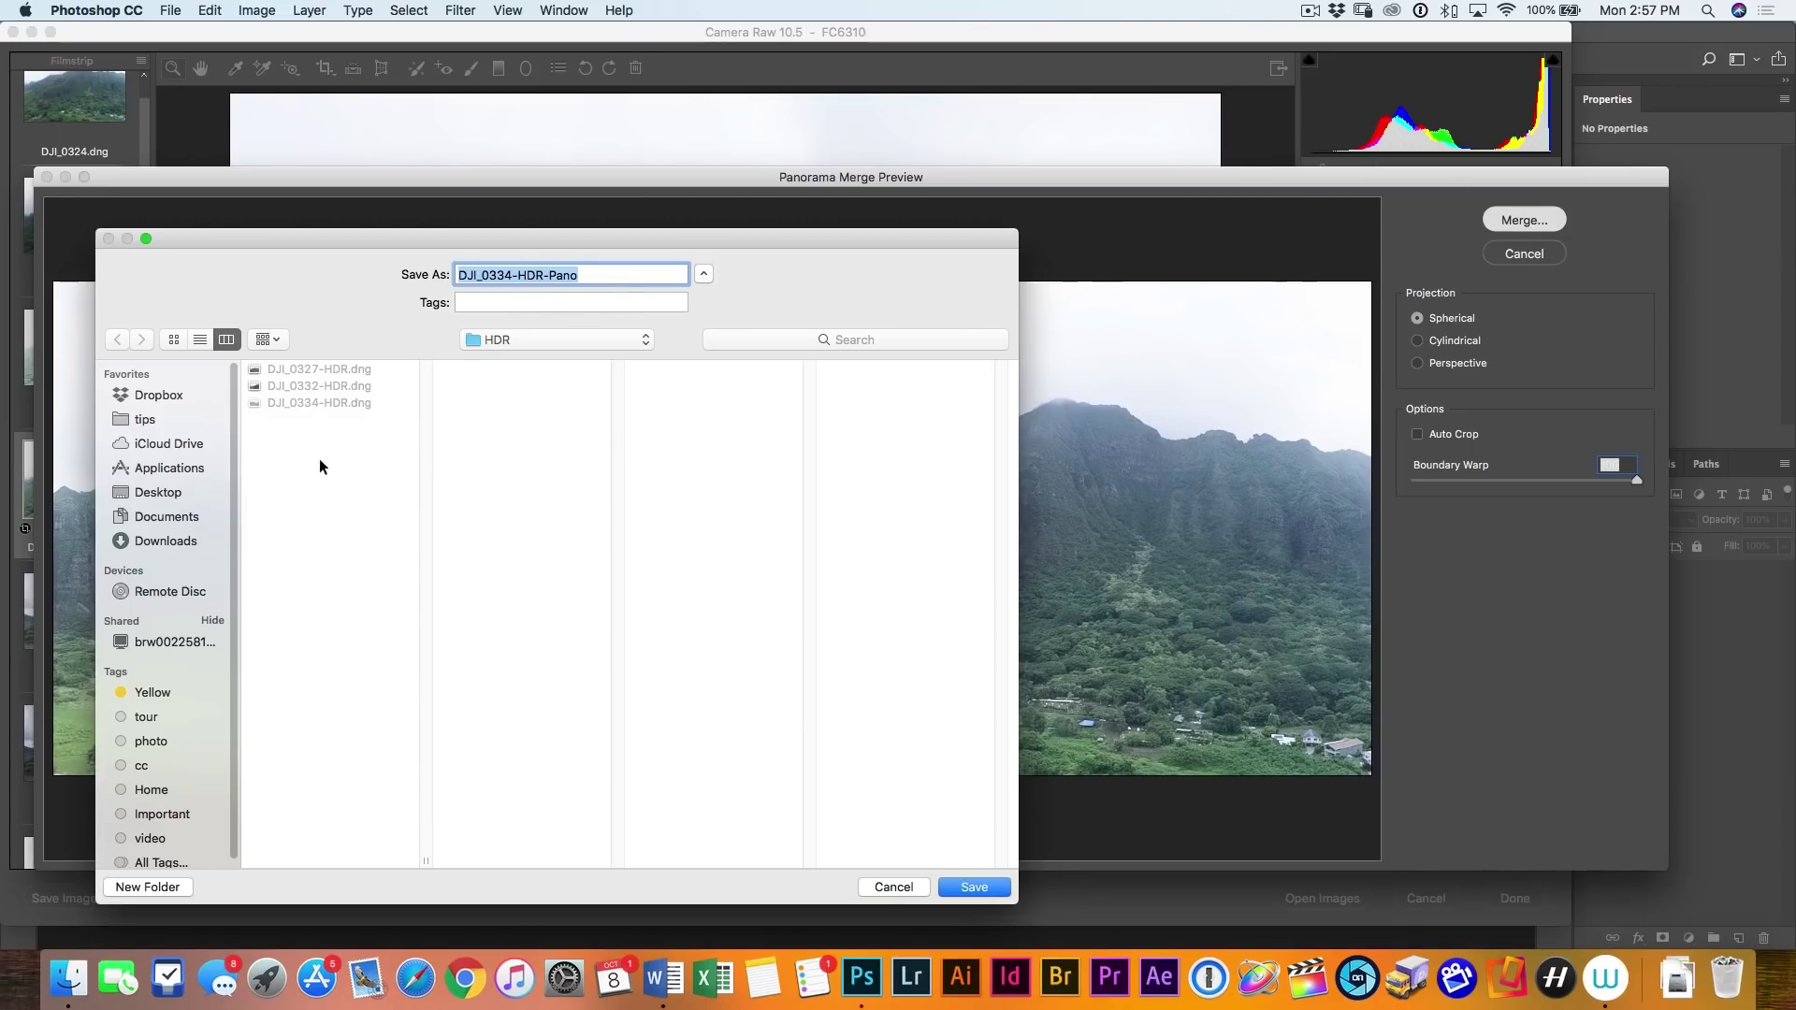
pyautogui.click(972, 887)
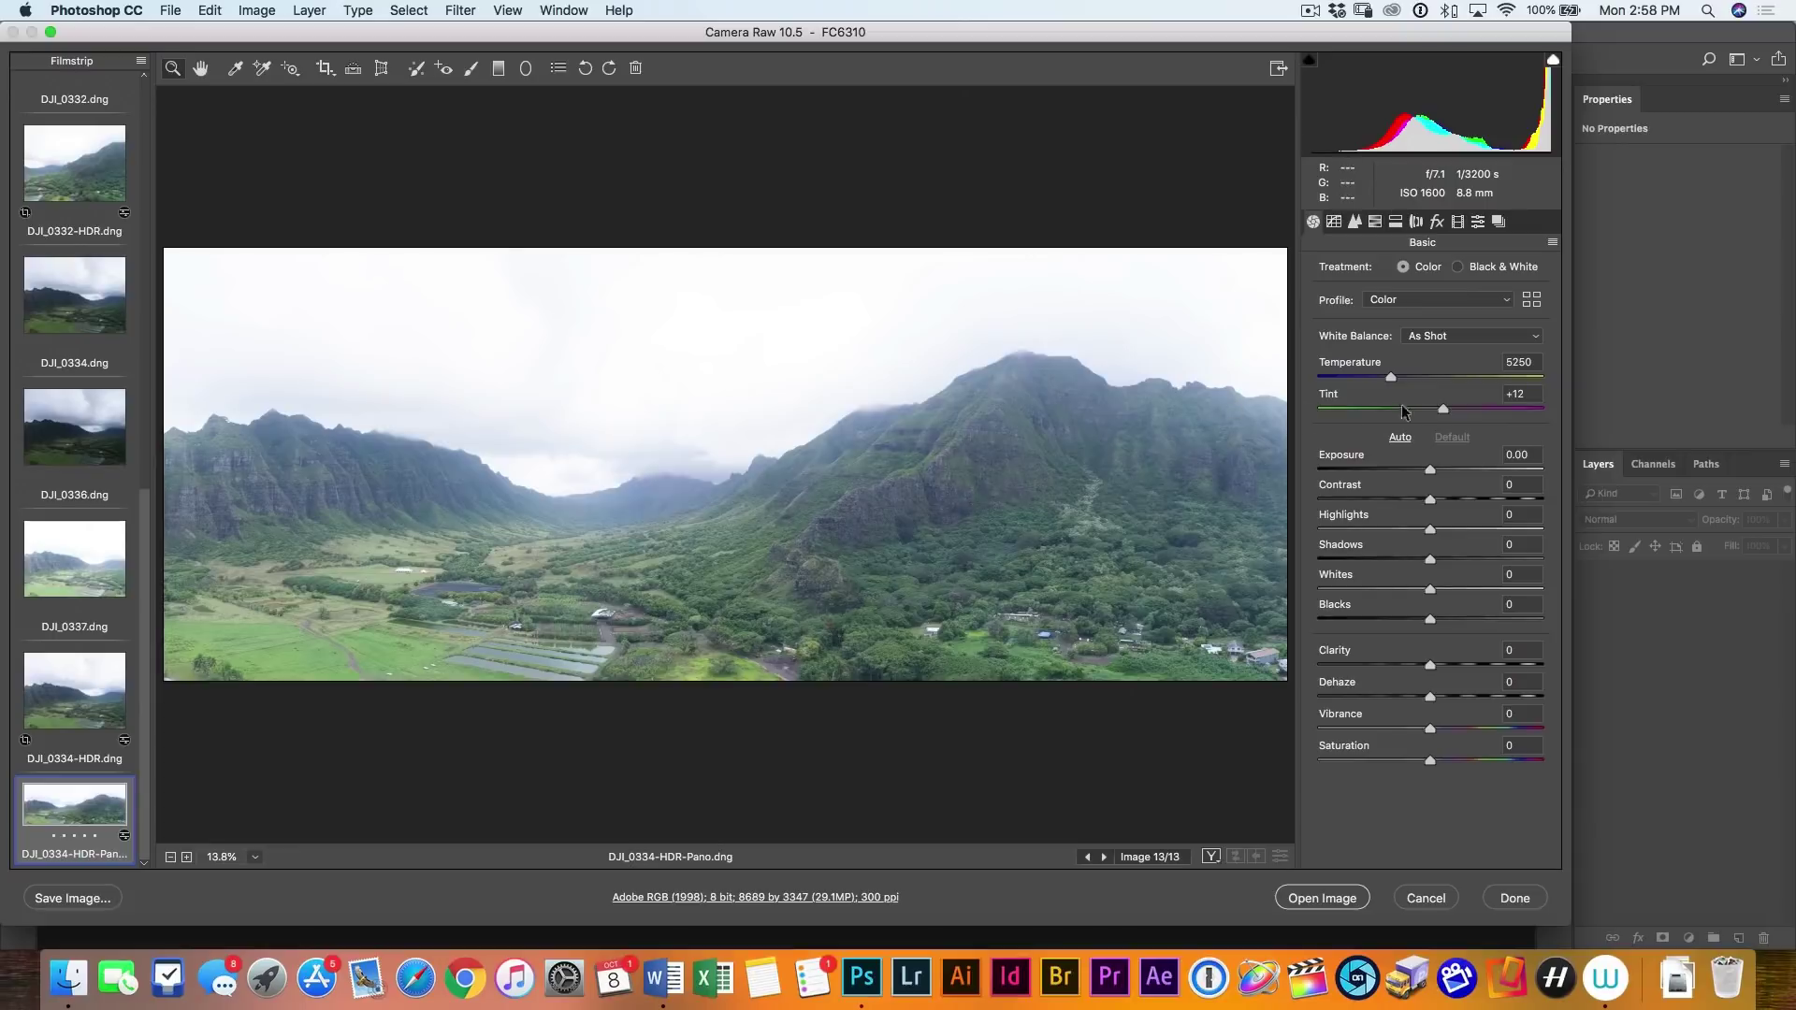
# Adjust the panorama's basic settings to Temperature 6400, Dehaze +28, Highlights -100 and Exposure -0.10
pyautogui.moveTo(1390, 374); pyautogui.dragTo(1416, 373)
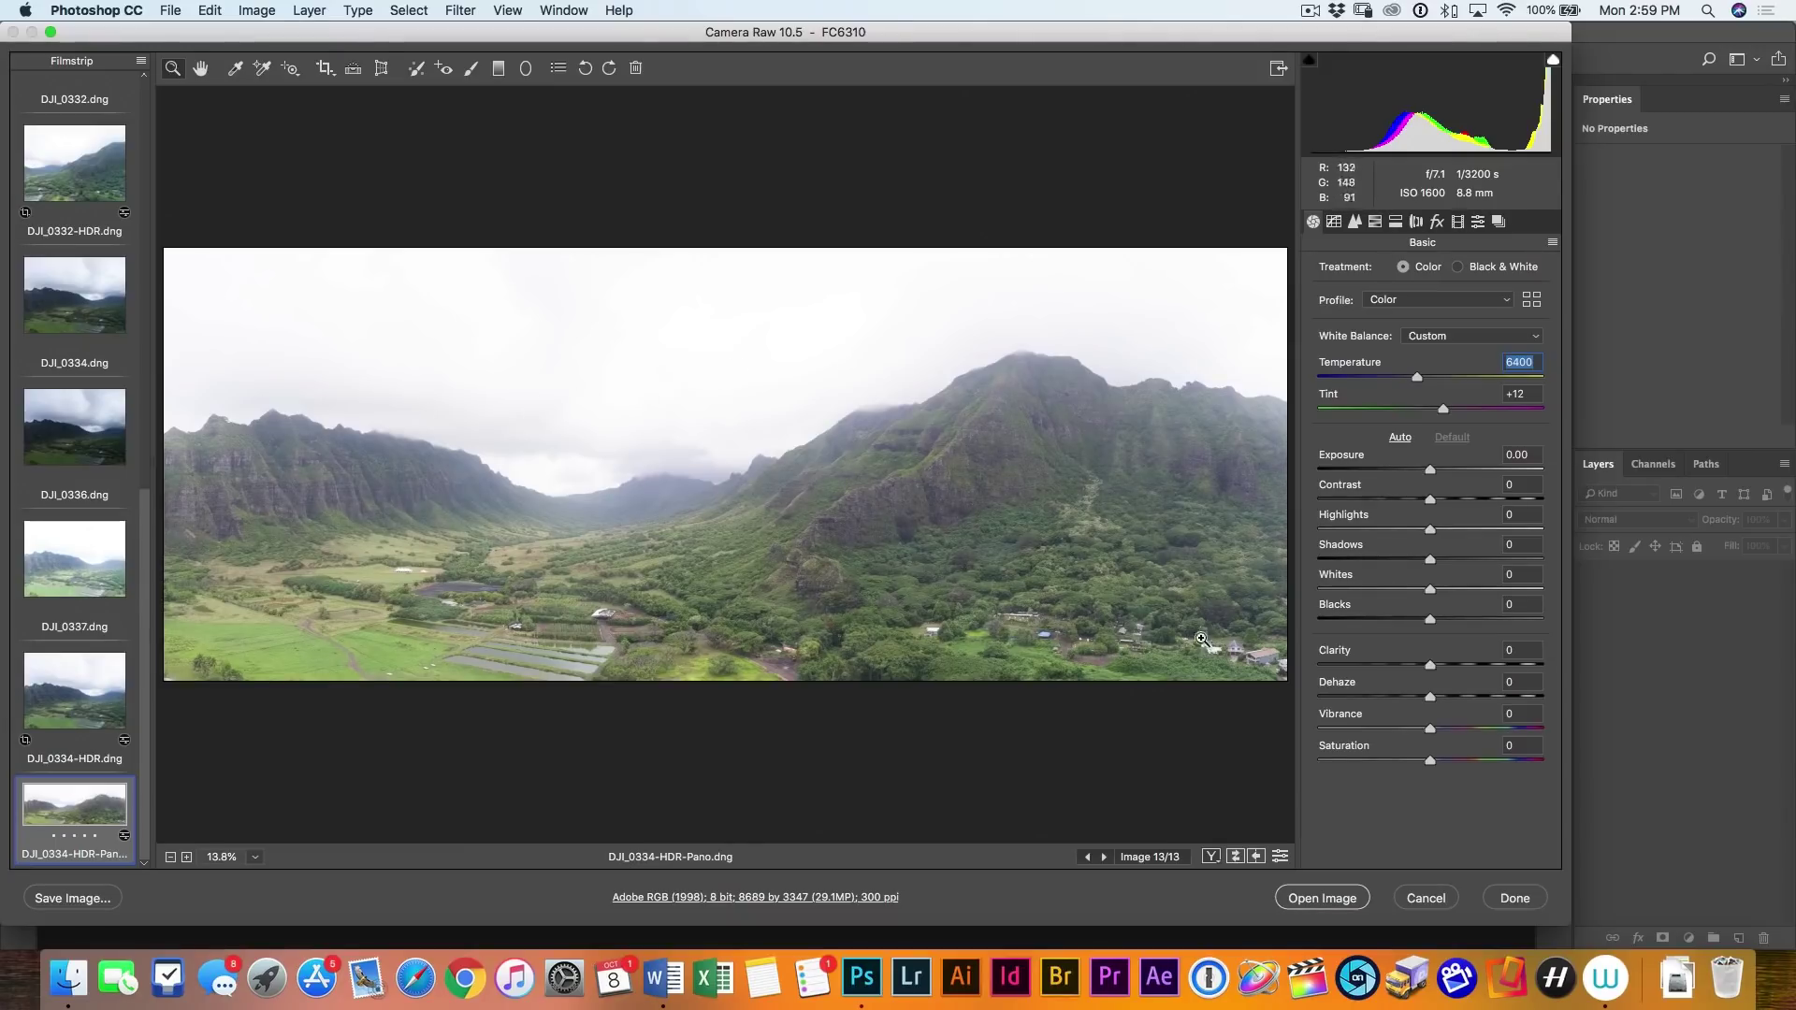
pyautogui.moveTo(1438, 697); pyautogui.dragTo(1462, 694)
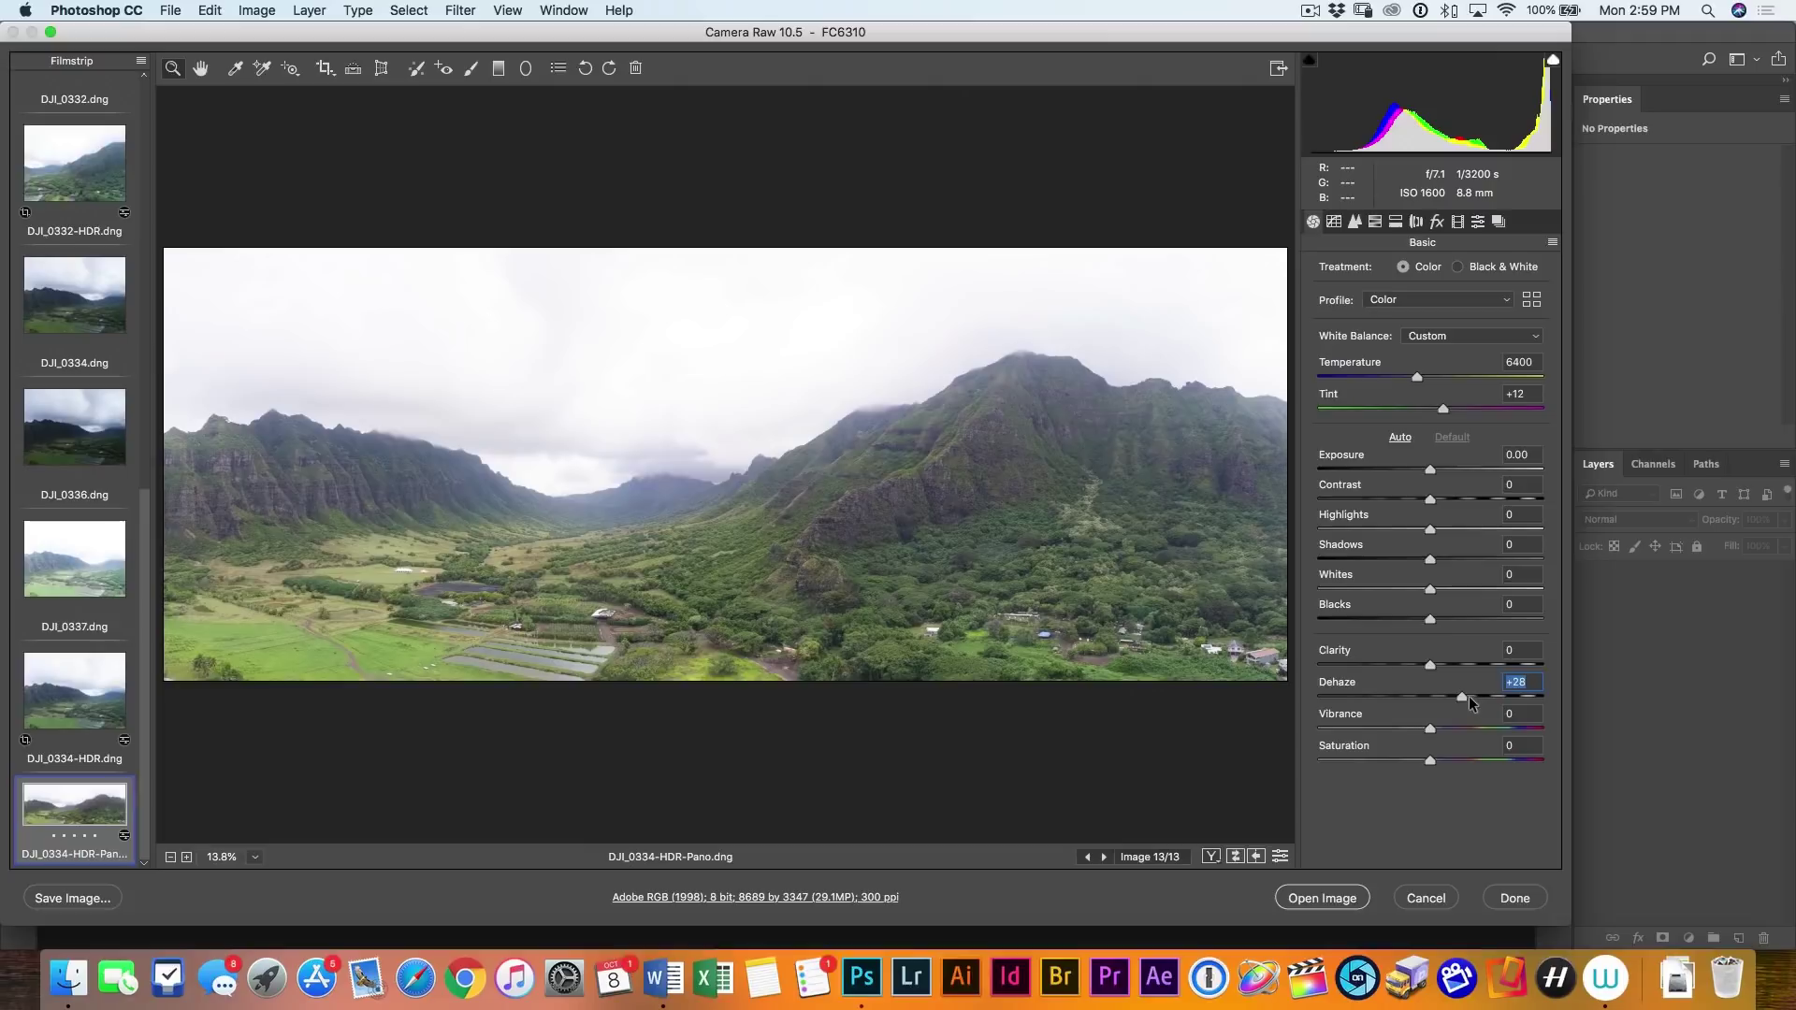
pyautogui.moveTo(1429, 470); pyautogui.dragTo(1435, 470)
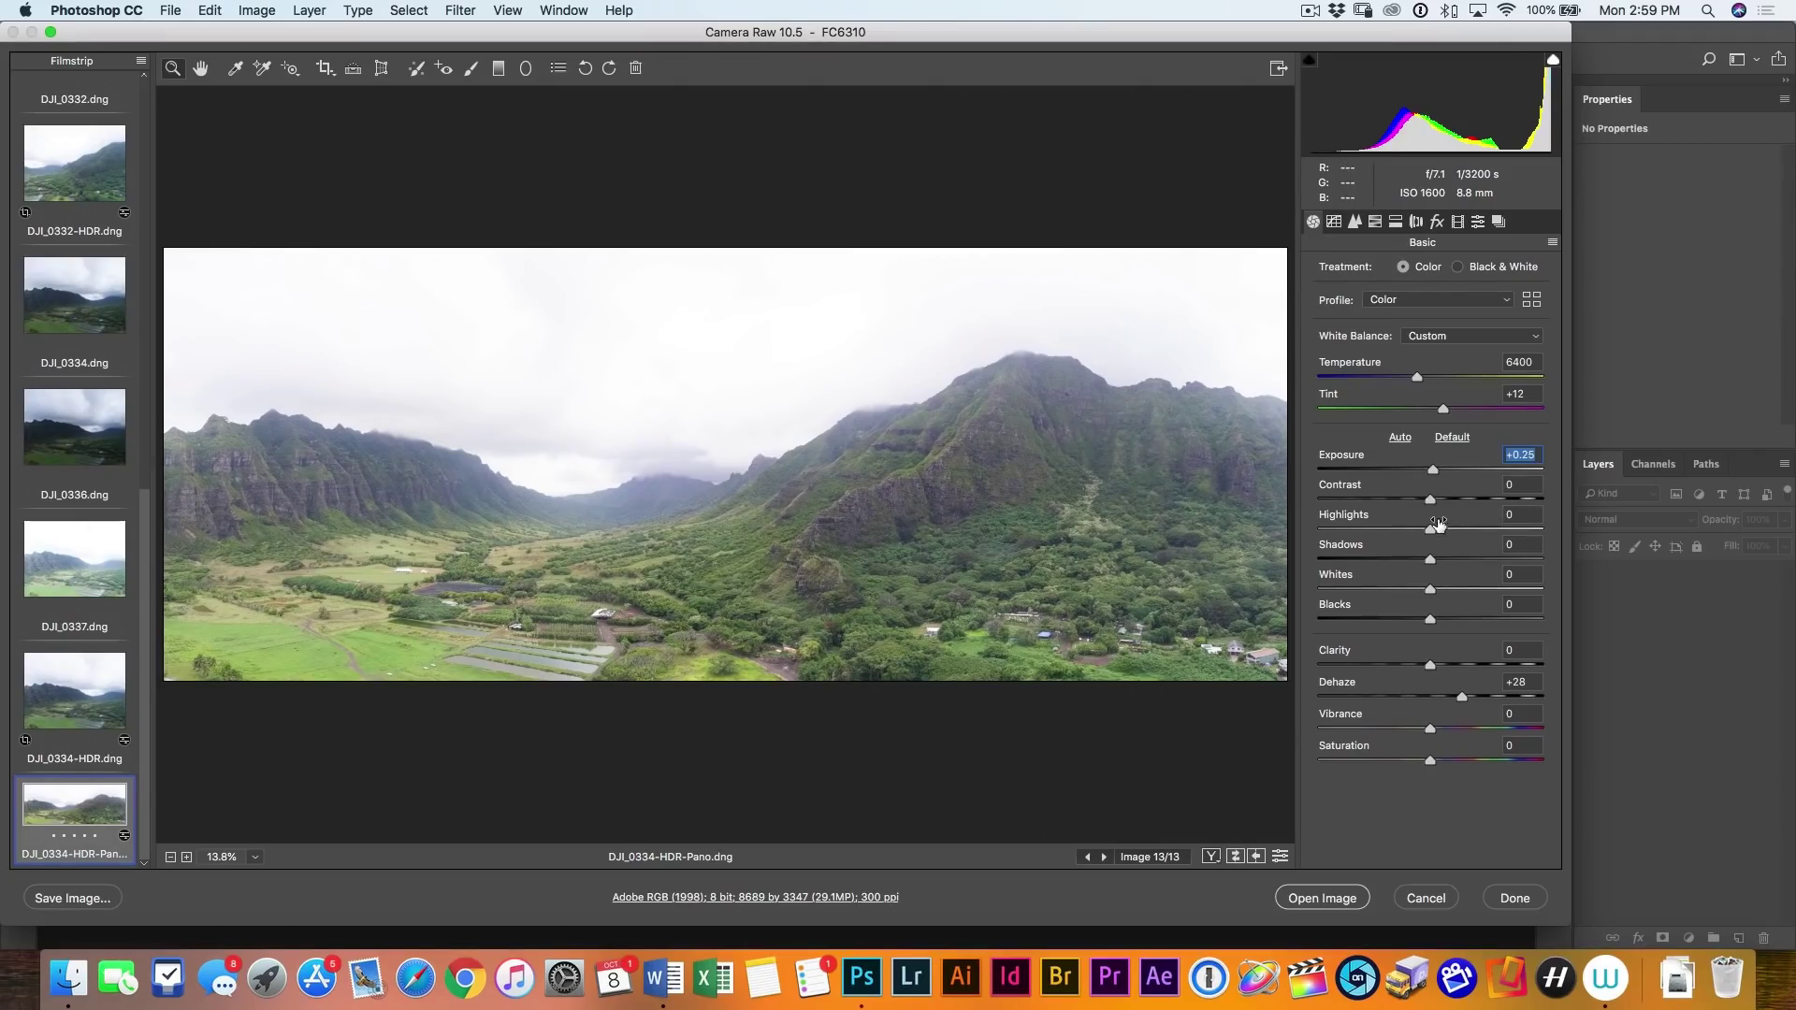
pyautogui.moveTo(1428, 532); pyautogui.dragTo(1239, 498)
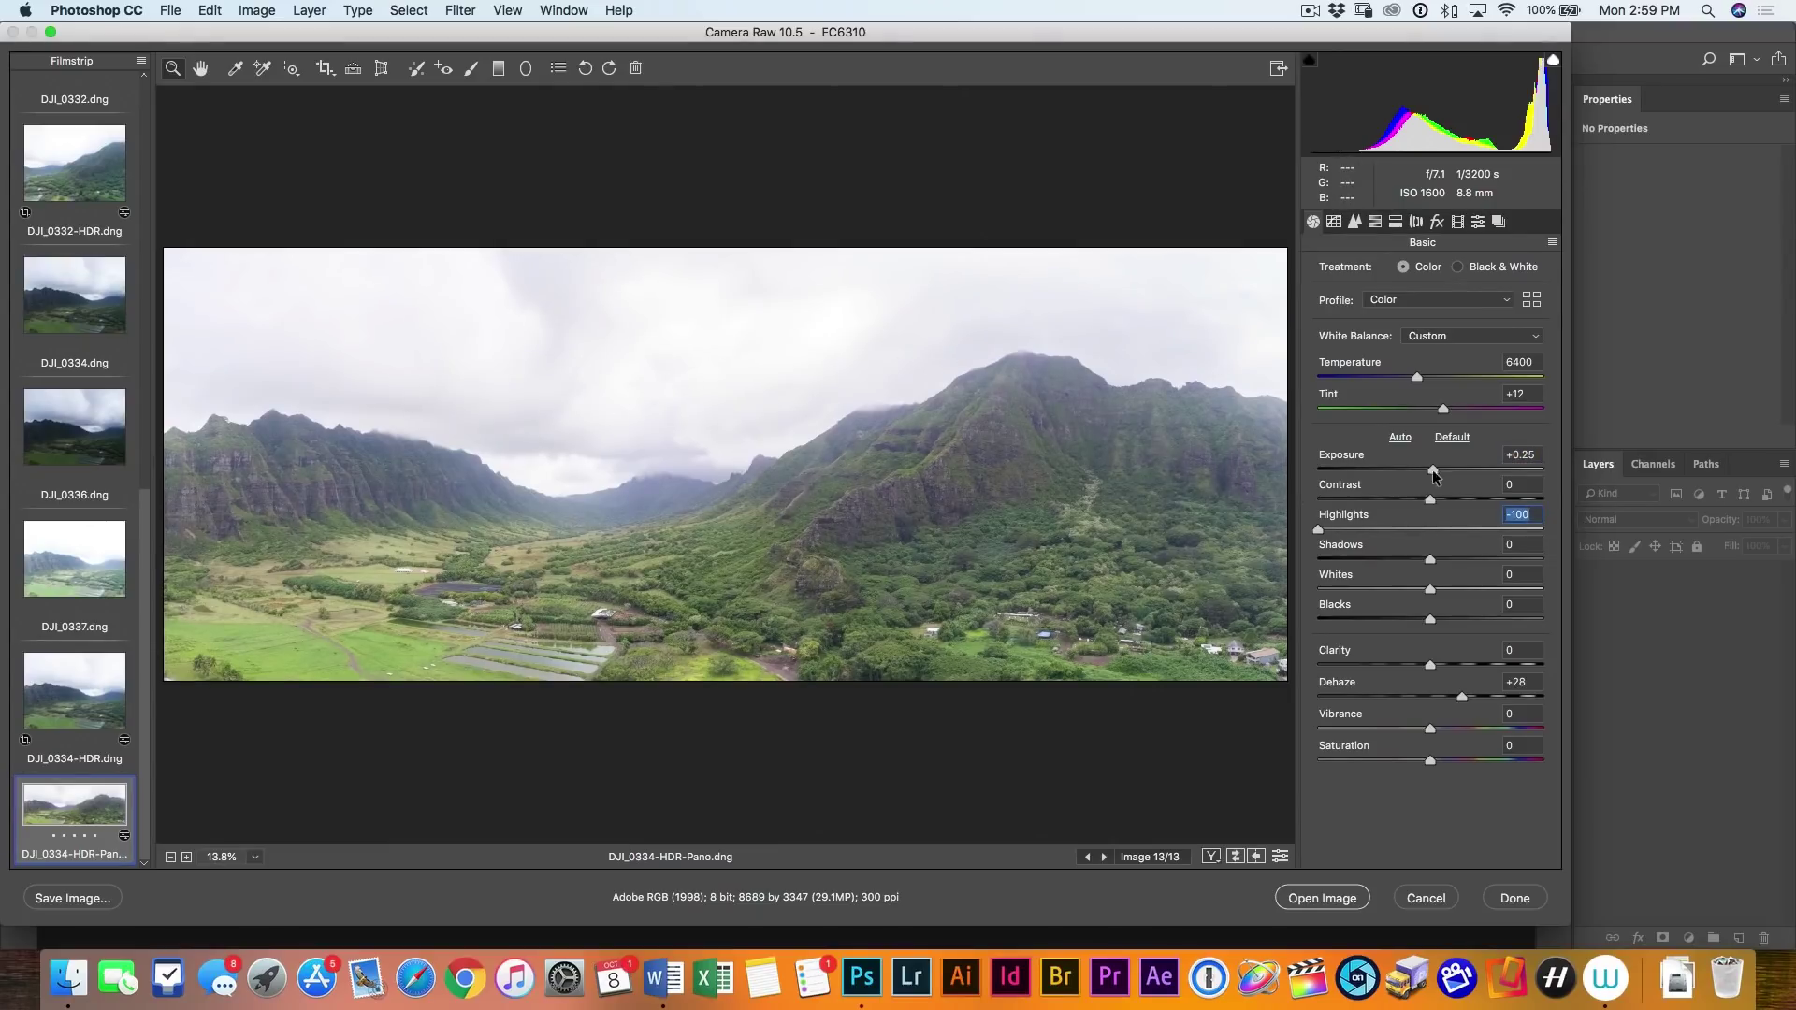
pyautogui.moveTo(1434, 472); pyautogui.dragTo(1429, 472)
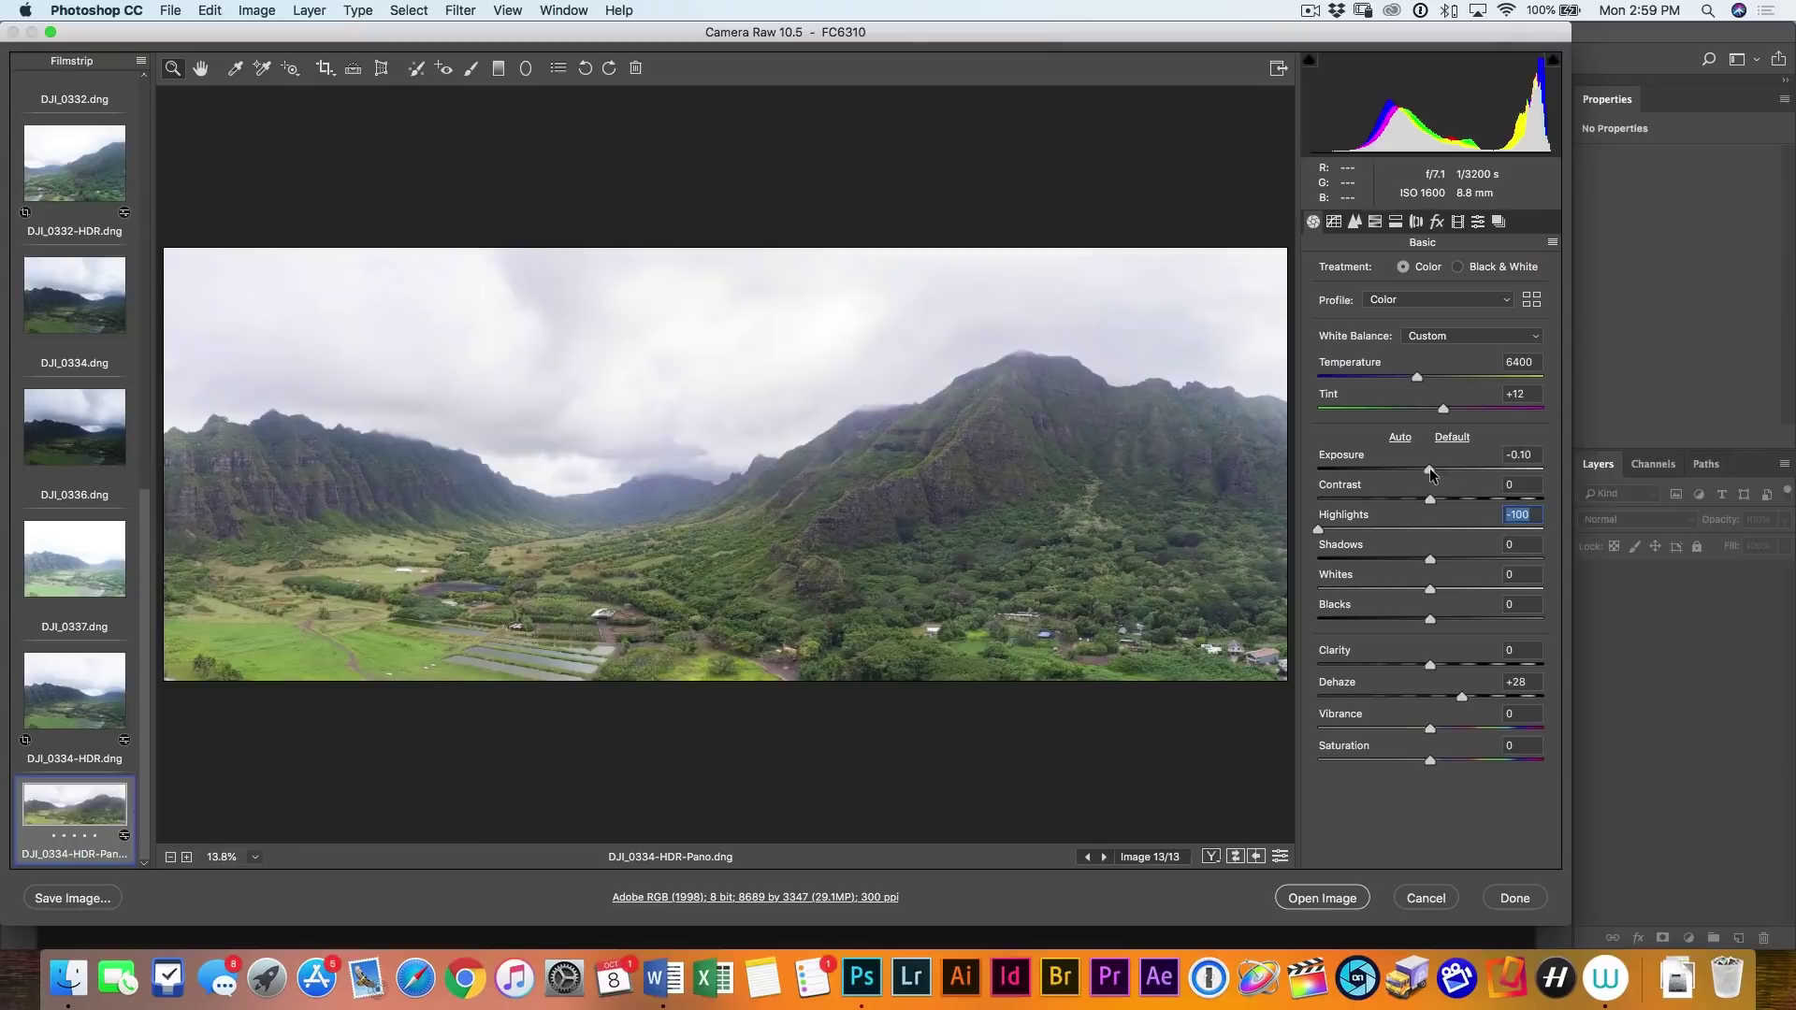
# Set the panorama's Shadows to +24, Whites to +18, Blacks to -53 and Clarity to +21
pyautogui.moveTo(1429, 558); pyautogui.dragTo(1461, 557)
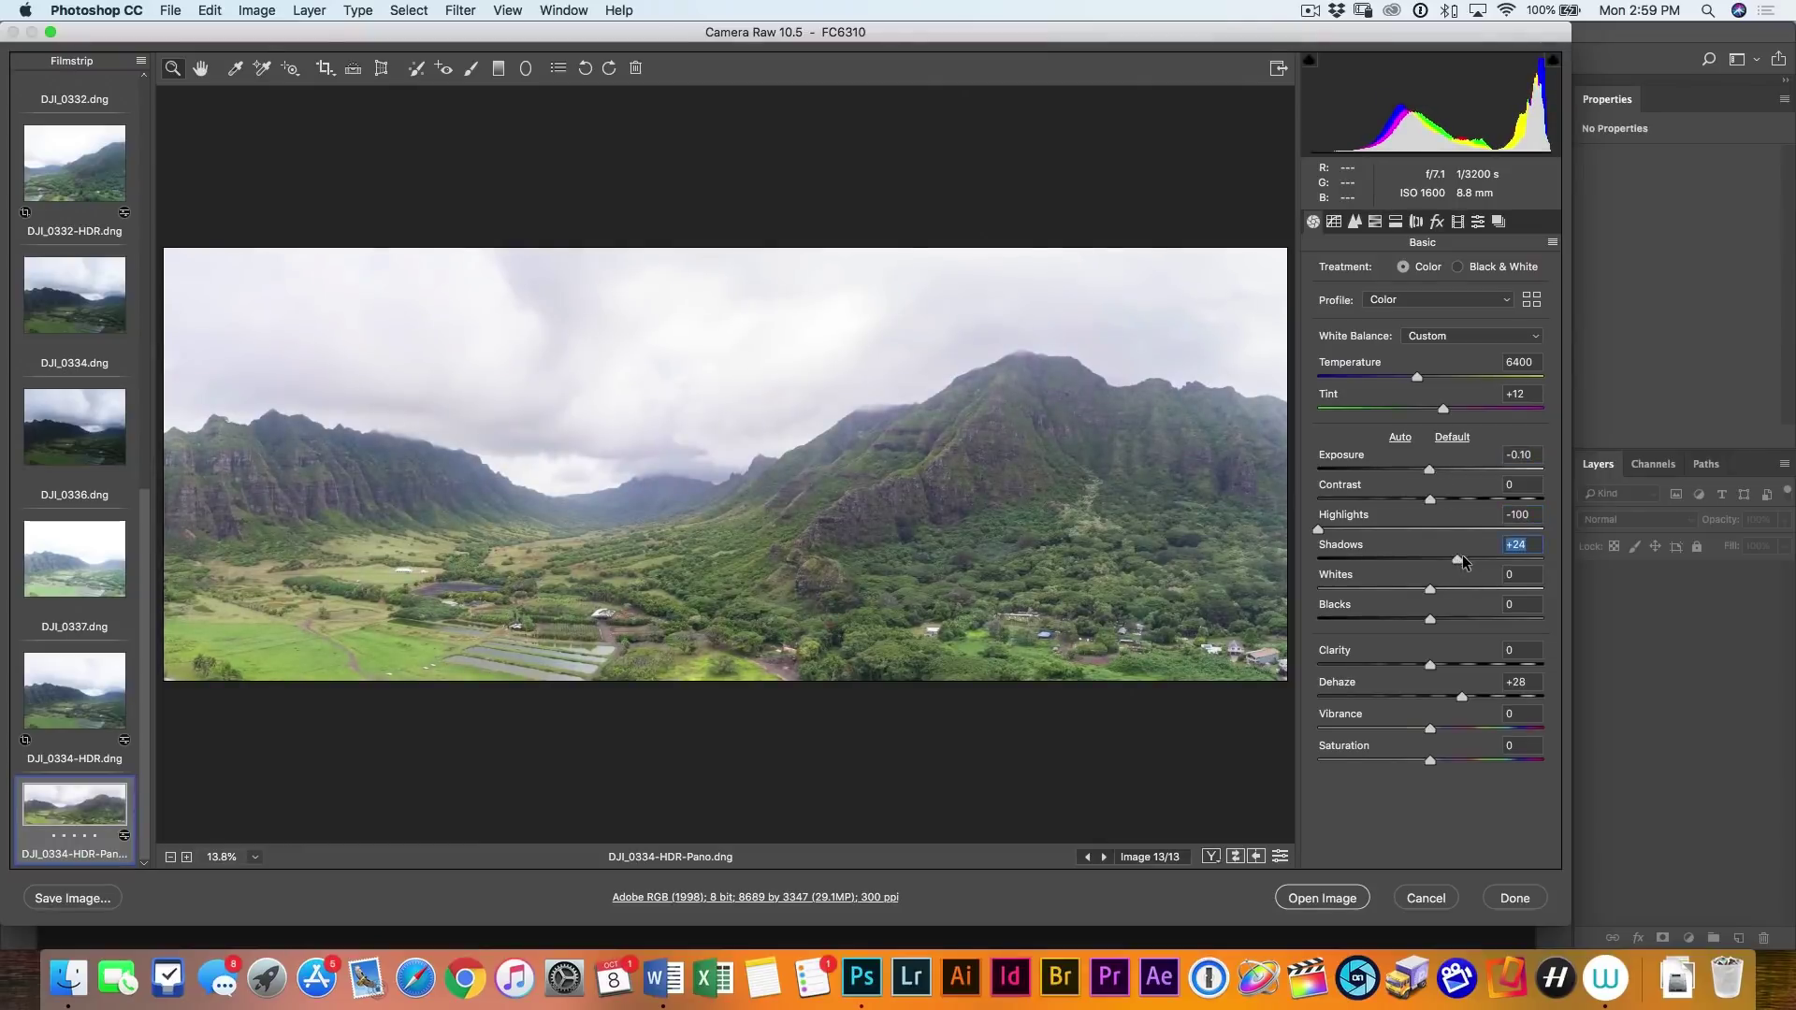
pyautogui.moveTo(1428, 587); pyautogui.dragTo(1374, 598)
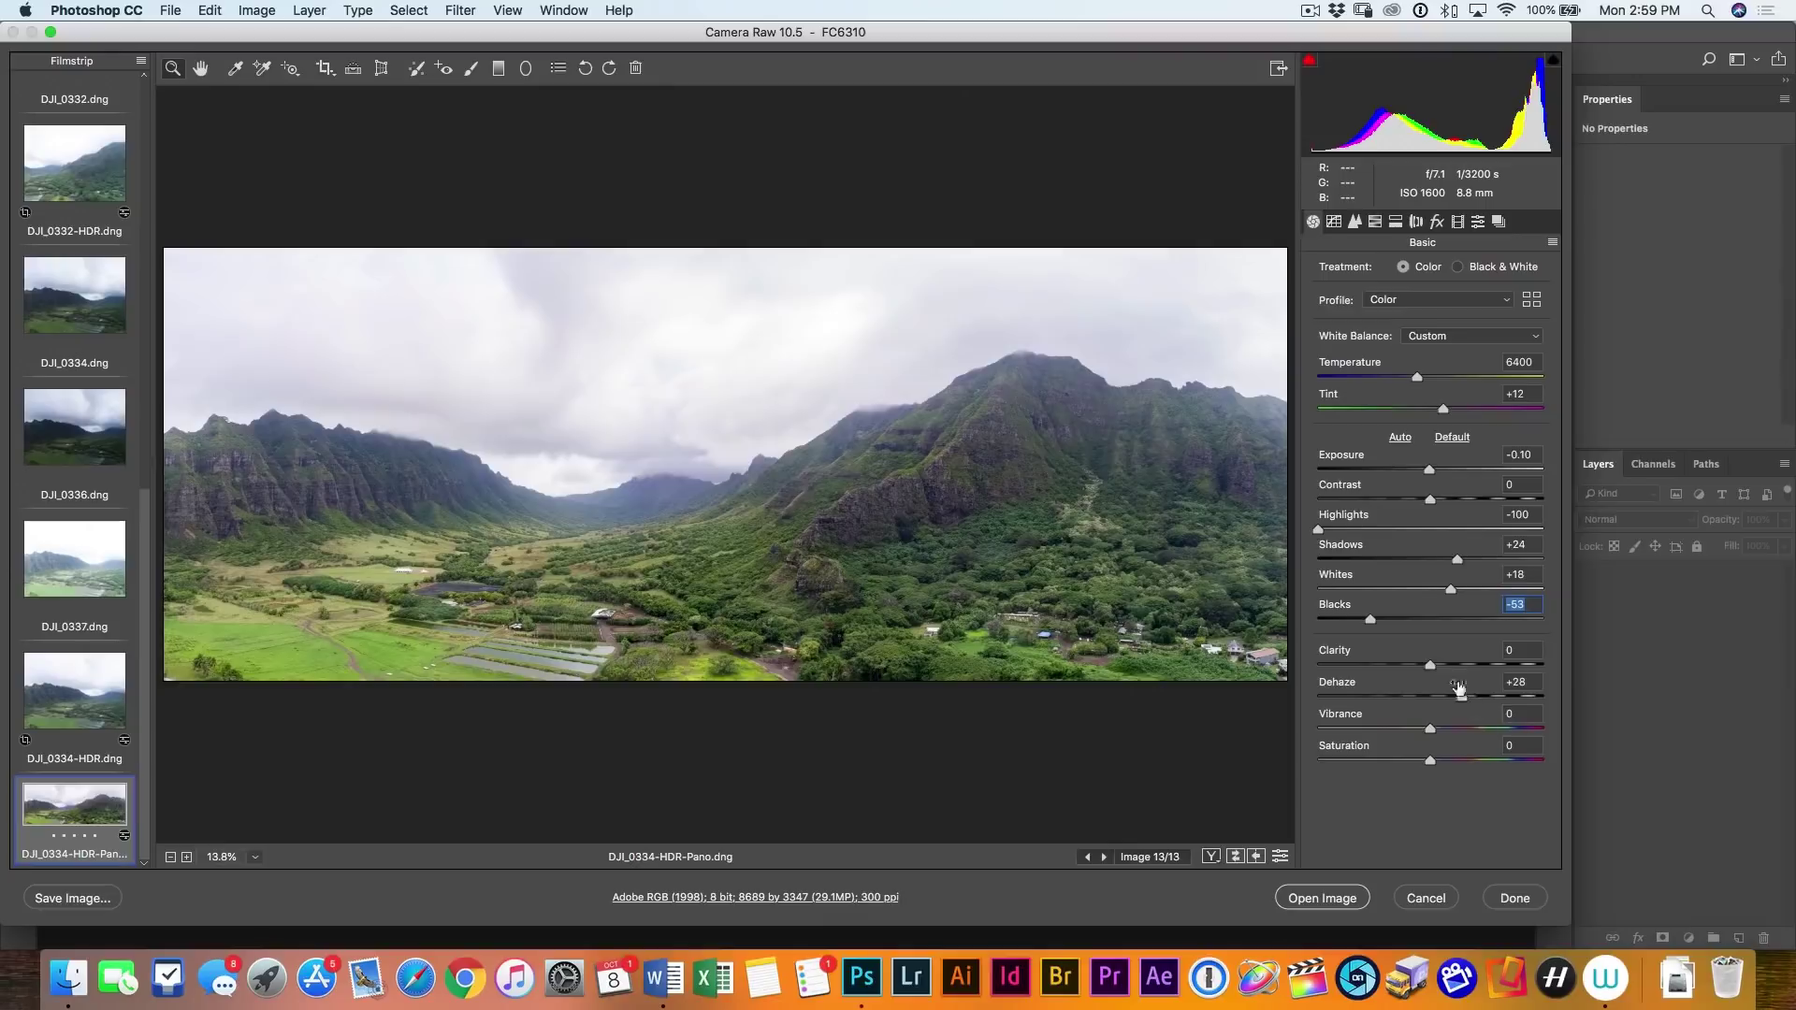
pyautogui.moveTo(1429, 665); pyautogui.dragTo(1456, 666)
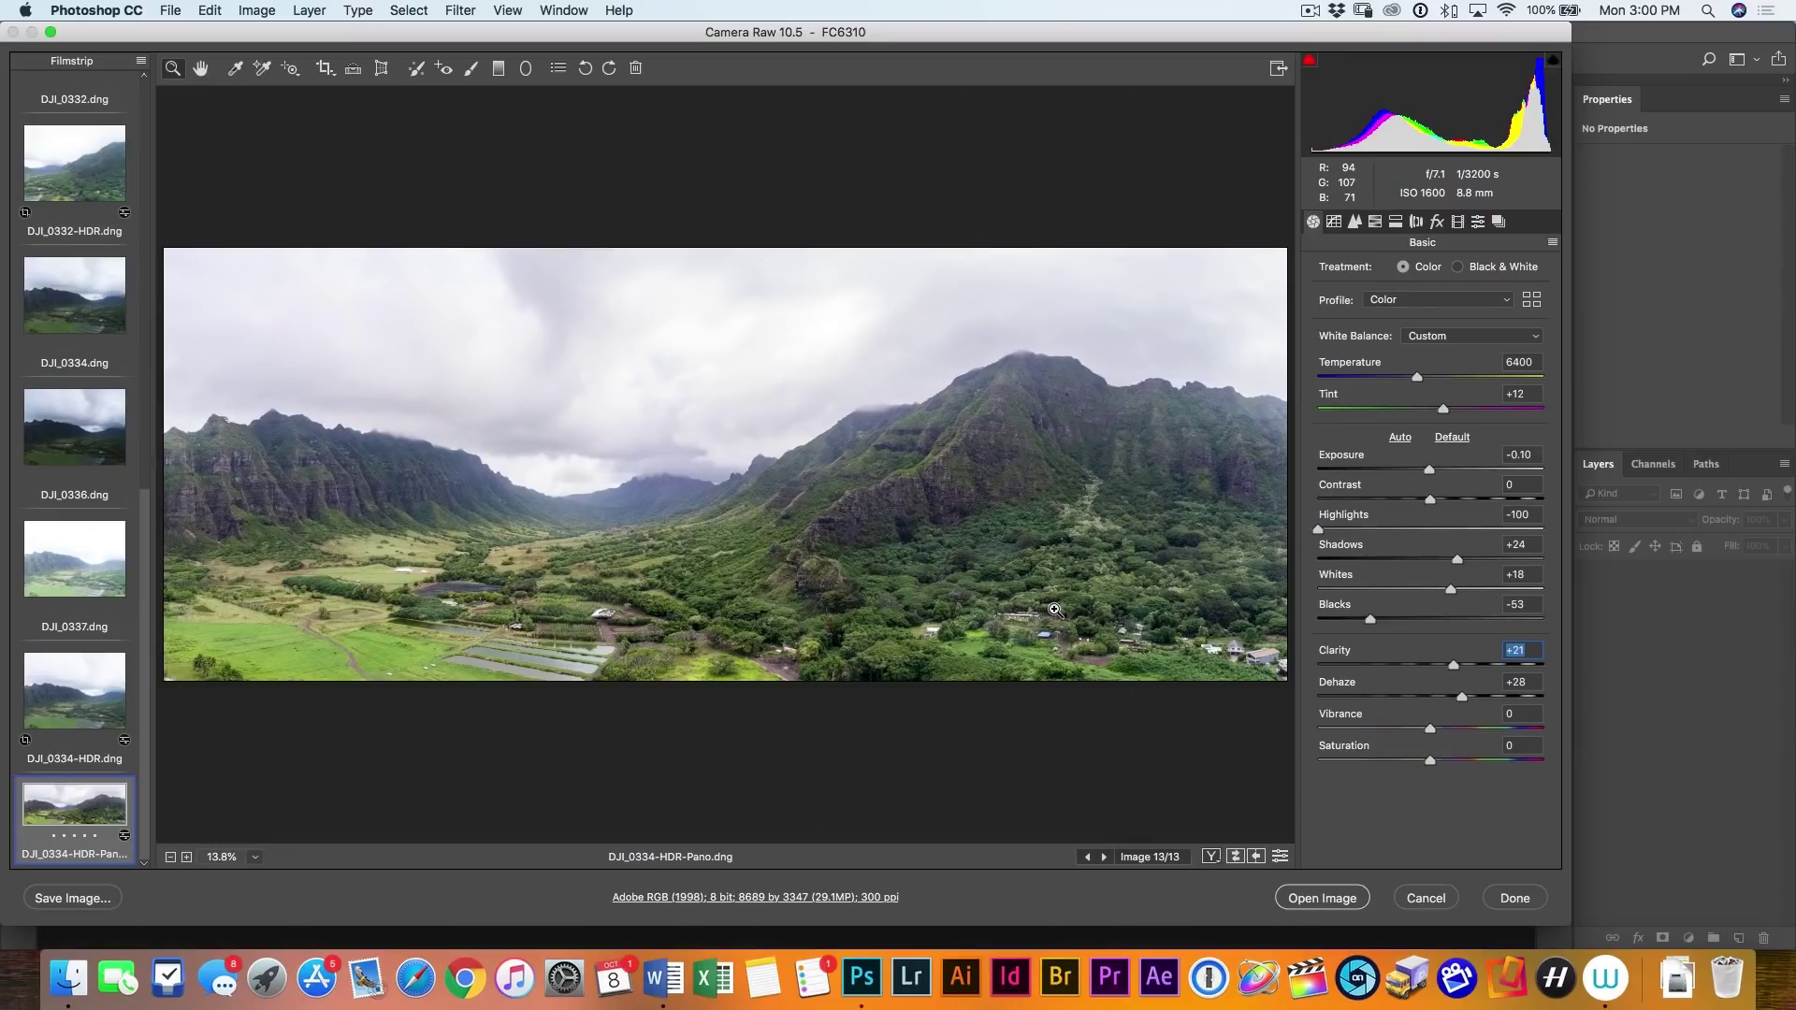
# Add a graduated filter fading down from the upper sky to the ridgeline, with Exposure -1.45, Contrast +10, Highlights -57 and Whites -10
pyautogui.click(499, 69)
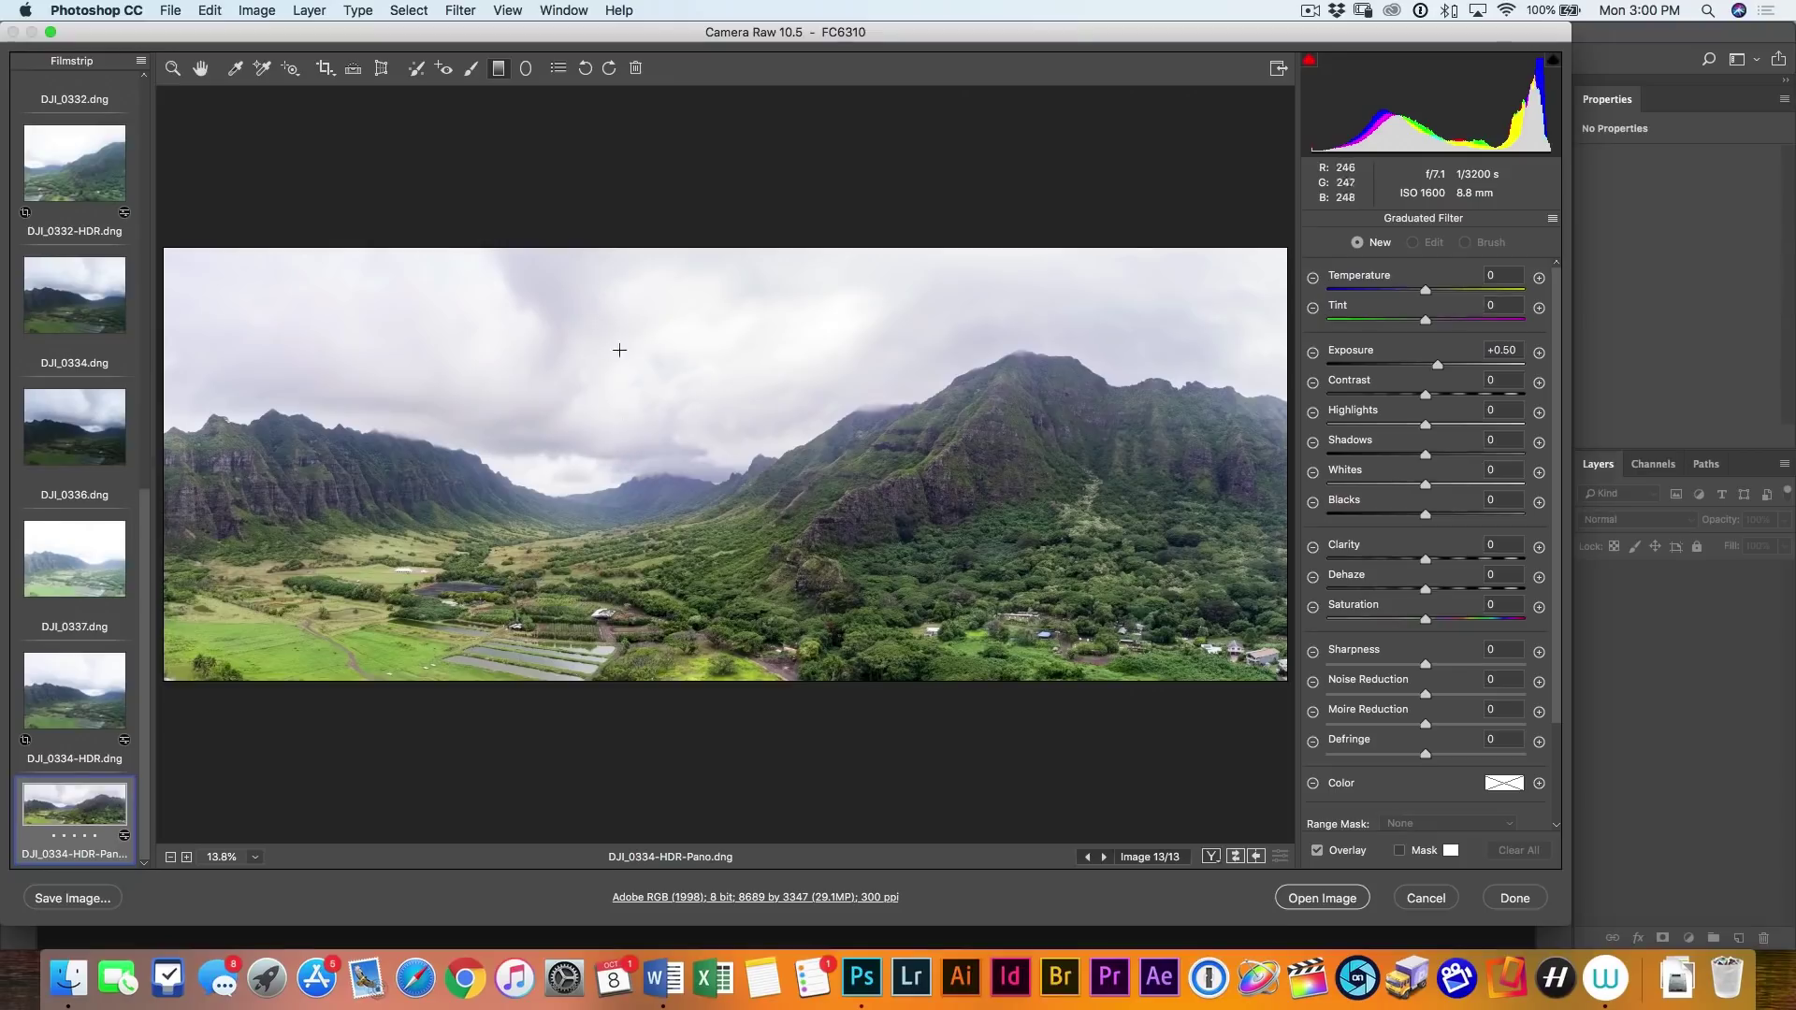
pyautogui.moveTo(623, 313); pyautogui.dragTo(623, 439)
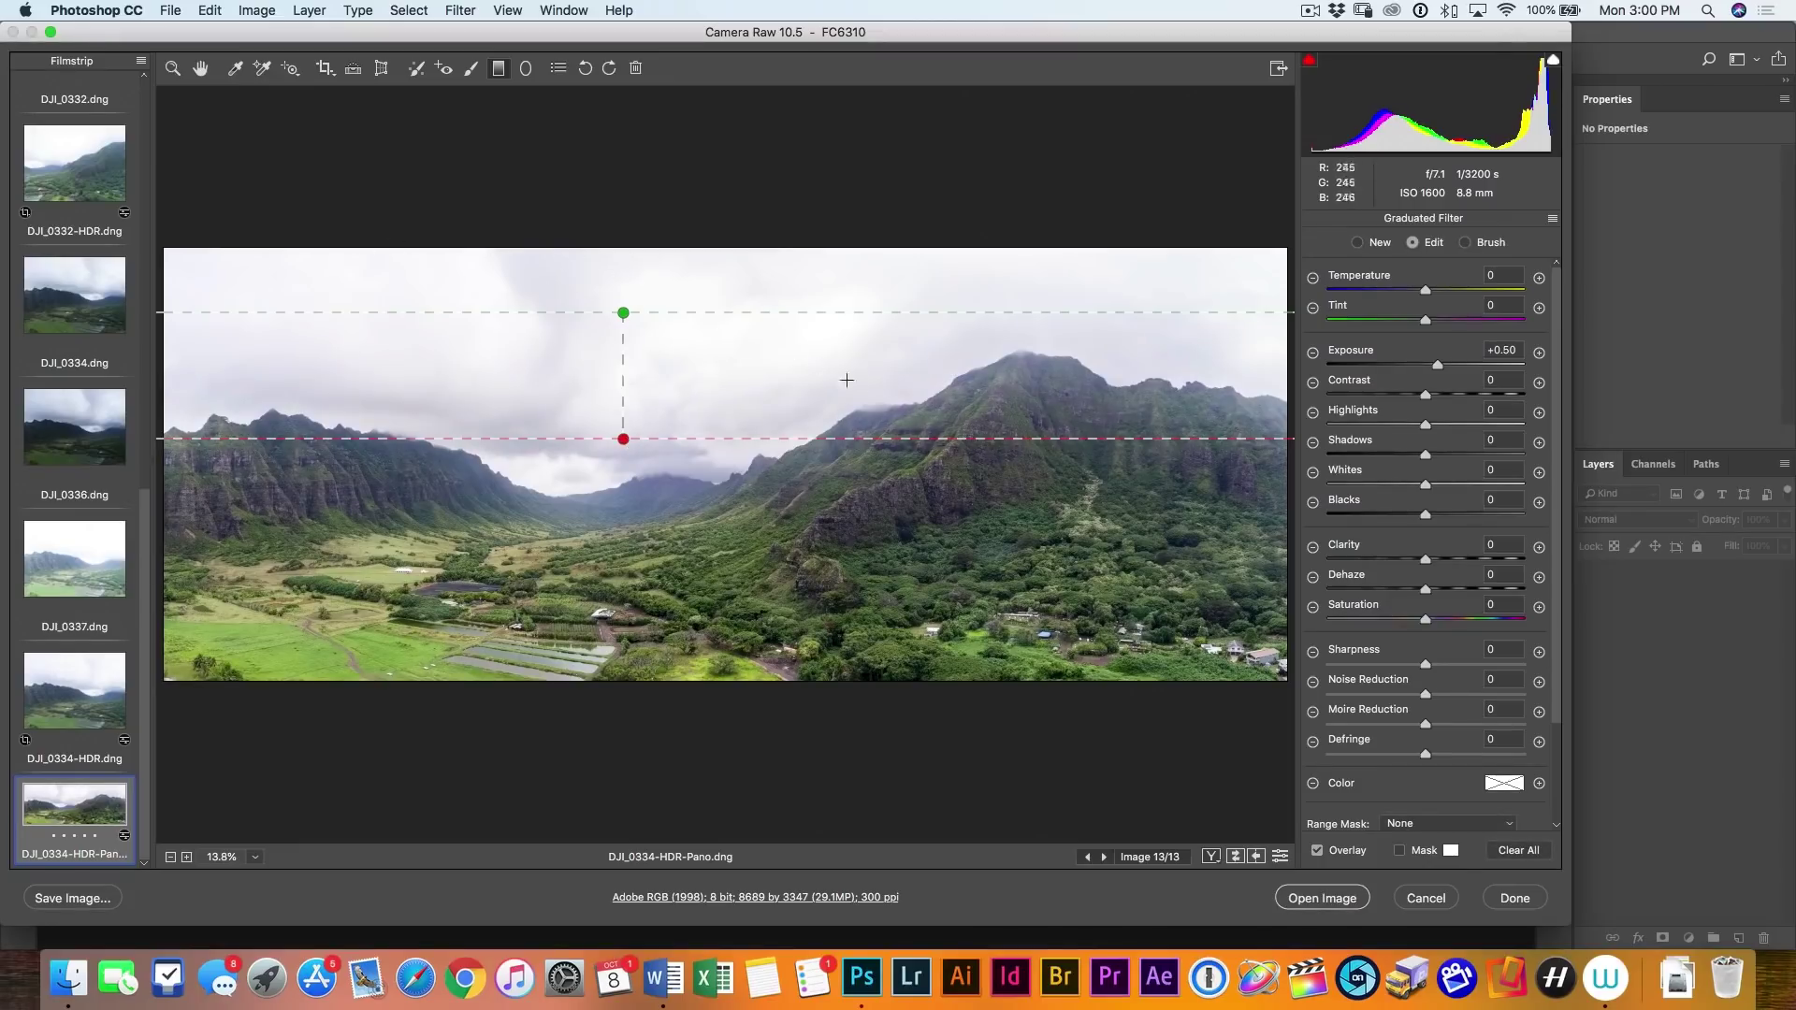
pyautogui.moveTo(1439, 363); pyautogui.dragTo(1390, 374)
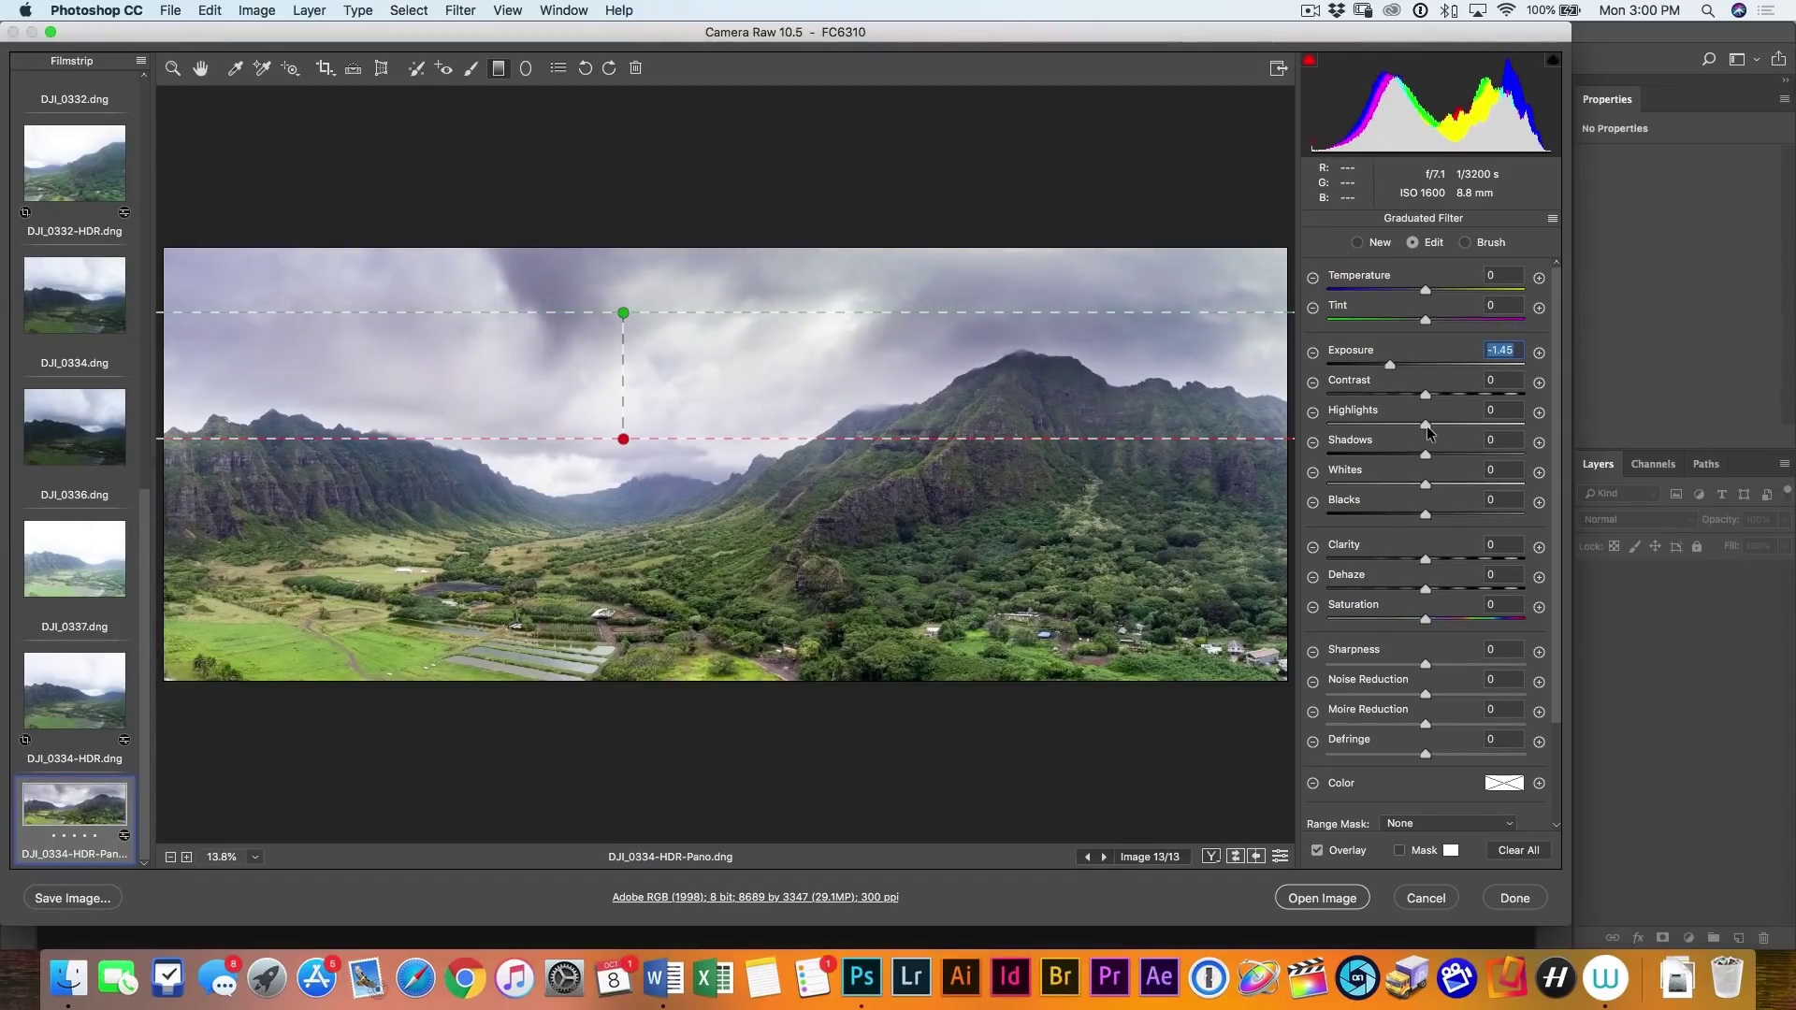
pyautogui.moveTo(1425, 428); pyautogui.dragTo(1440, 395)
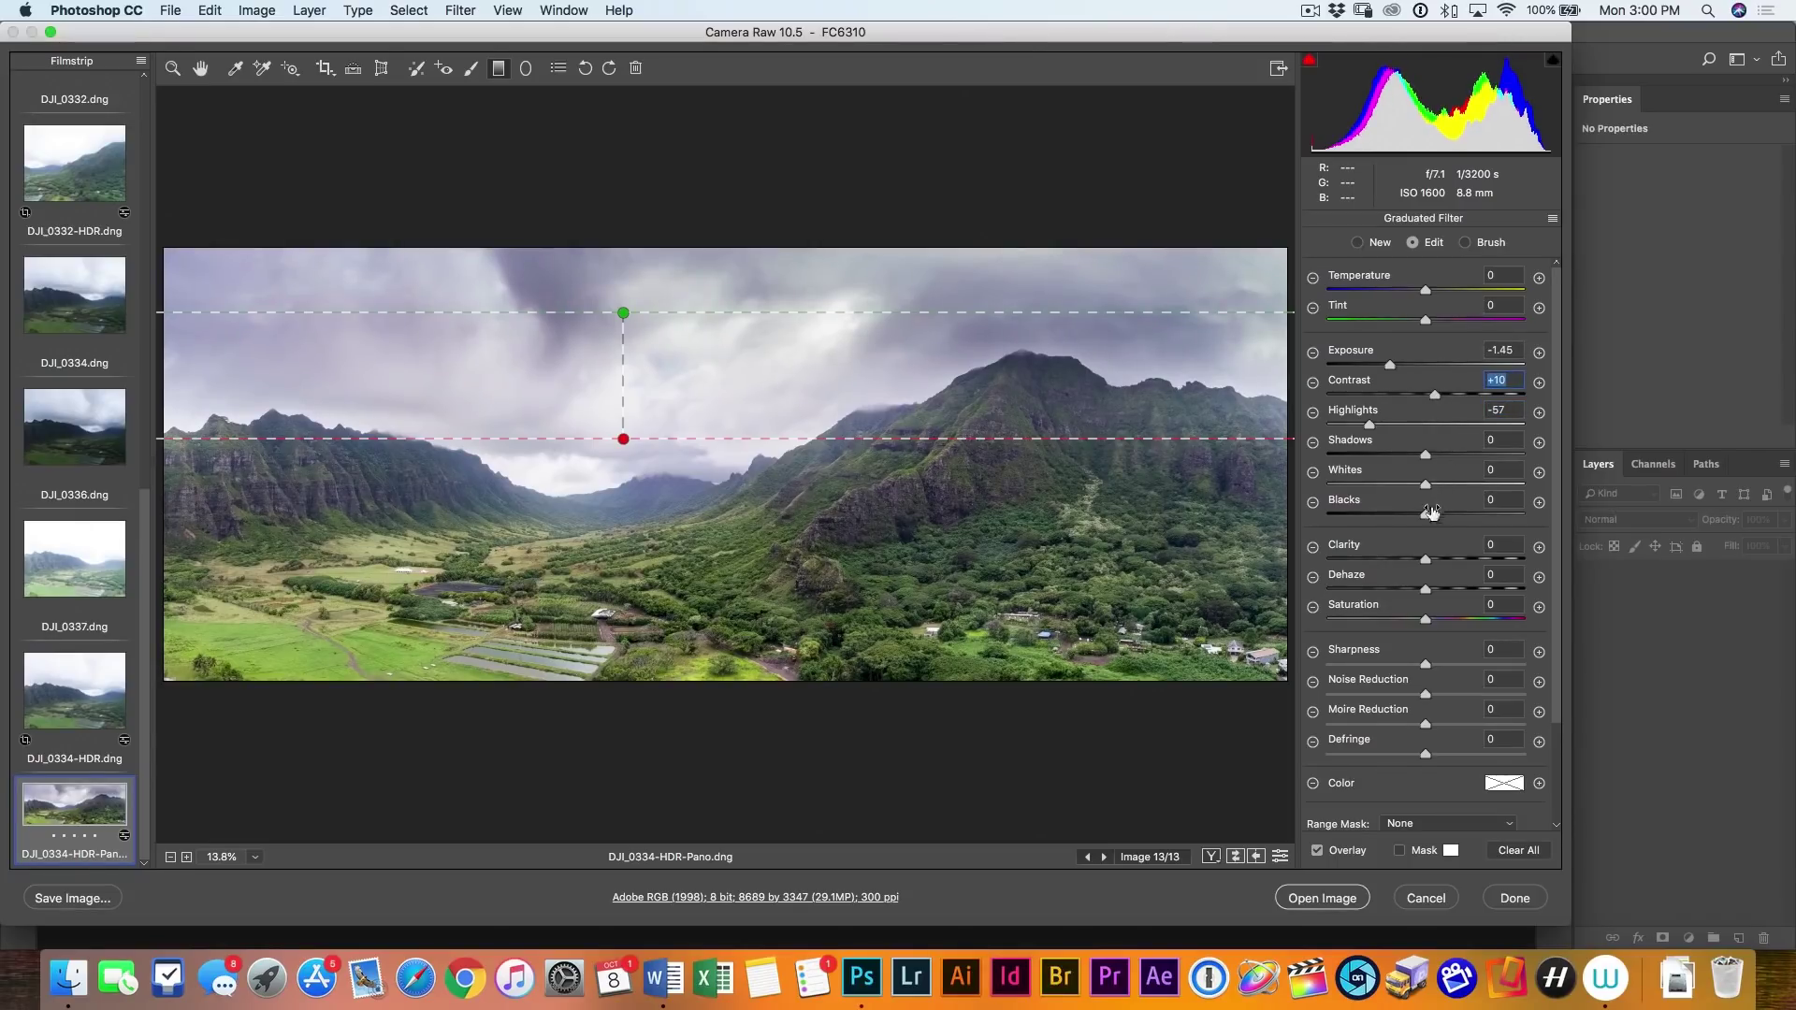
pyautogui.moveTo(1424, 484); pyautogui.dragTo(1413, 482)
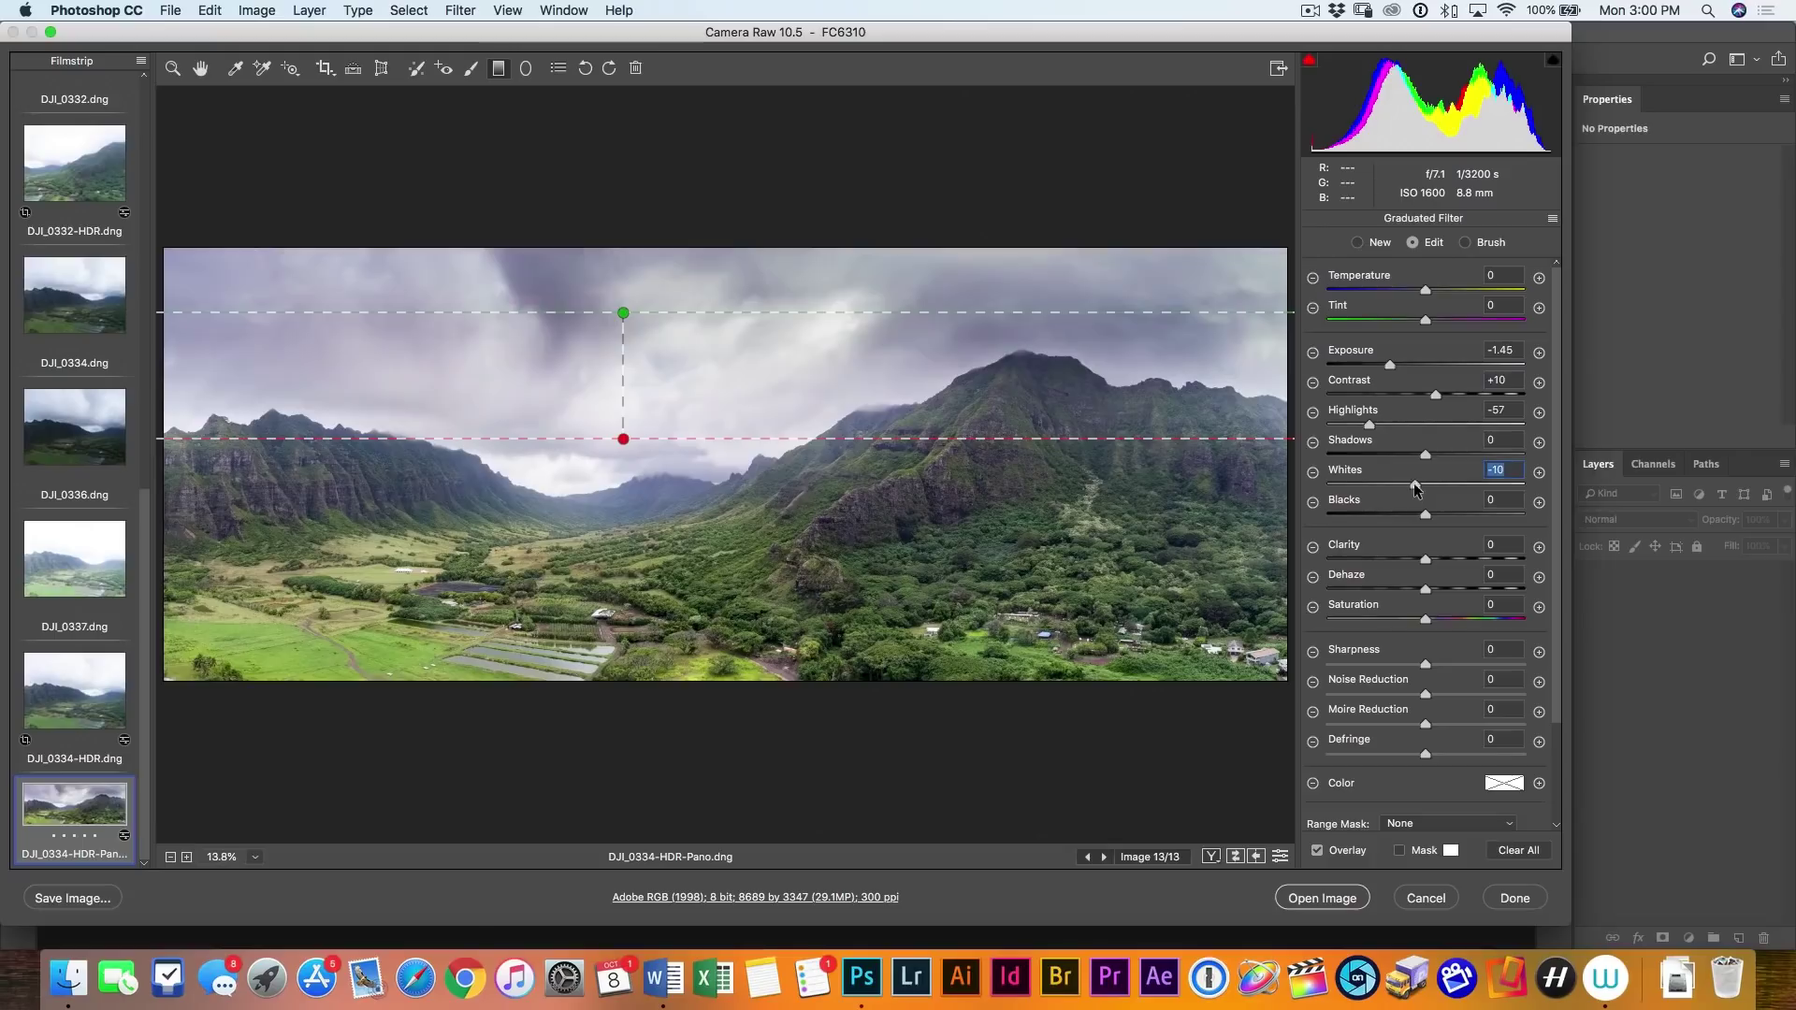
# Show the graduated filter's mask and change its overlay color to red
pyautogui.click(1400, 851)
pyautogui.click(1451, 851)
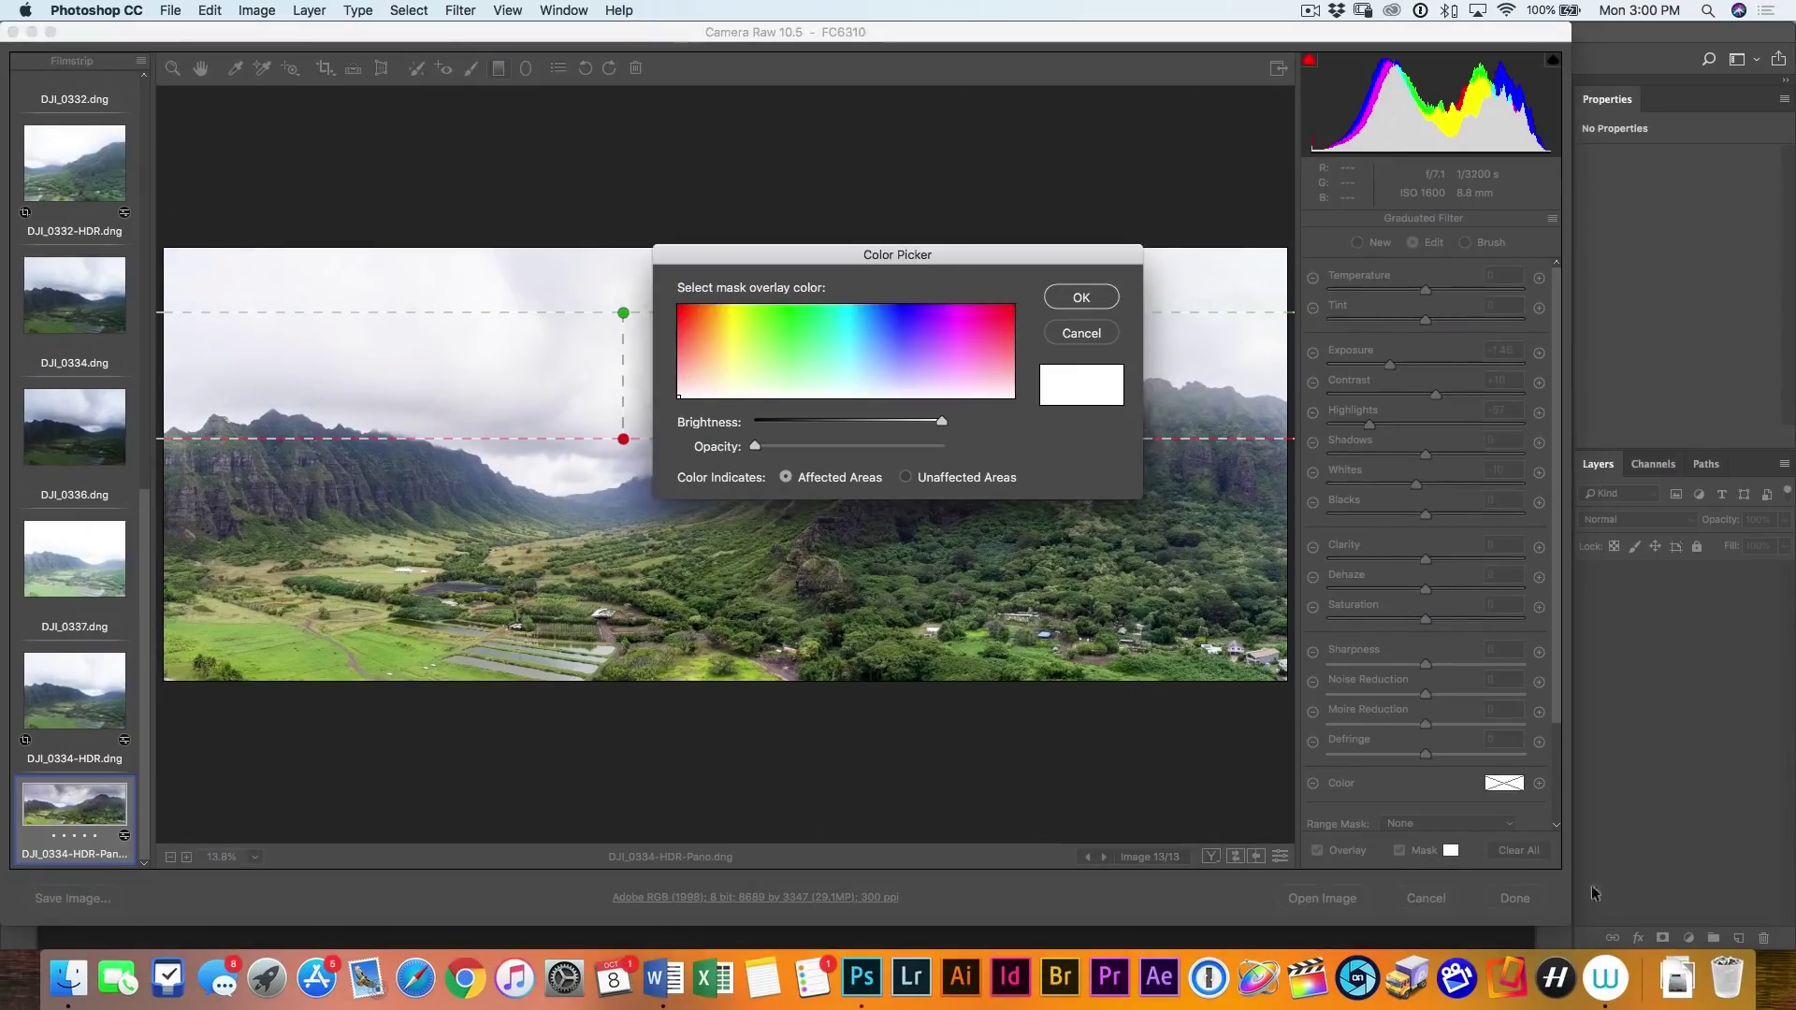
pyautogui.moveTo(722, 308); pyautogui.dragTo(677, 305)
pyautogui.click(1087, 297)
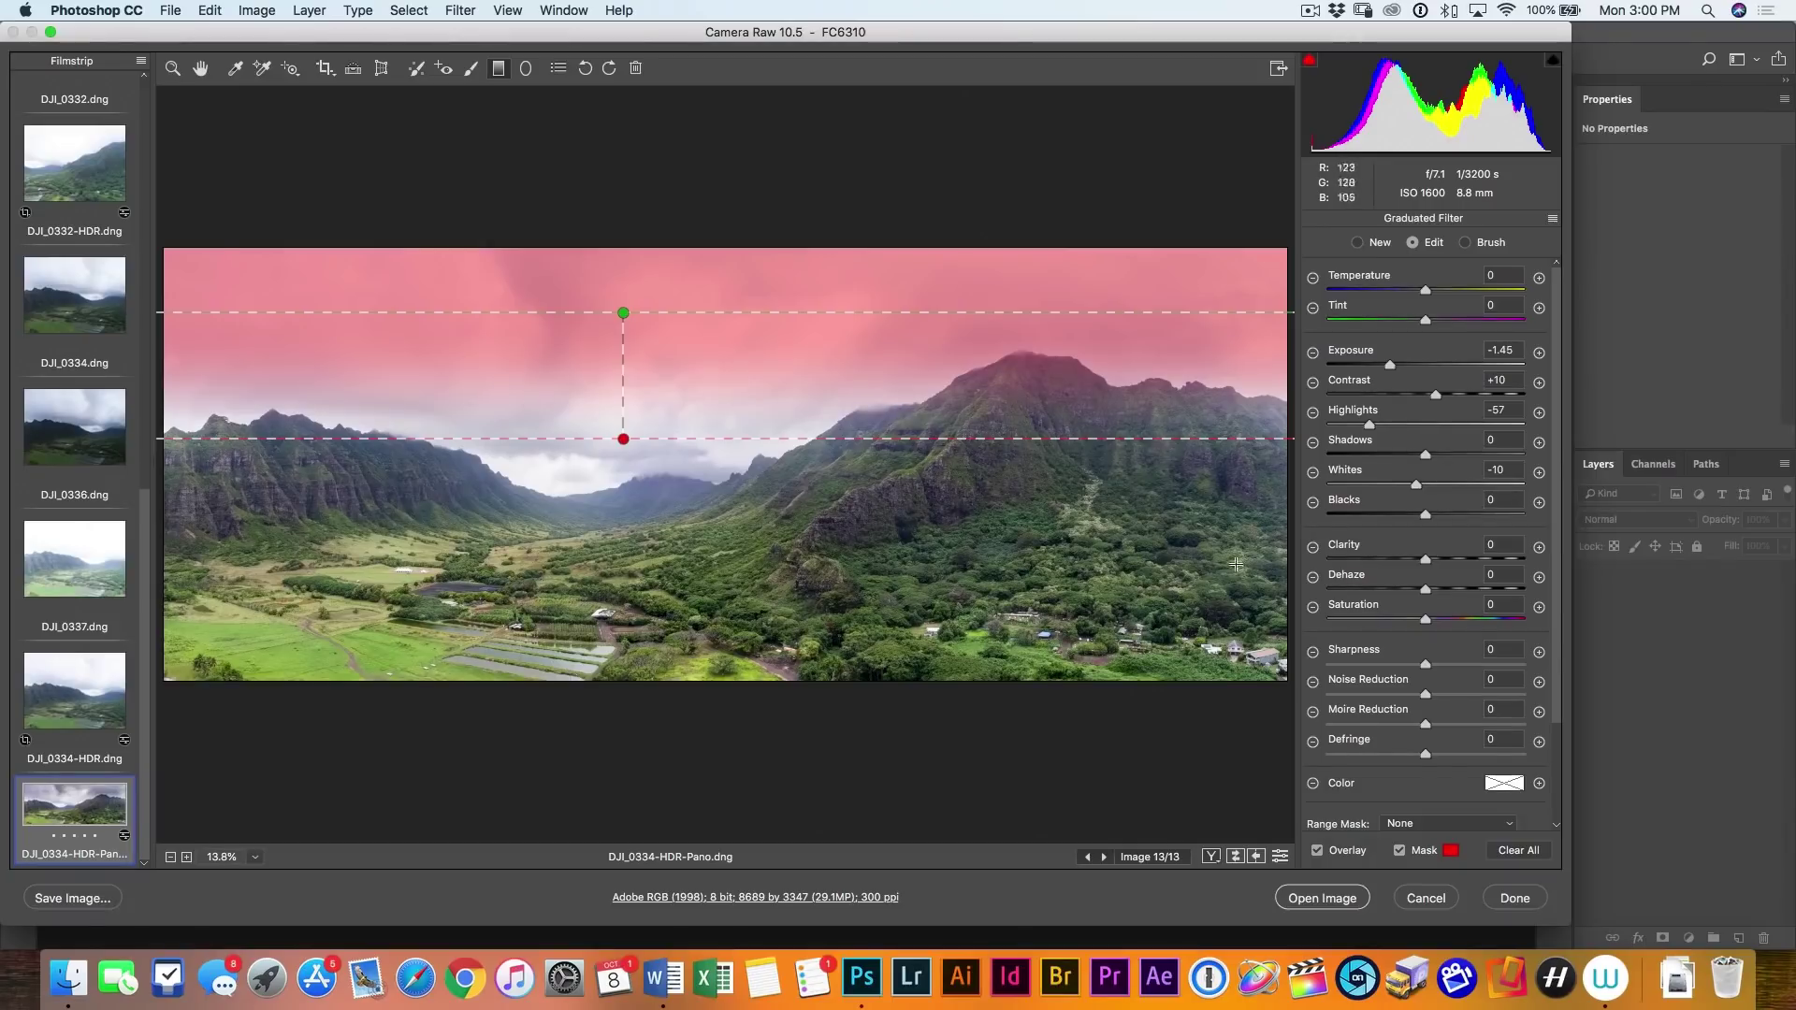
# Limit the graduated filter with a Luminance range mask of 50/100 and Smoothness 24, then hide the mask overlay
pyautogui.moveTo(1558, 553); pyautogui.dragTo(1561, 670)
pyautogui.click(1446, 701)
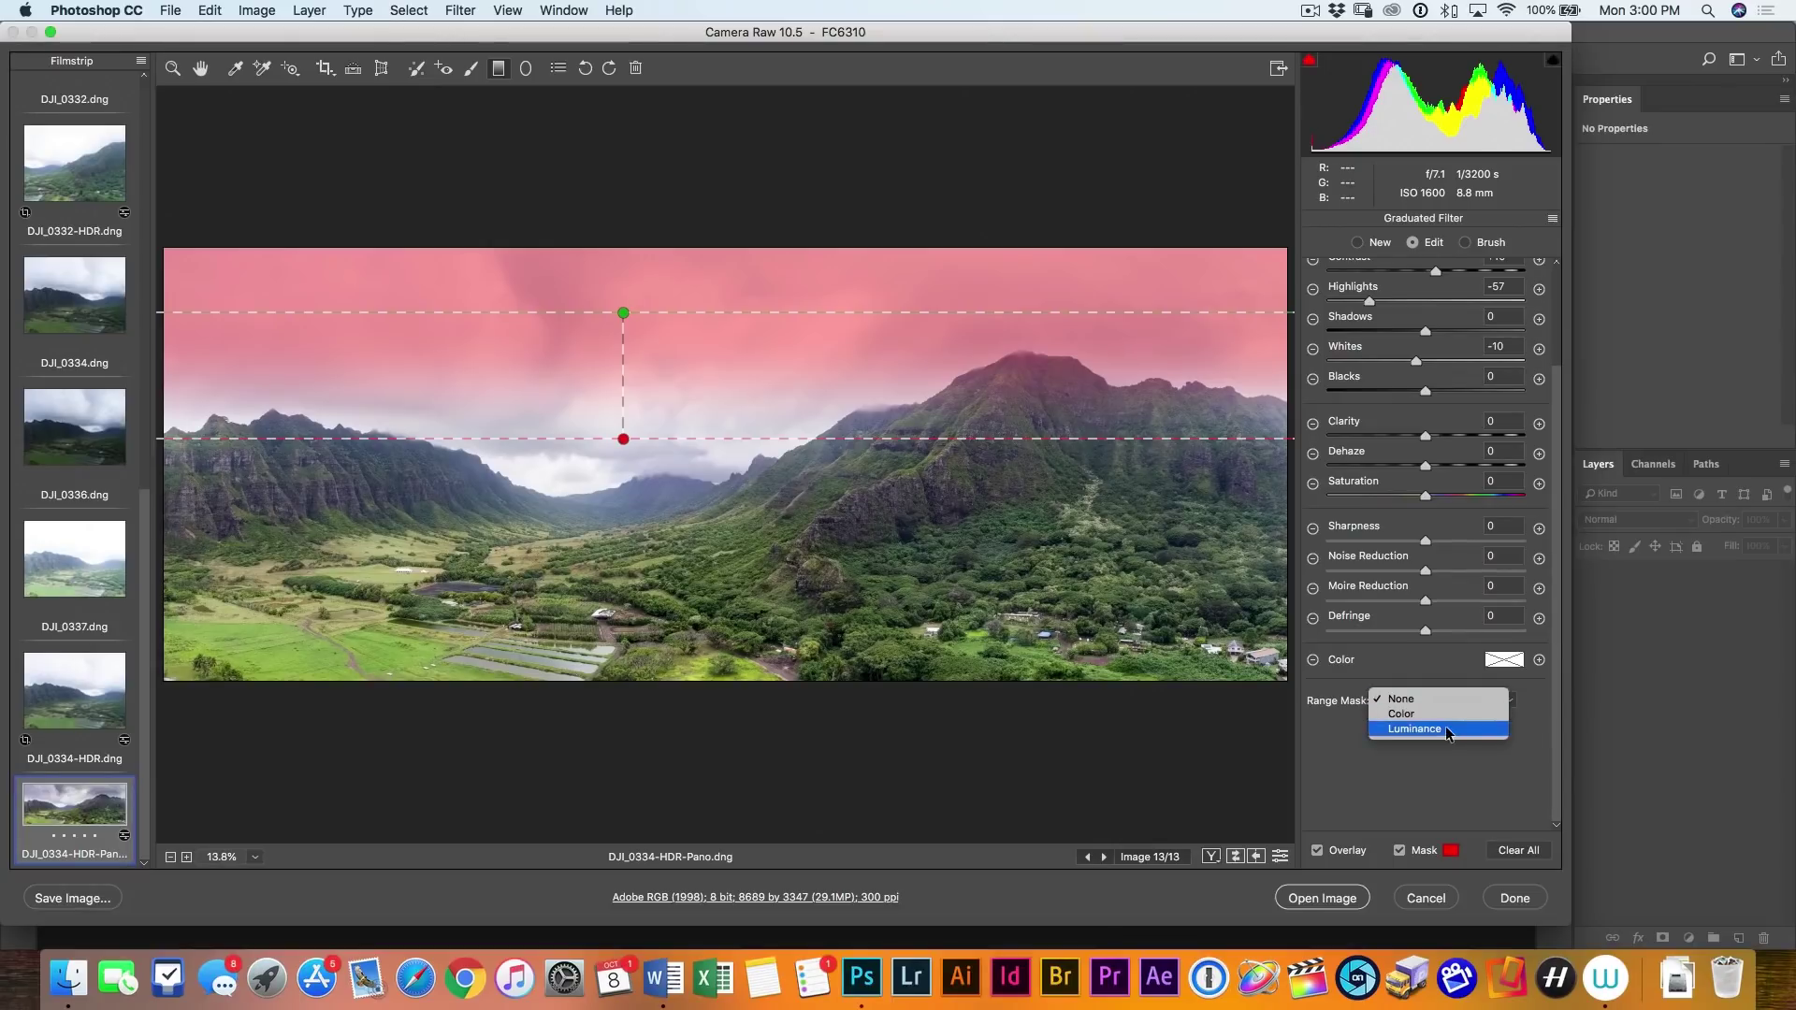
pyautogui.click(1447, 730)
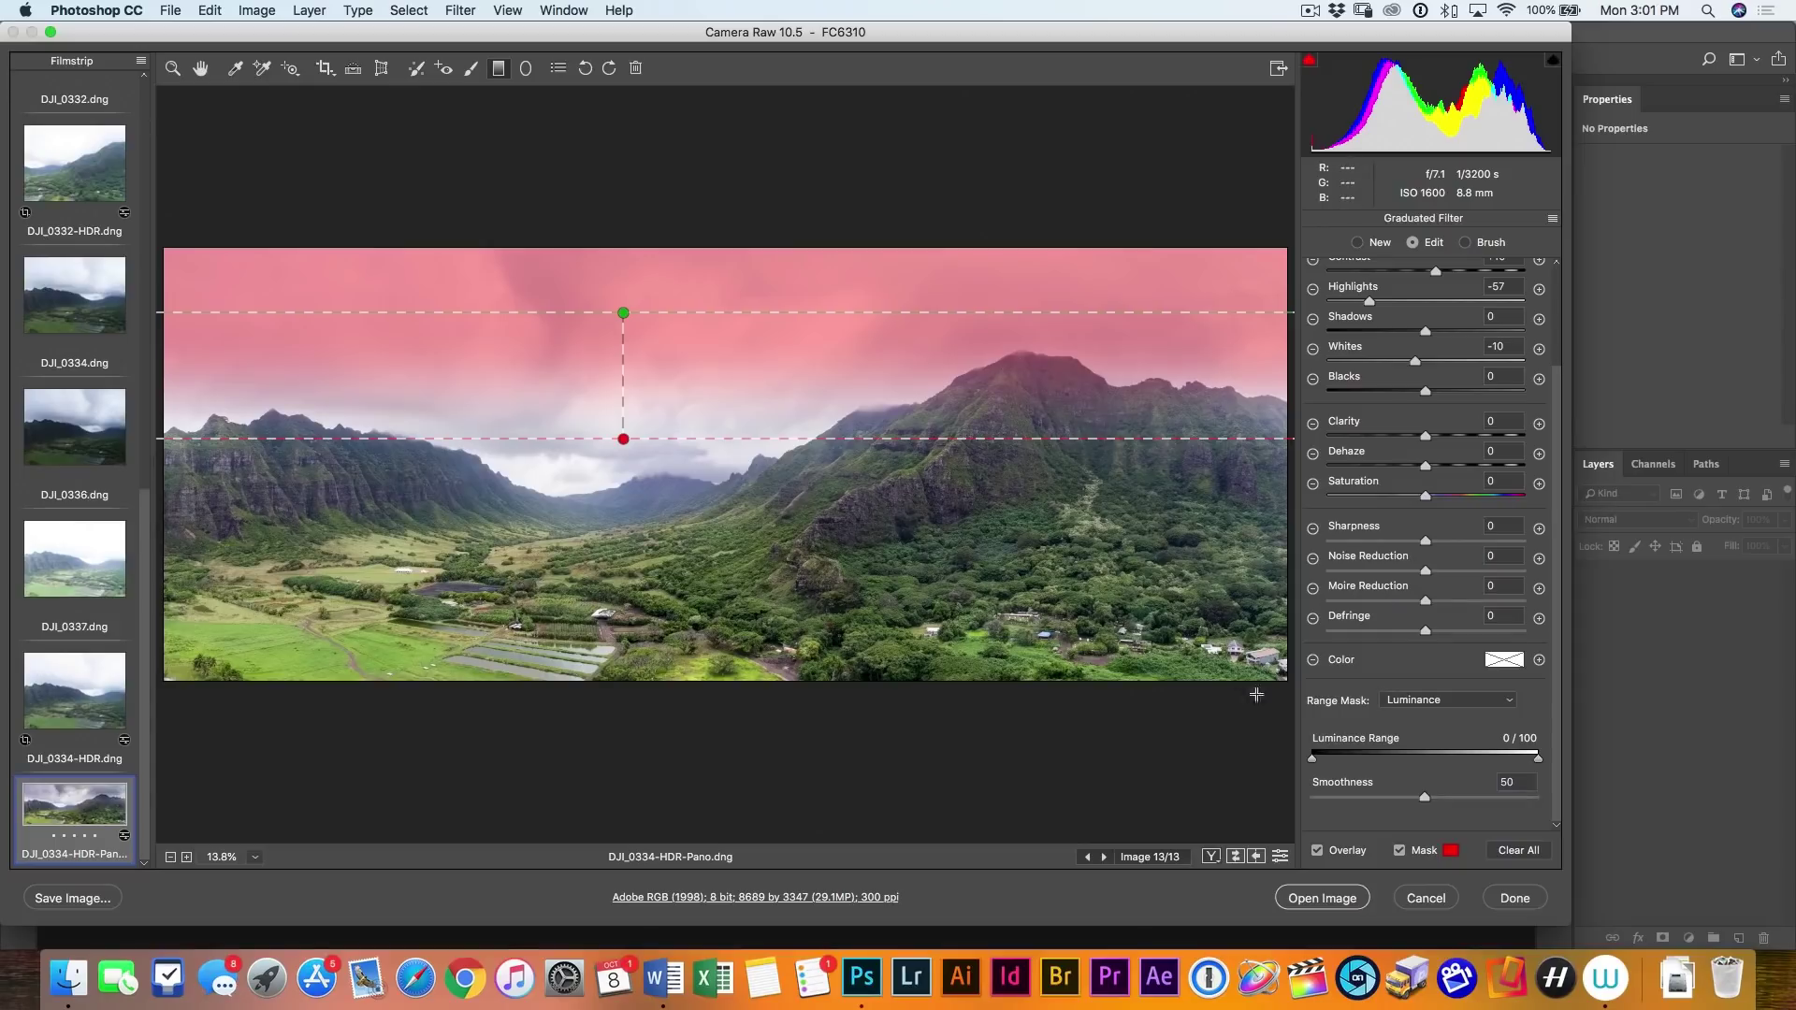
pyautogui.moveTo(1314, 759); pyautogui.dragTo(1448, 758)
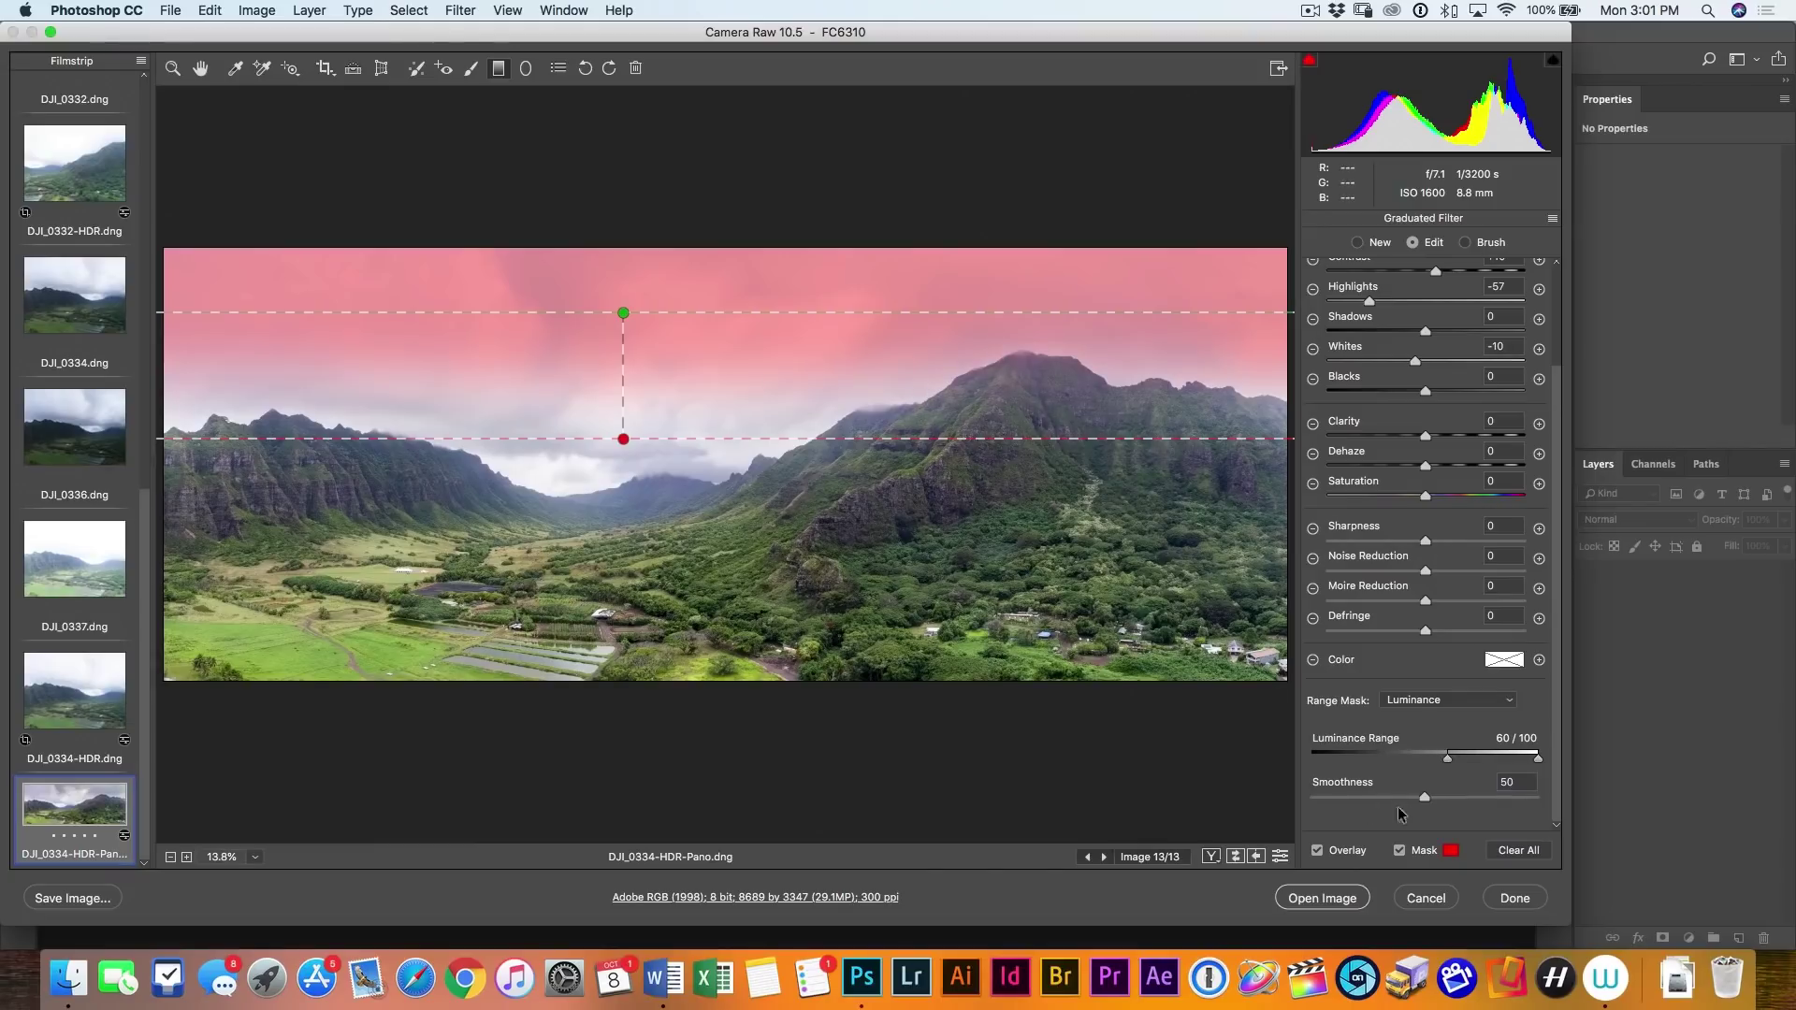
pyautogui.moveTo(1424, 795); pyautogui.dragTo(1296, 745)
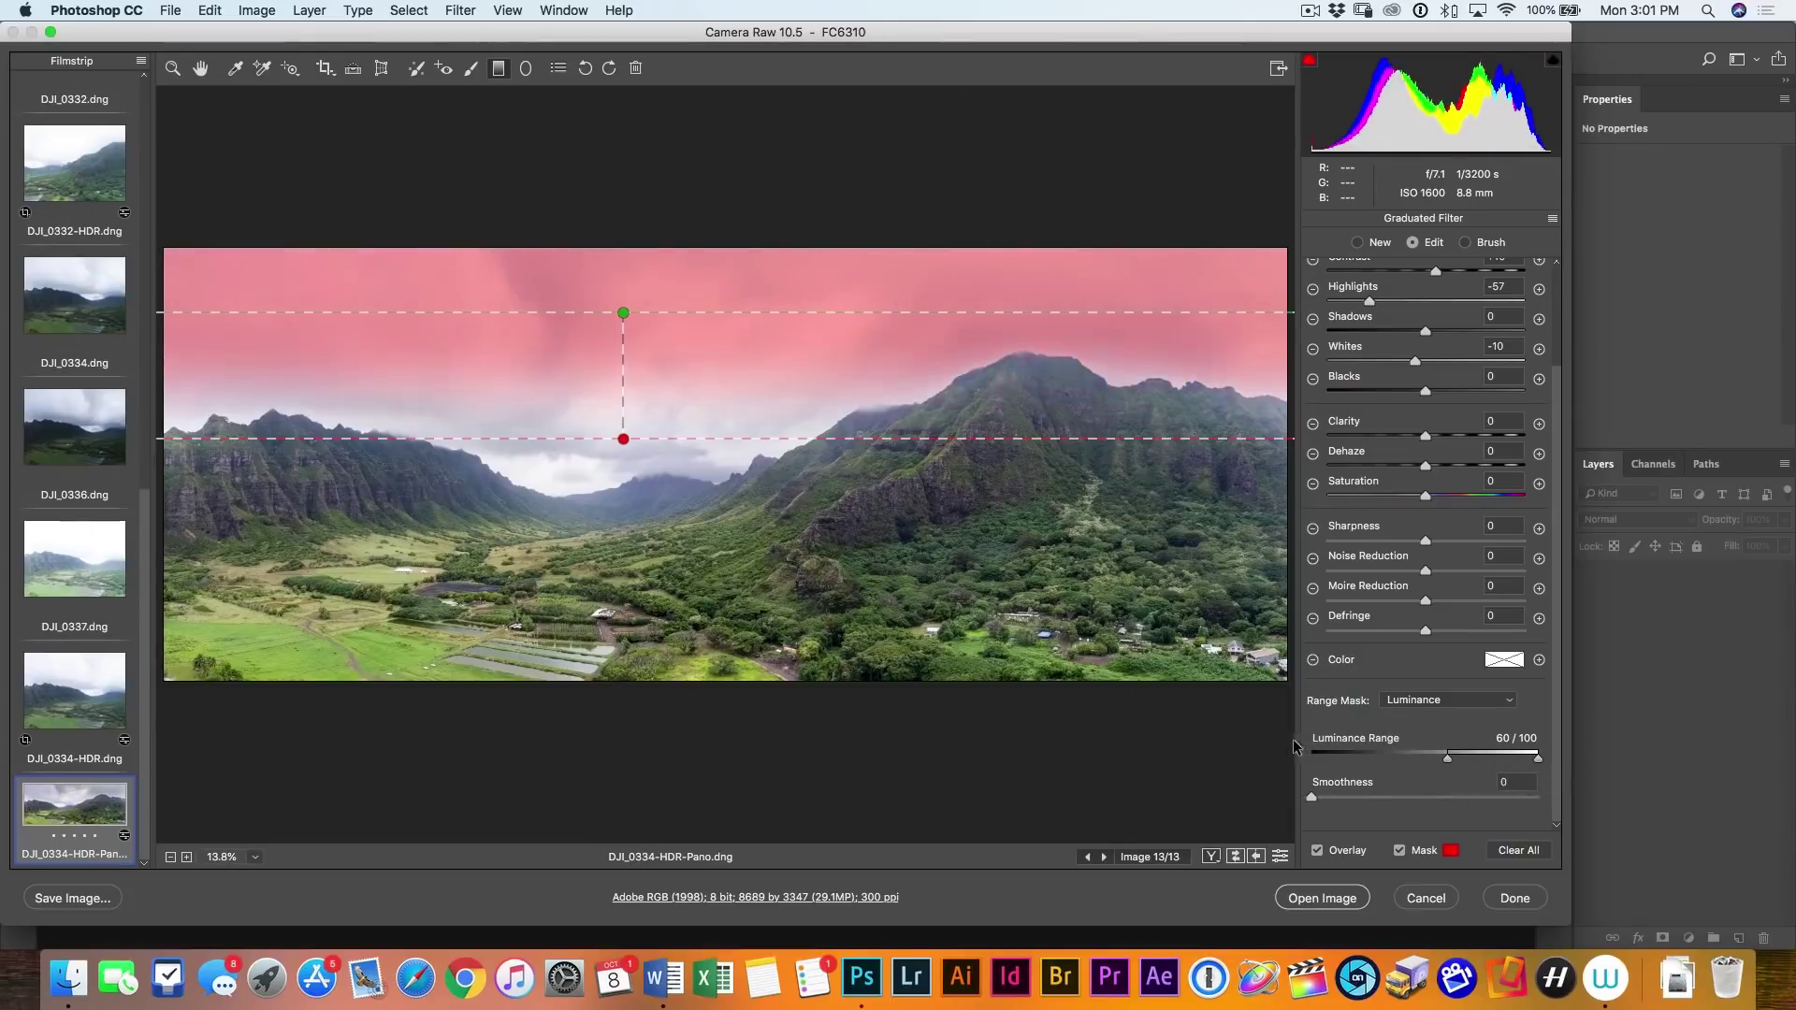
pyautogui.moveTo(1447, 755)
pyautogui.mouseDown()
pyautogui.moveTo(1417, 757)
pyautogui.moveTo(1456, 745)
pyautogui.moveTo(1437, 741)
pyautogui.mouseUp()
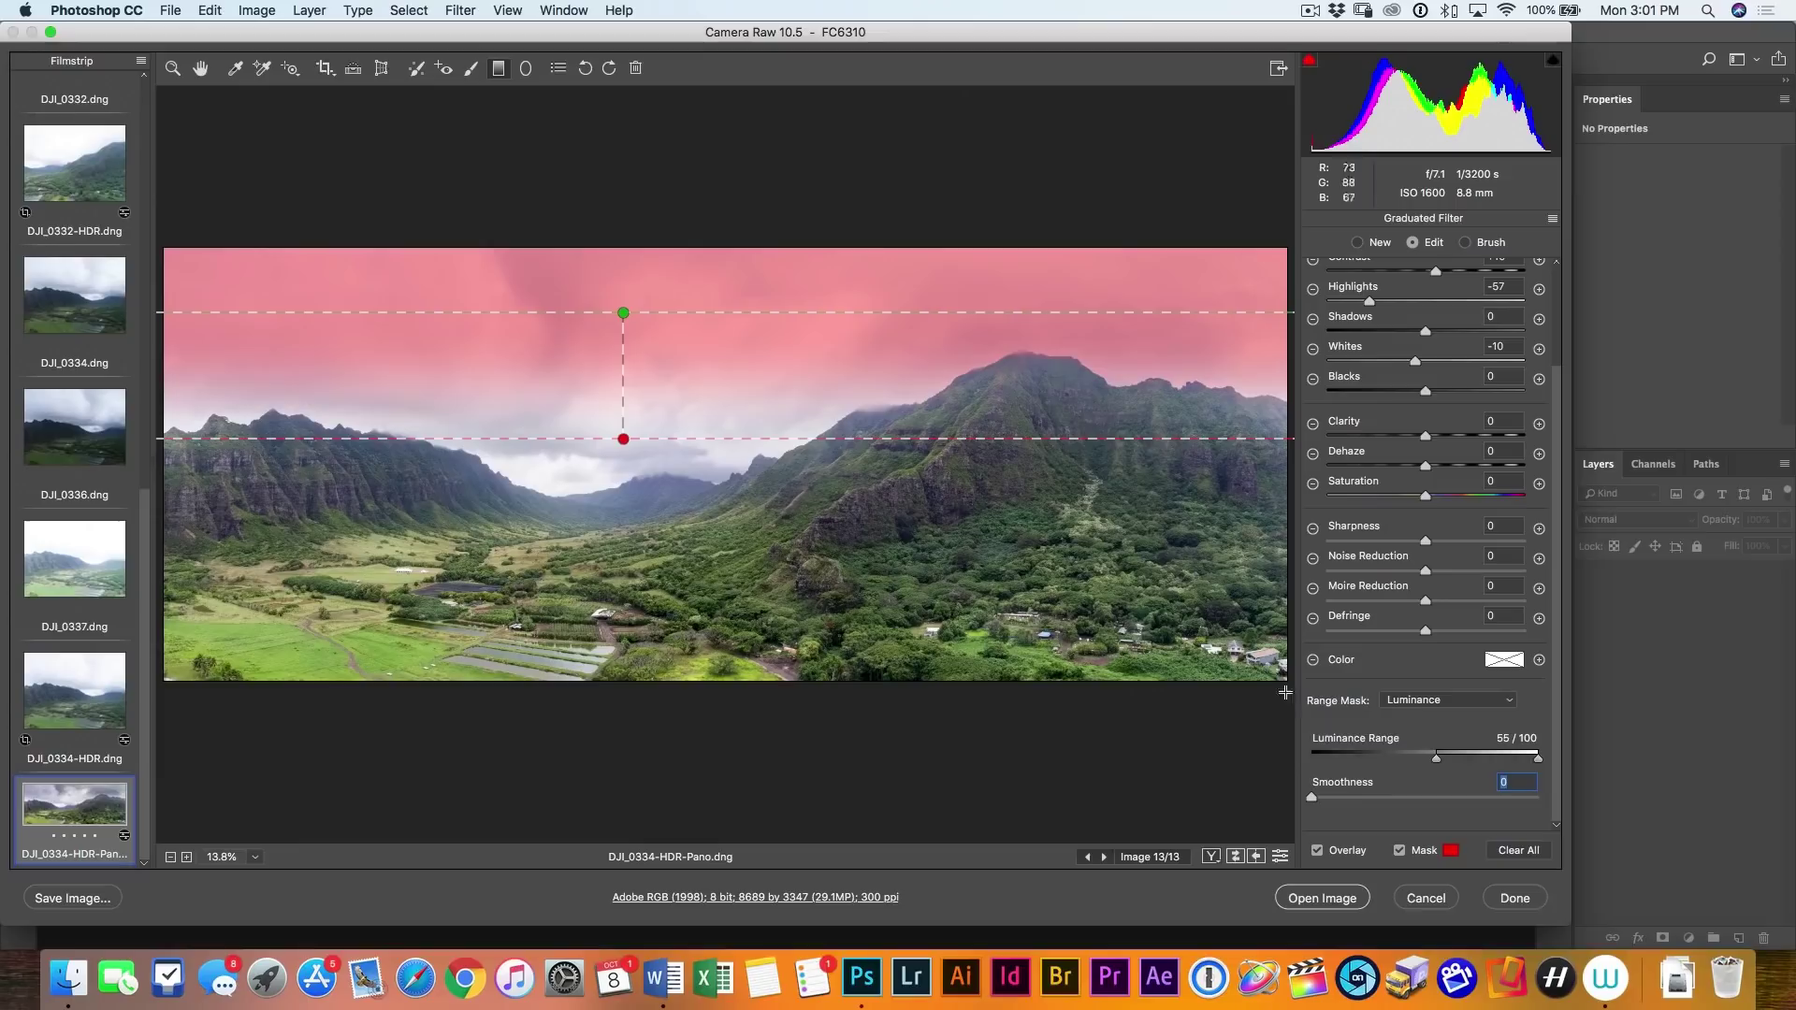
pyautogui.moveTo(1316, 797); pyautogui.dragTo(1424, 763)
pyautogui.click(1414, 855)
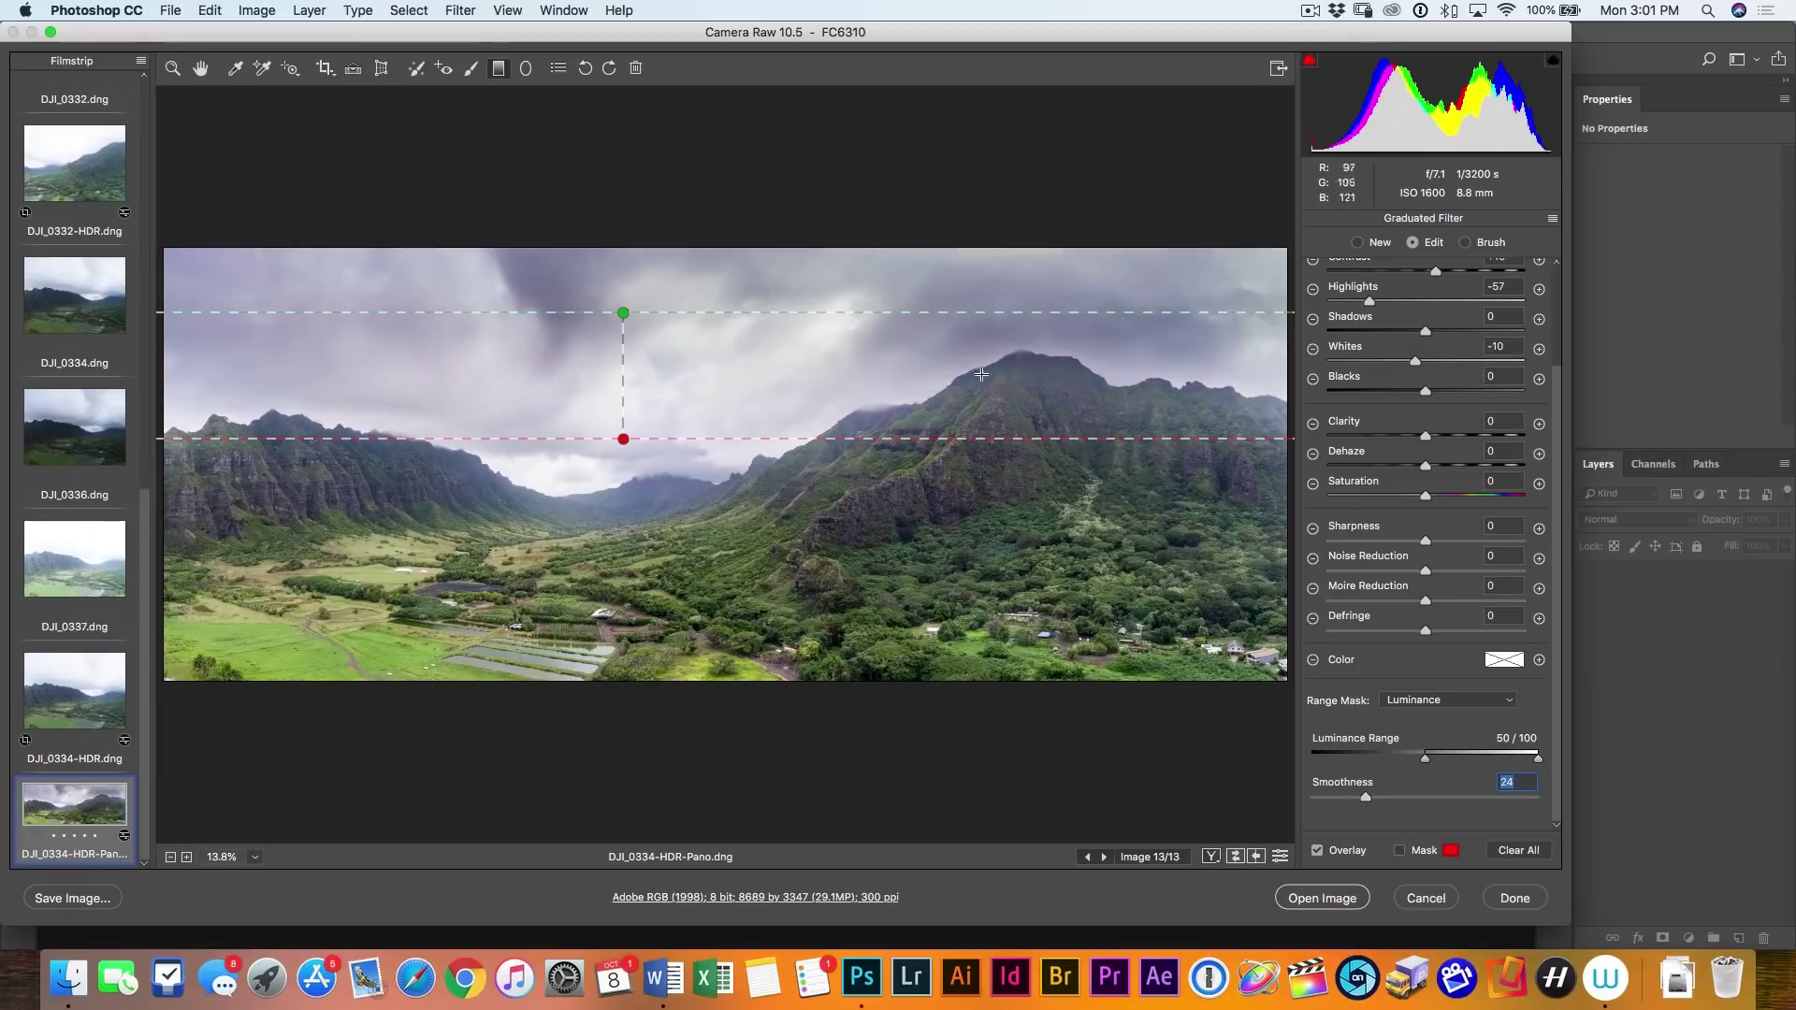
# Set the graduated filter's Exposure to -1.30
pyautogui.moveTo(1560, 374); pyautogui.dragTo(1543, 265)
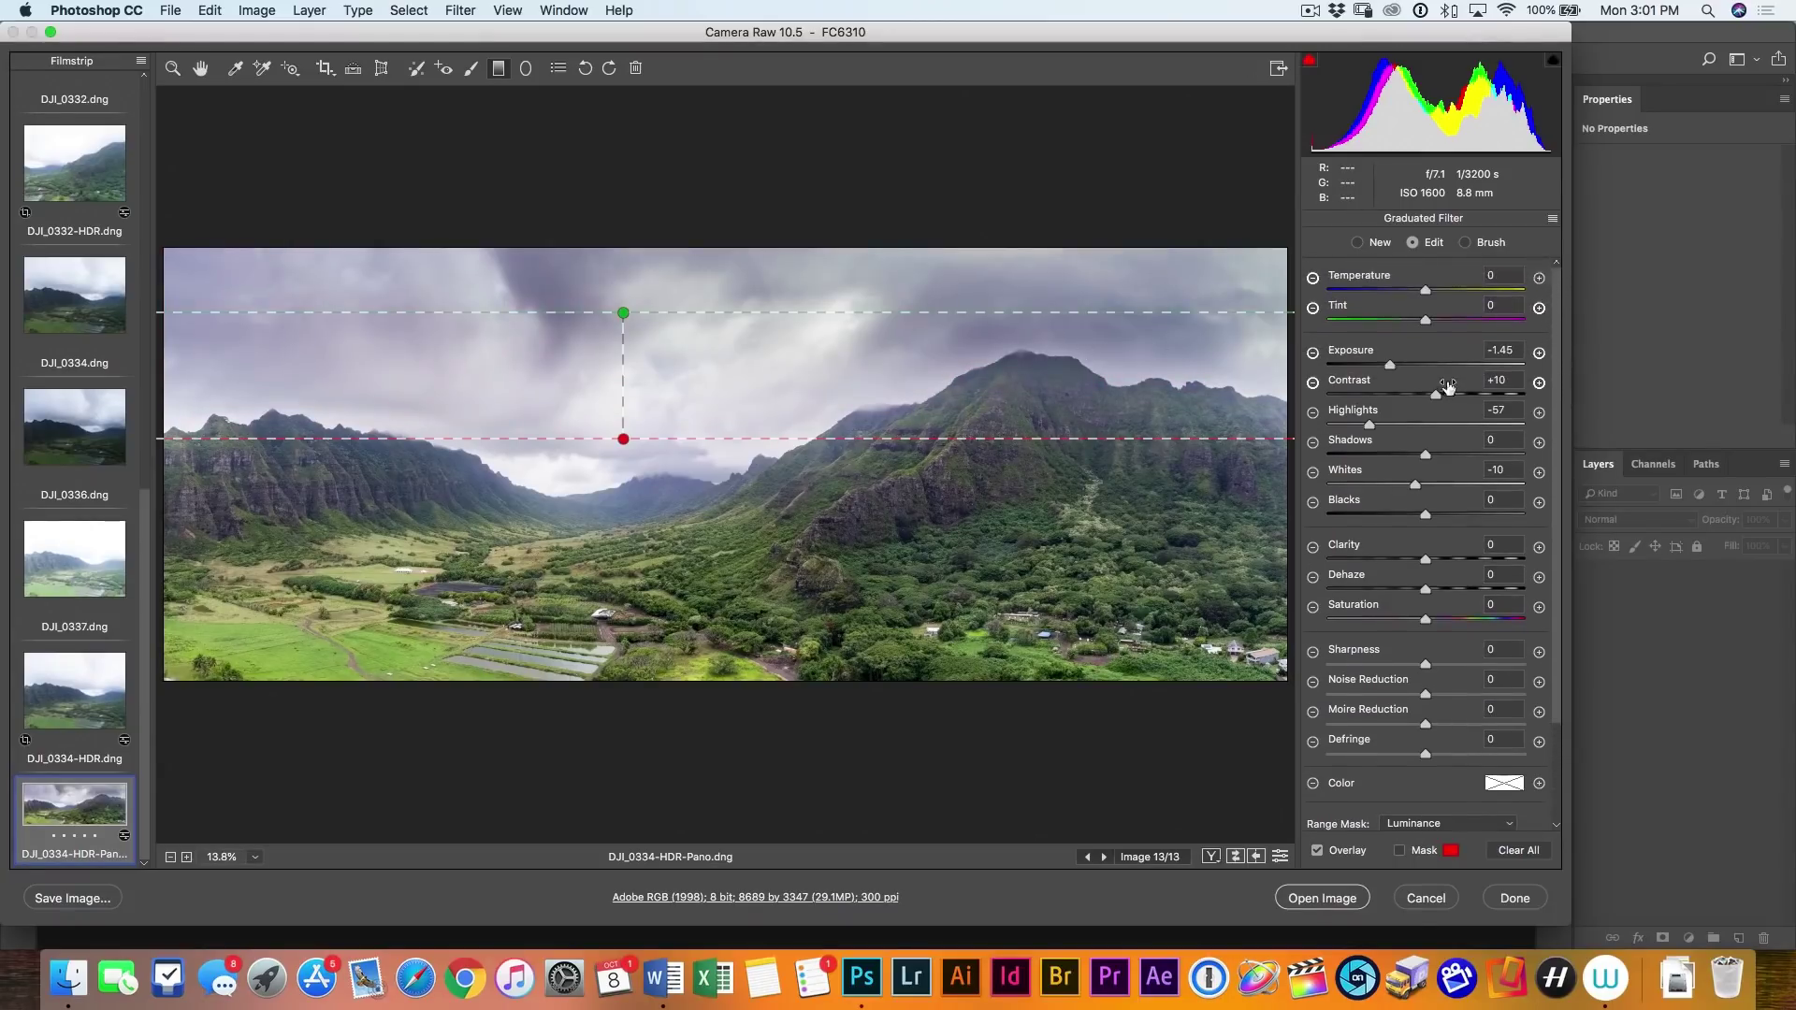
pyautogui.moveTo(1390, 361); pyautogui.dragTo(1393, 359)
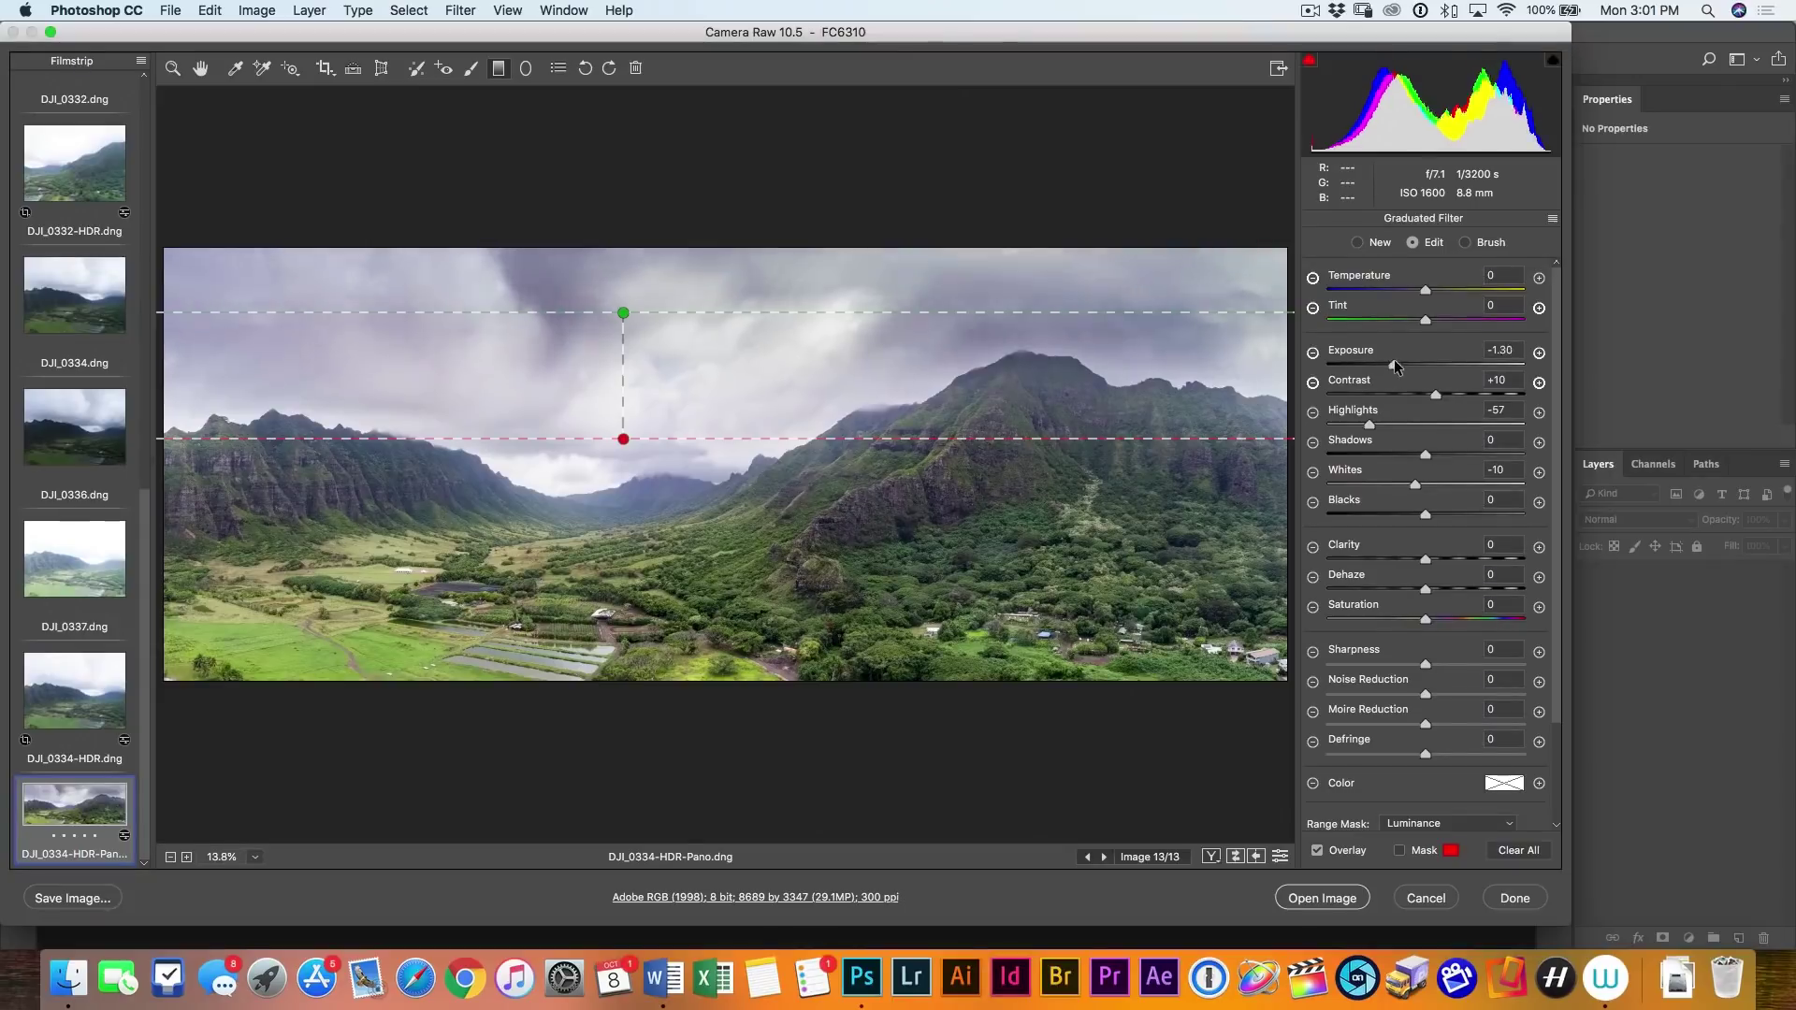